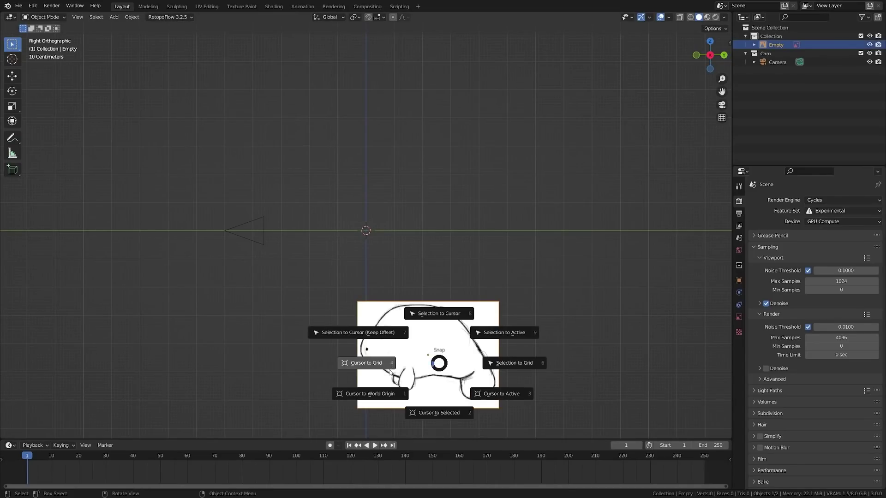
Centre the manatee side and front reference images on the world origin by snapping each selection to the 3D cursor.
left_click(298, 256)
left_click(384, 337)
key("KP_1")
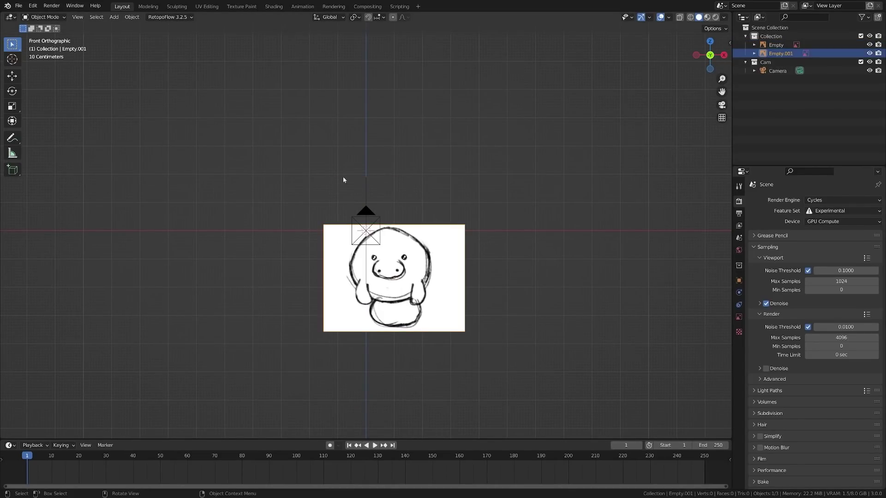
left_click(366, 187, "shift")
key("shift+s")
left_click(343, 180)
left_click(441, 263)
key("shift+s")
left_click(369, 236)
left_click(351, 161)
key("shift+s")
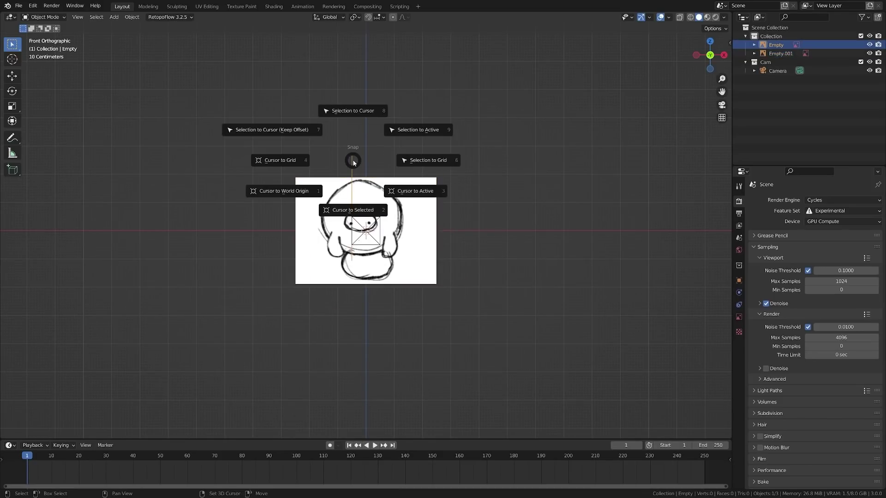
left_click(308, 134)
Fade the side and front reference images by lowering their opacity, setting the front image's opacity to 0.050.
left_click(739, 317)
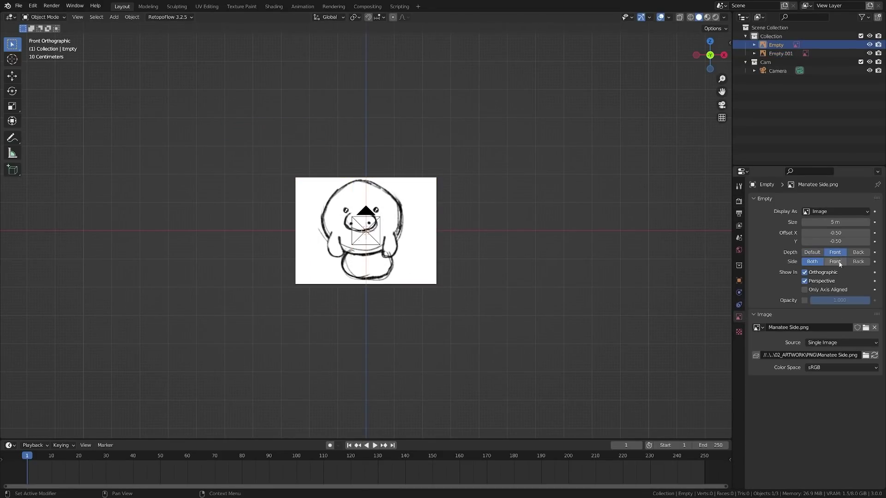
left_click(402, 230)
left_click_drag(812, 301, 784, 300)
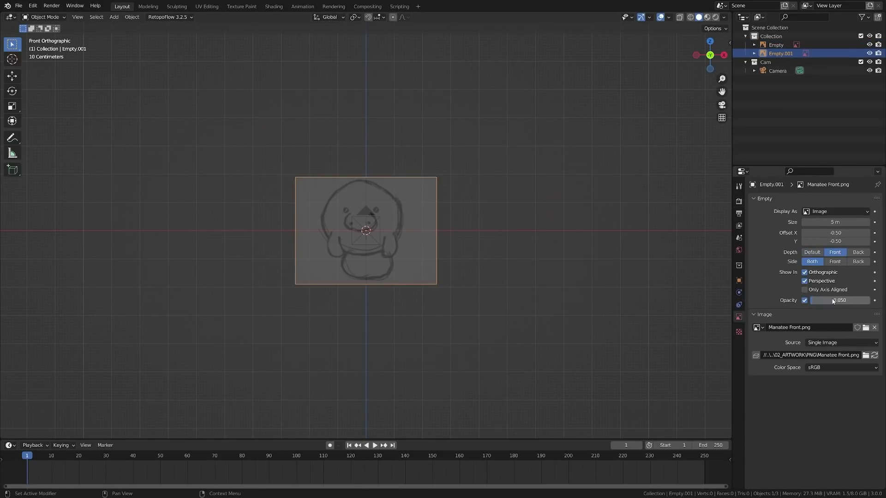
Add a Round Cube mesh in the side view and move it about -0.89 m in Y and 0.49 m in Z.
key("shift+a")
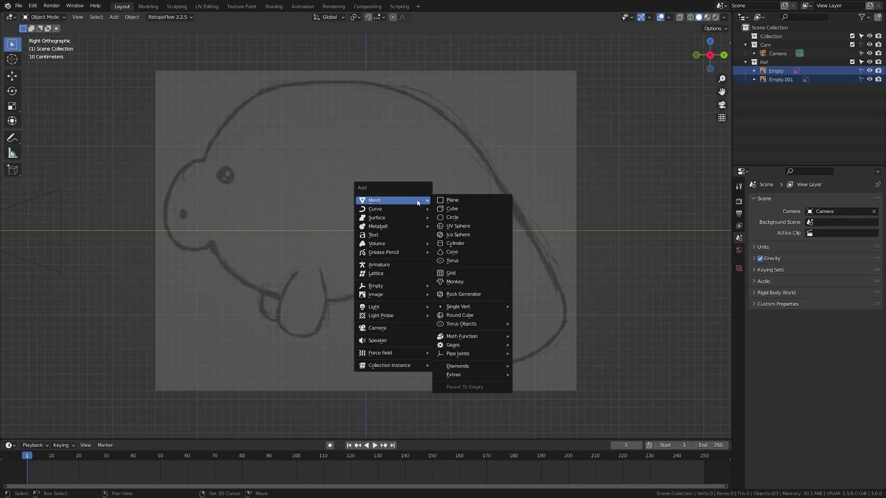
left_click(478, 315)
key("g")
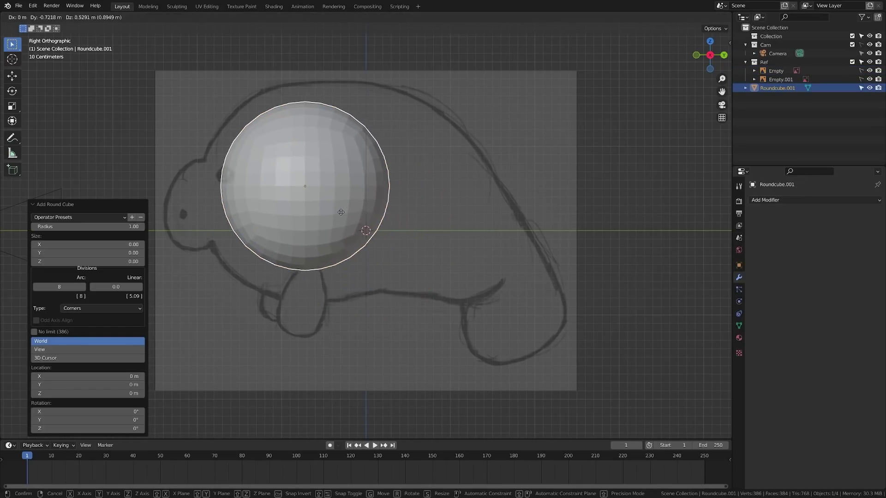
left_click(331, 220)
Scale the round cube up by about 1.25, then reposition and slightly enlarge it to fit the sketched front body.
key("s")
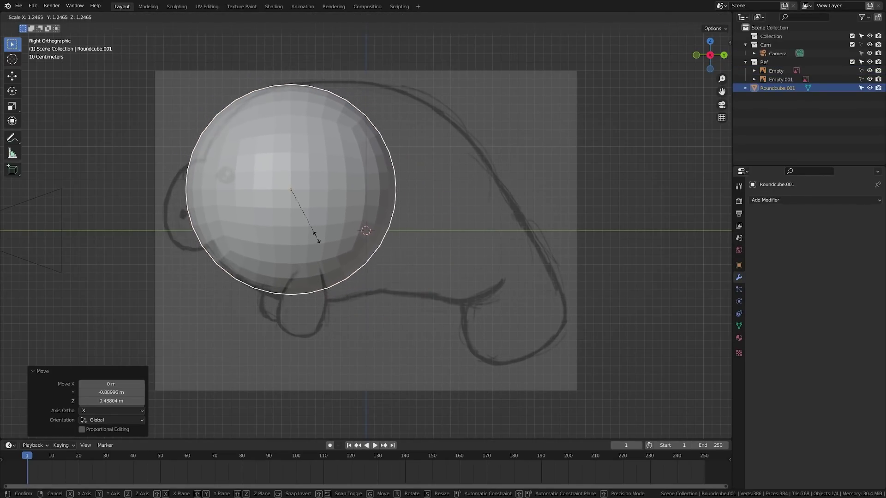
left_click(317, 237)
key("g")
left_click(314, 228)
key("s")
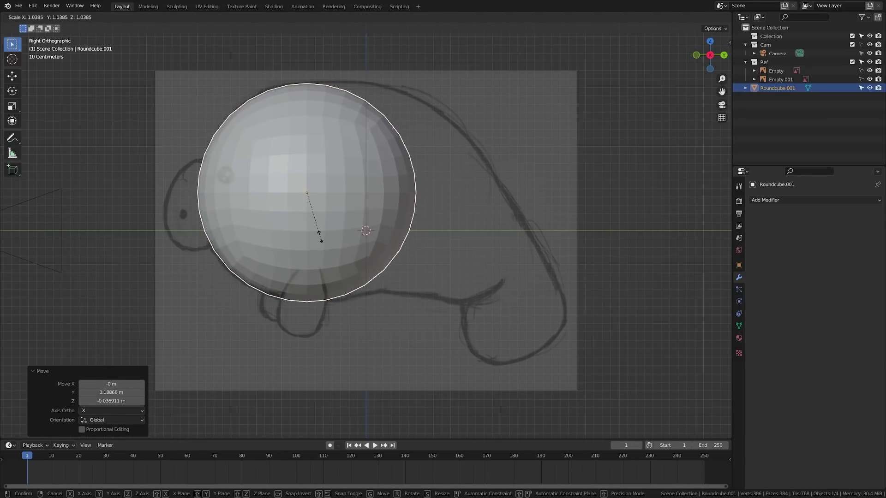
left_click(319, 235)
In wireframe Edit Mode, select the sphere's rear half and move it about 1.5 m in Y and -0.41 m in Z.
key("Tab")
key("alt+a")
key("z")
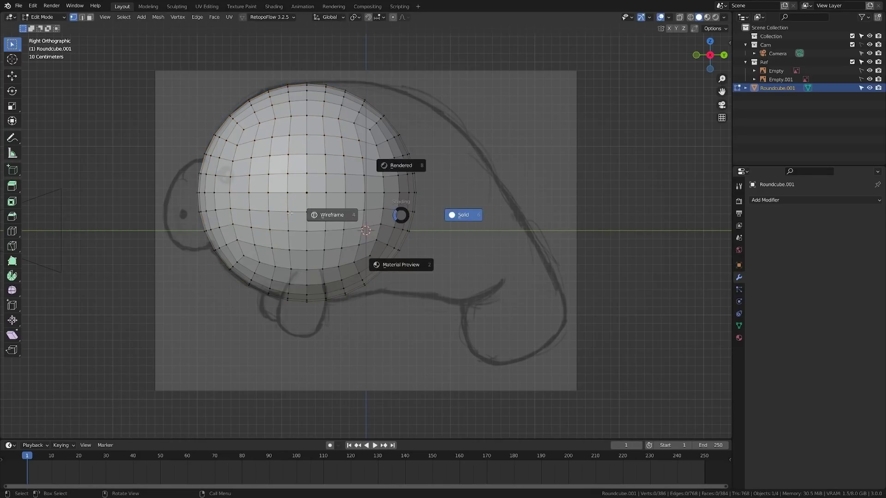
left_click(335, 215)
left_click_drag(315, 81, 428, 322)
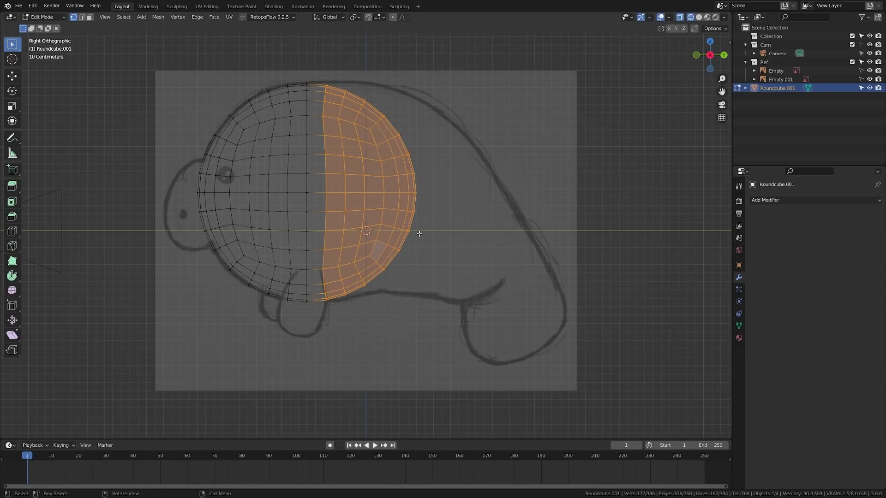
key("g")
left_click(555, 263)
Rotate, scale down and reposition the selected rear cap to match the narrowing body outline near the tail.
key("r")
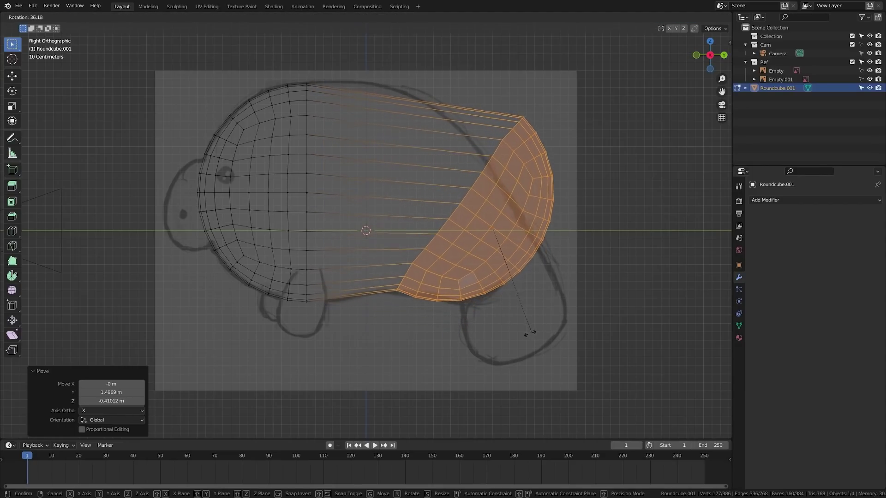
left_click(554, 304)
key("s")
left_click(527, 268)
key("g")
left_click(527, 307)
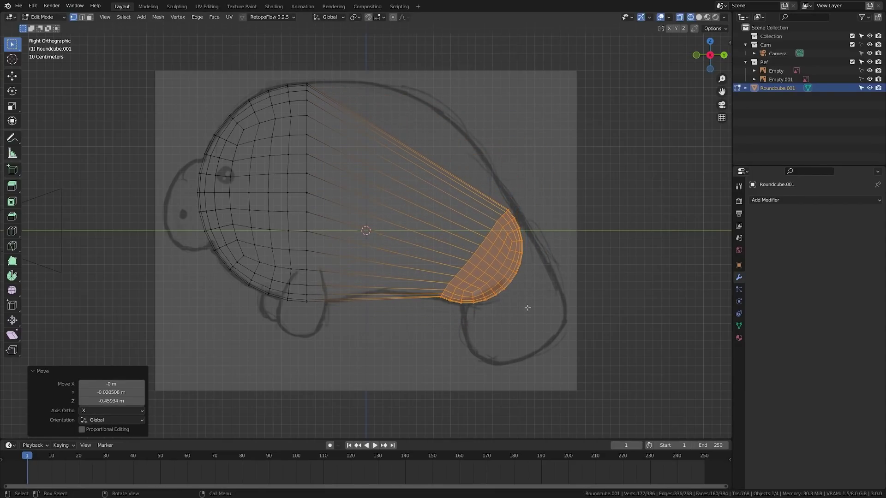
key("s")
left_click(538, 314)
key("g")
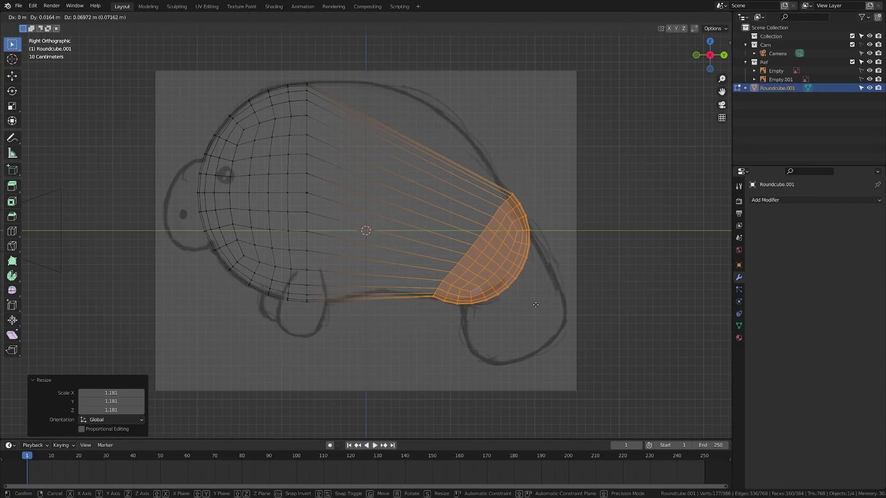
left_click(534, 304)
Add one centred loop cut around the stretched section between the front body and the rear cap.
key("alt+a")
left_click(361, 150)
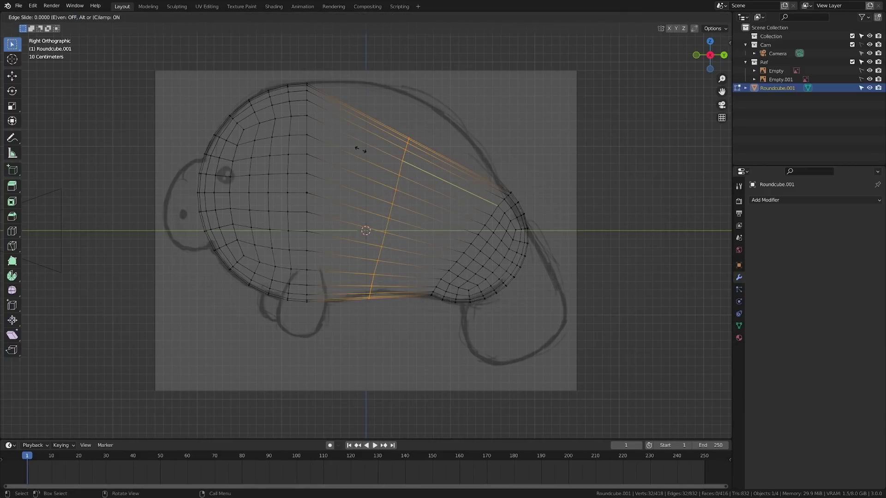
right_click(392, 172)
Select the new middle edge loop, then move and scale it to match the sketched back and belly.
key("alt+a")
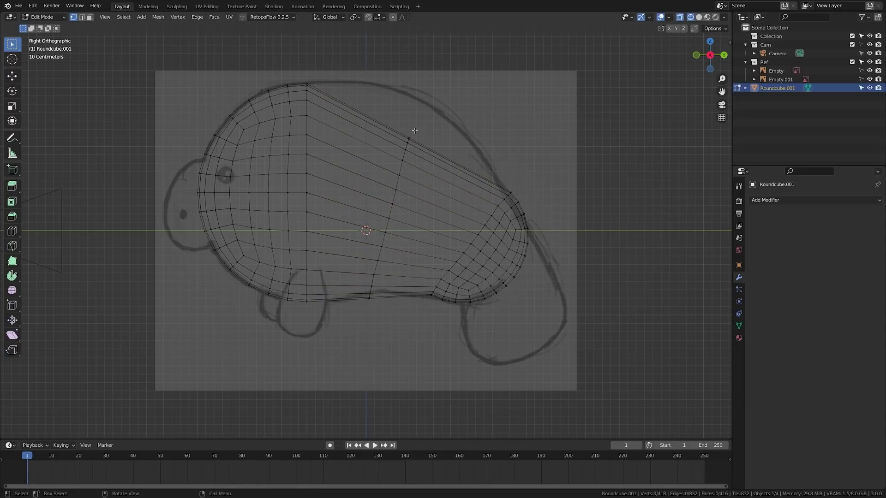
left_click(397, 189, "alt")
key("g")
left_click(429, 235)
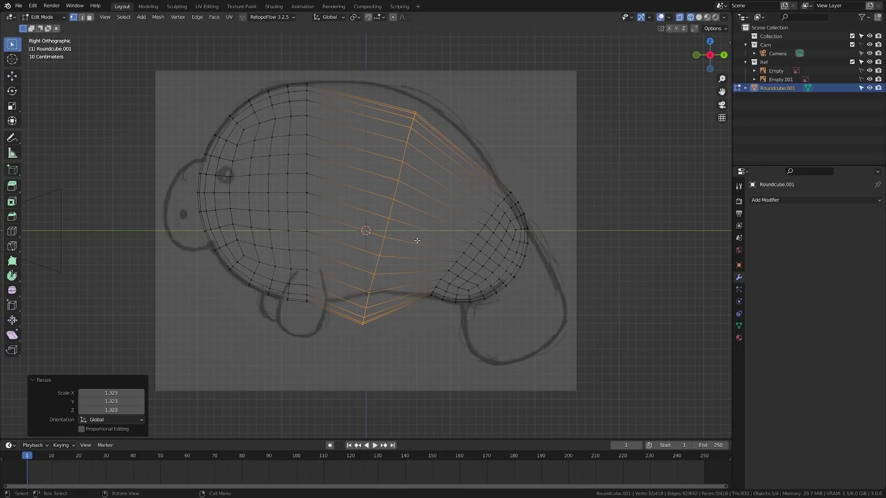
key("s")
left_click(423, 236)
key("g")
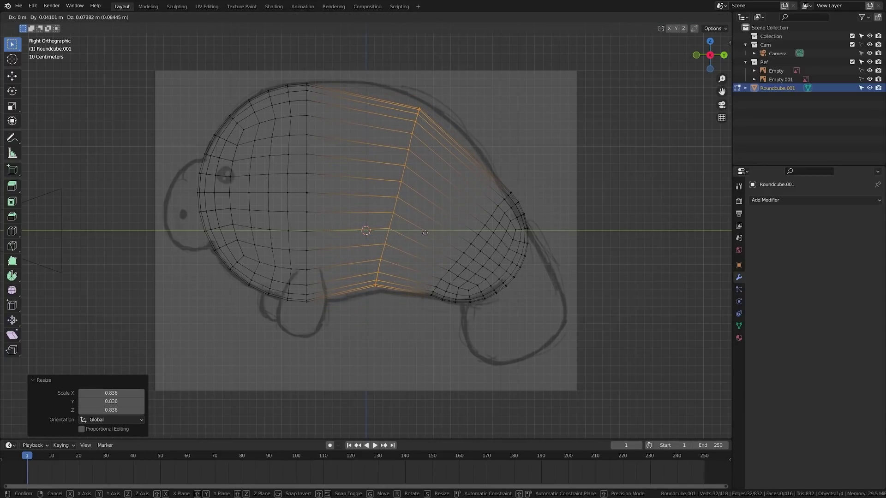
left_click(424, 231)
key("s")
left_click(431, 237)
key("alt+a")
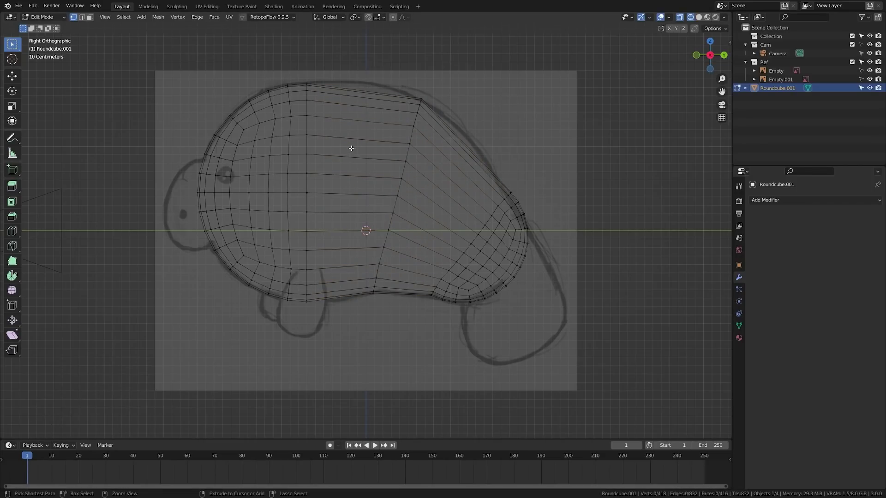
Add a centred loop cut just behind the front body, then rotate, scale and move it to the sketch outline.
key("ctrl+r")
left_click(351, 148)
right_click(352, 148)
key("r")
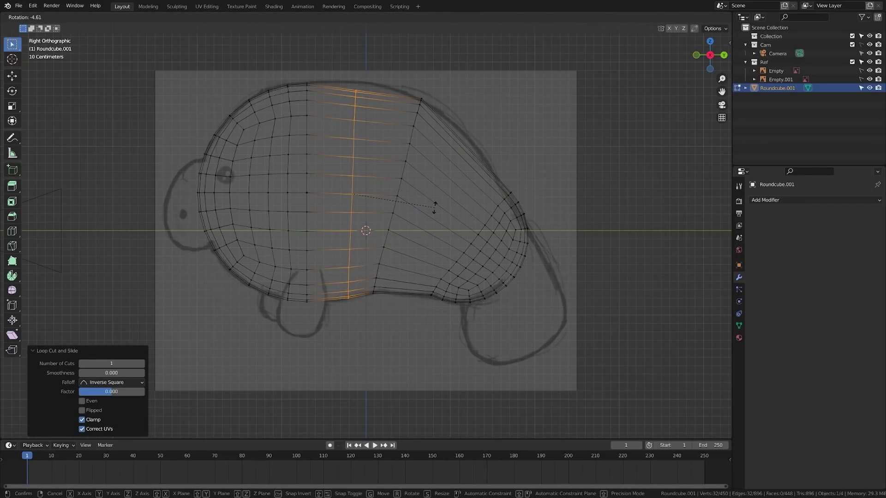
left_click(434, 208)
key("s")
left_click(435, 209)
key("g")
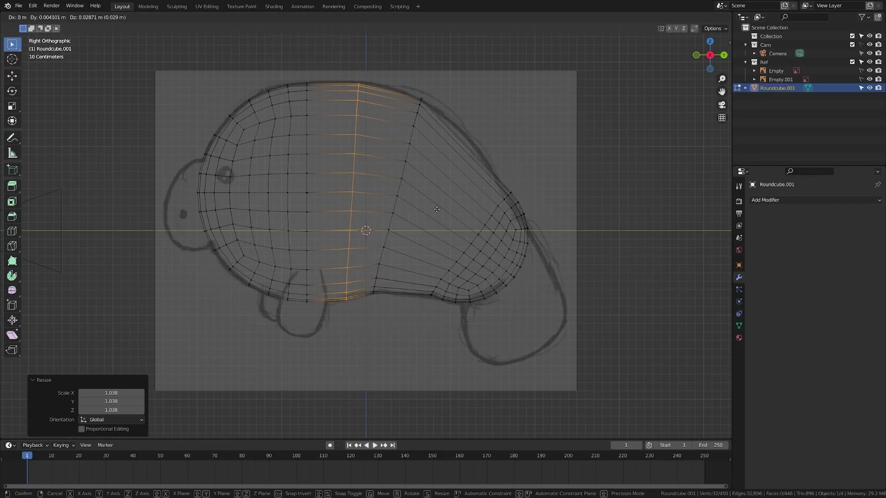
left_click(436, 209)
key("alt+a")
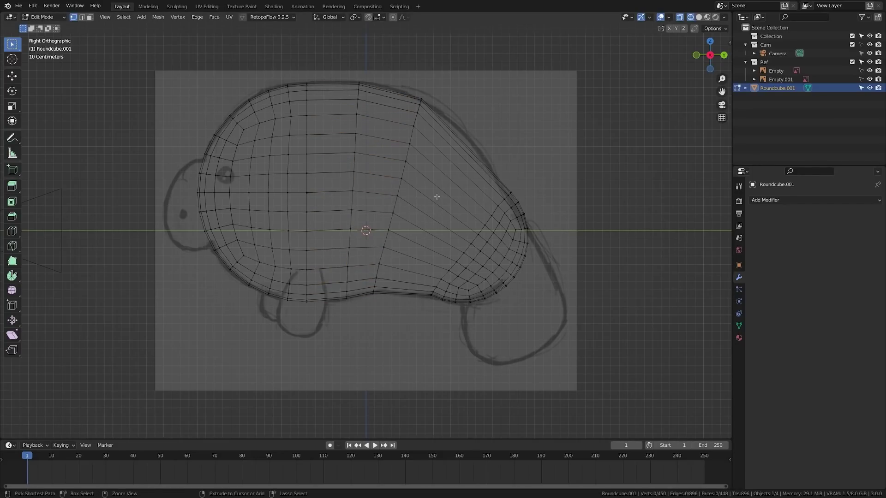
Add a centred loop cut ahead of the rear cap, then scale it by about 1.02 and move it to the outline.
key("ctrl+r")
left_click(437, 197)
right_click(436, 197)
left_click(482, 224)
key("g")
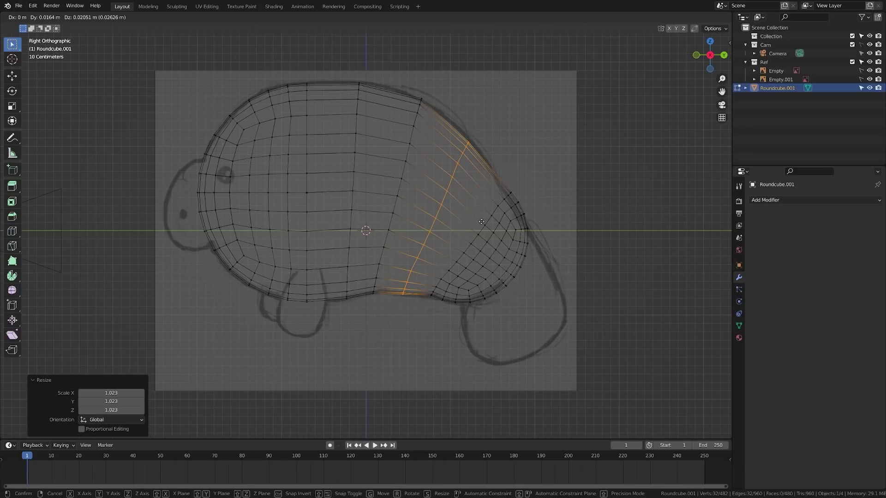
left_click(481, 222)
key("alt+a")
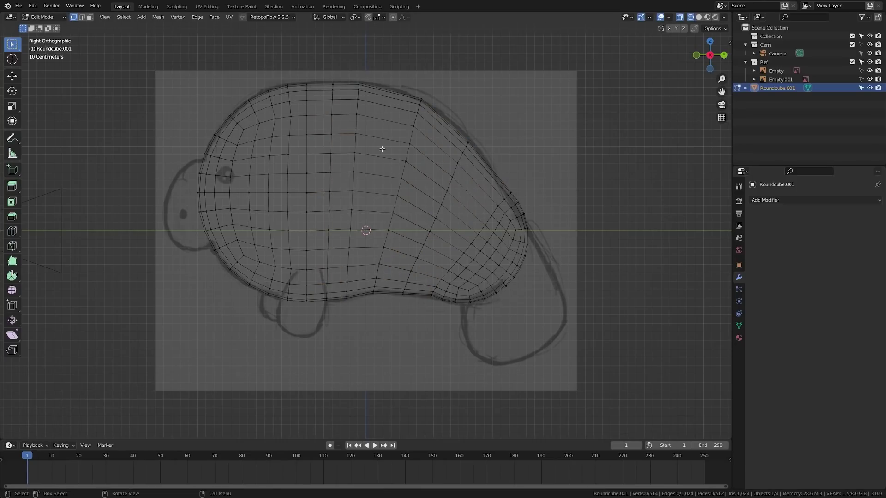
Add another centred loop cut in the section behind the middle edge loop.
left_click(428, 161)
right_click(429, 162)
key("alt+a")
key("ctrl+r")
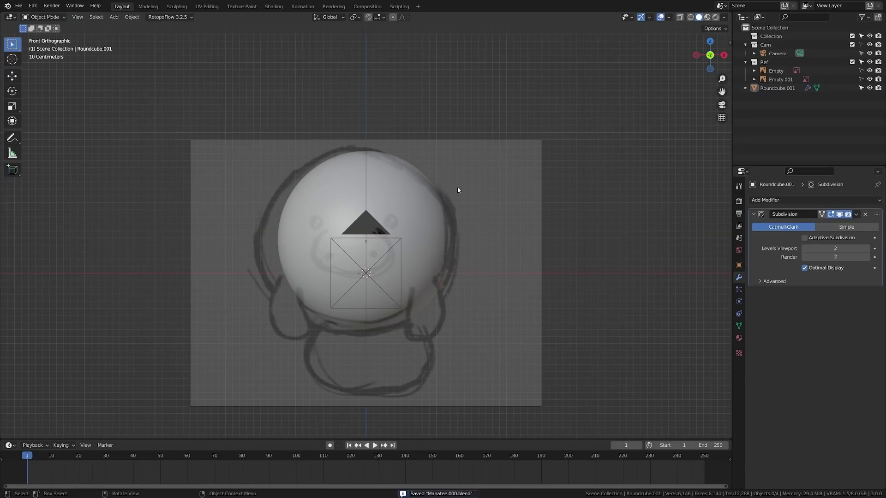
Select the body's upper vertices in front view wireframe and scale them along X to about 0.93 with smooth proportional editing.
key("KP_3")
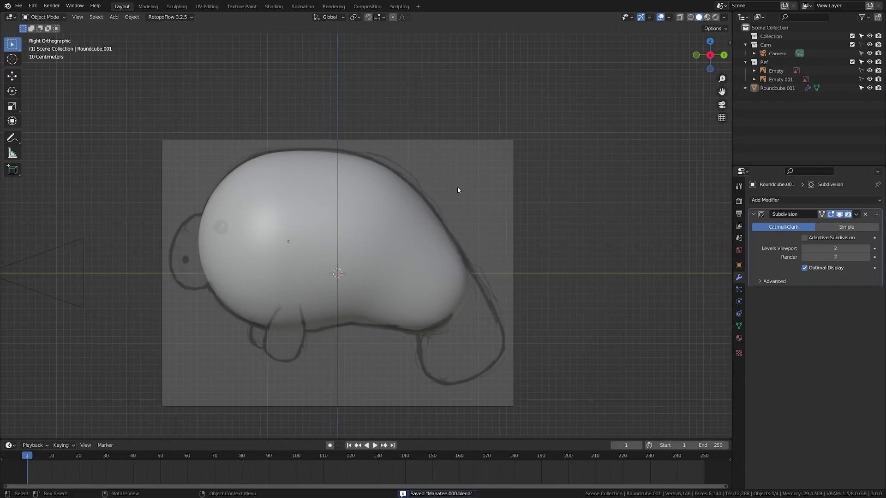
key("KP_1")
left_click(395, 230)
scroll(410, 225, "up", 2)
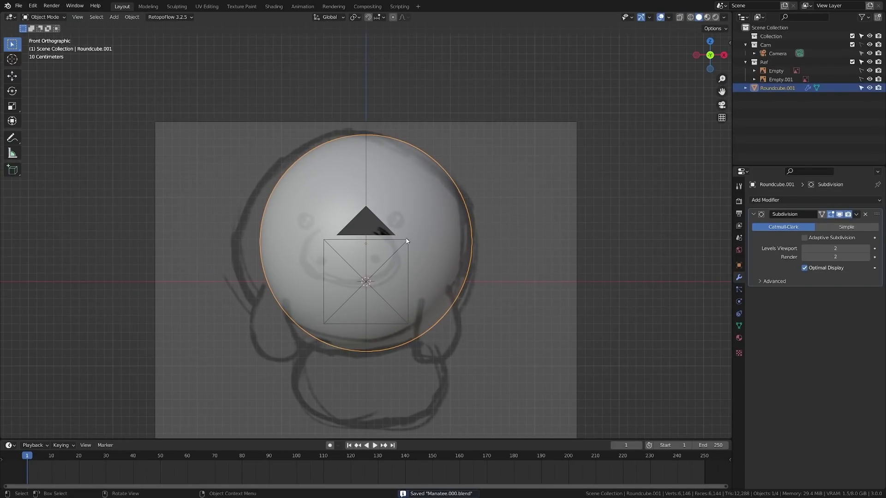
key("Tab")
key("shift+z")
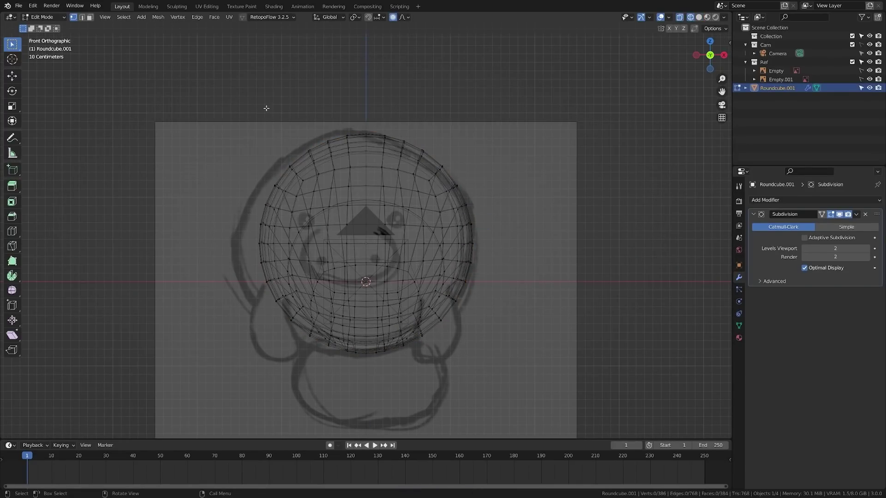
left_click_drag(266, 108, 459, 183)
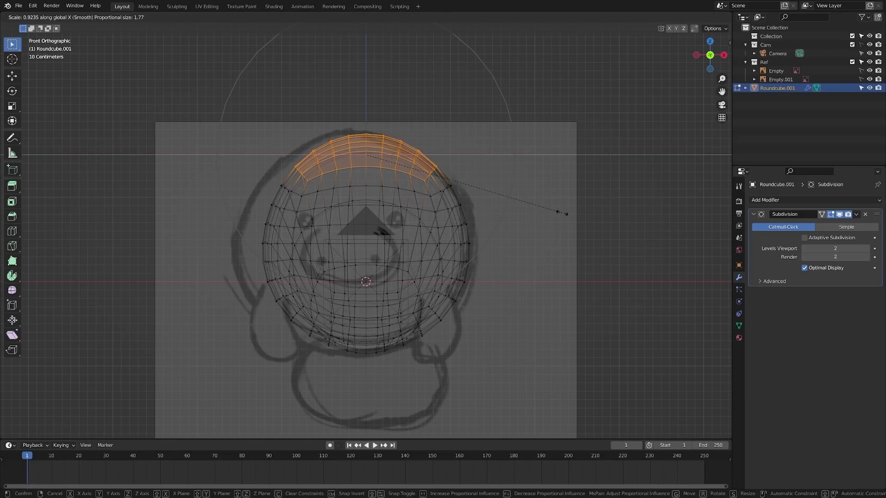
scroll(561, 213, "up", 4)
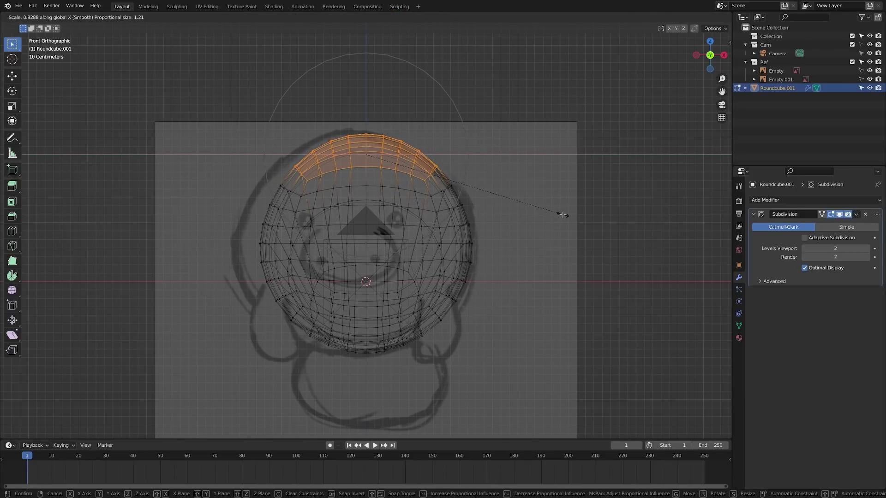
left_click(561, 214)
key("alt+a")
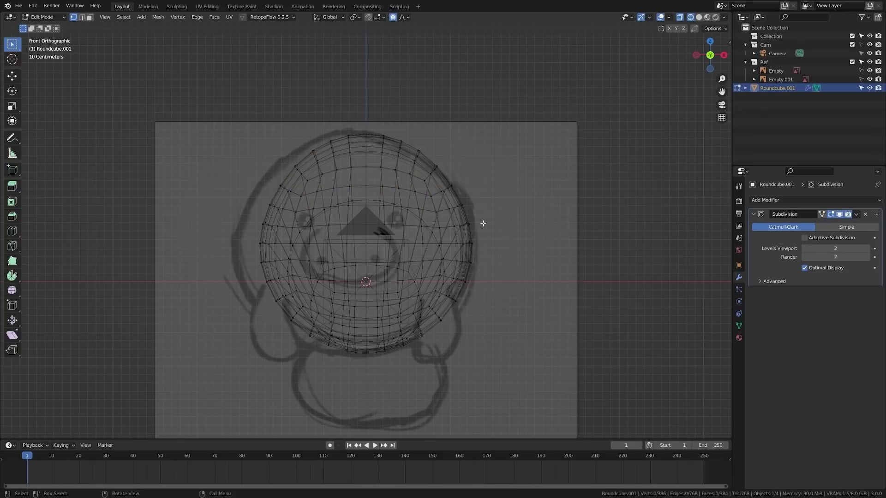
Return the body to Object Mode with solid shading, check its shape and save the file.
key("Tab")
key("alt+a")
key("z")
left_click(522, 261)
middle_click_drag(523, 261, 464, 230)
key("ctrl+s")
Delete the vertices on the negative X half of the body in wireframe front view, and return to solid Object Mode.
key("KP_1")
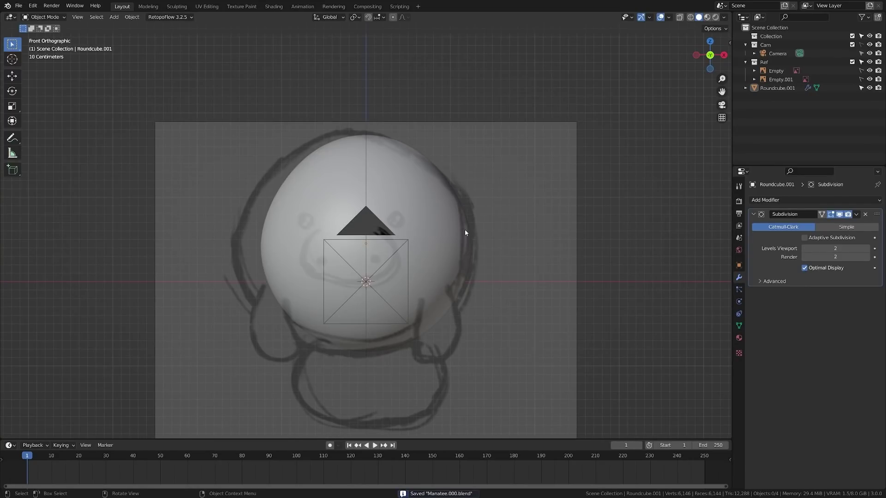
left_click(413, 235)
key("Tab")
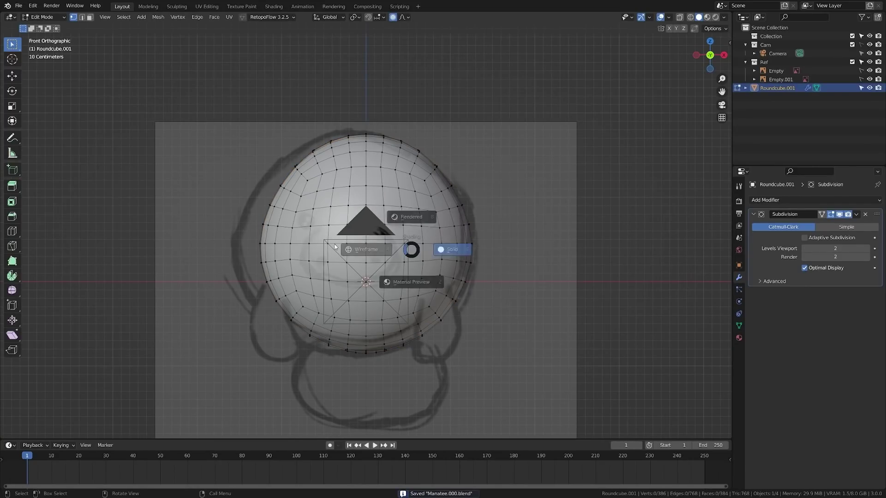
left_click(335, 246)
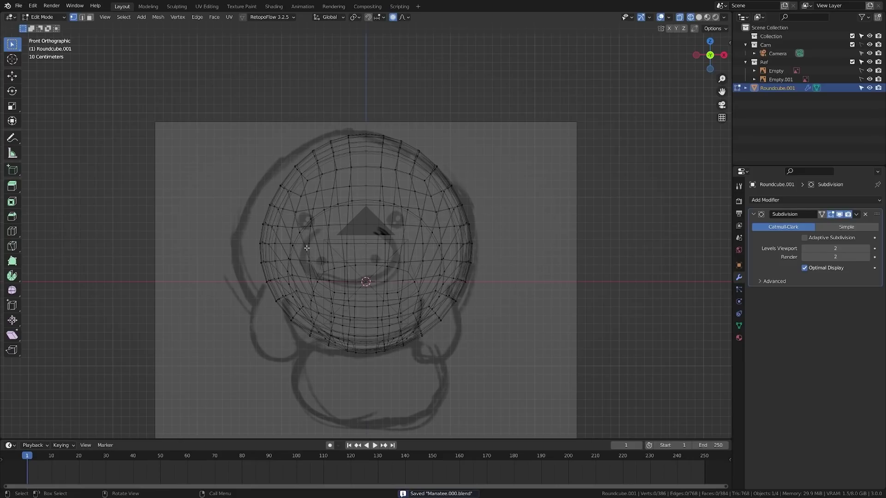
left_click_drag(221, 96, 358, 396)
key("x")
left_click(348, 342)
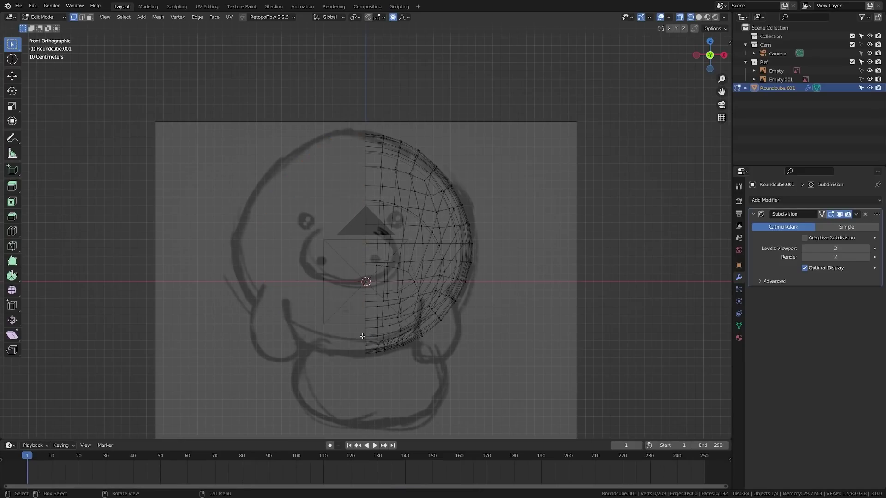
key("Tab")
key("z")
left_click(508, 350)
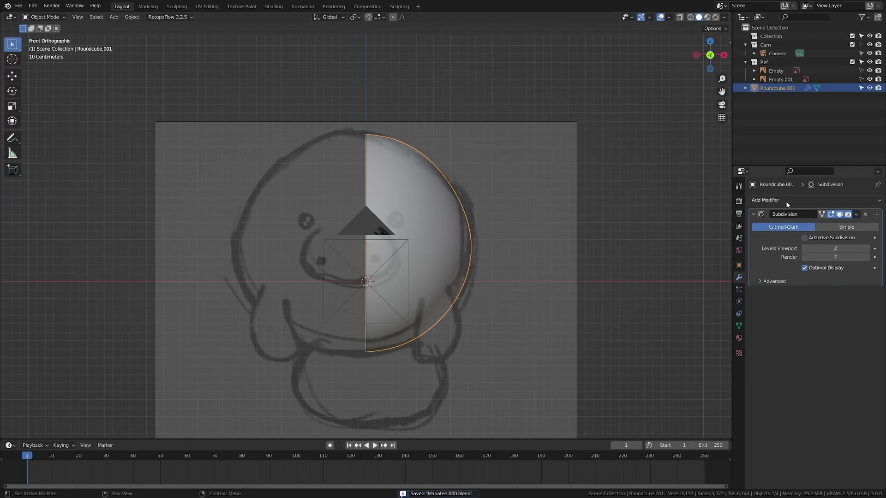
Add a Mirror modifier on the X axis to the body and place it above the Subdivision modifier.
left_click(786, 201)
left_click(712, 300)
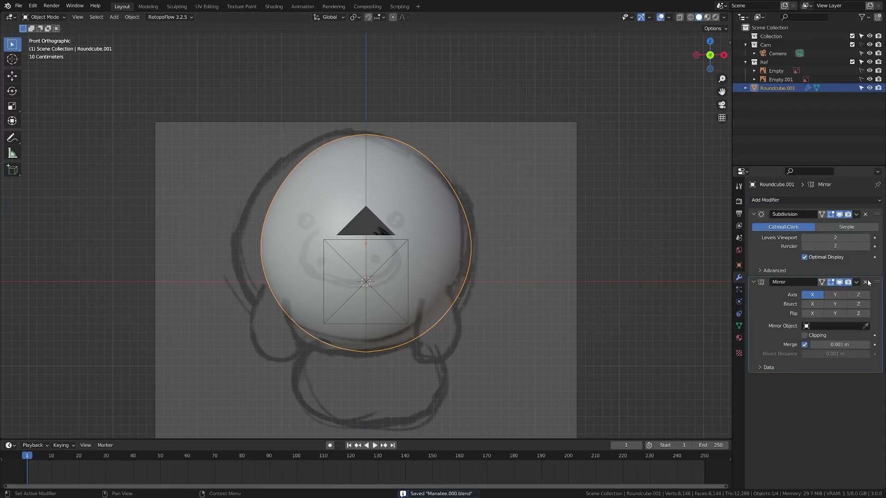
left_click_drag(868, 282, 867, 212)
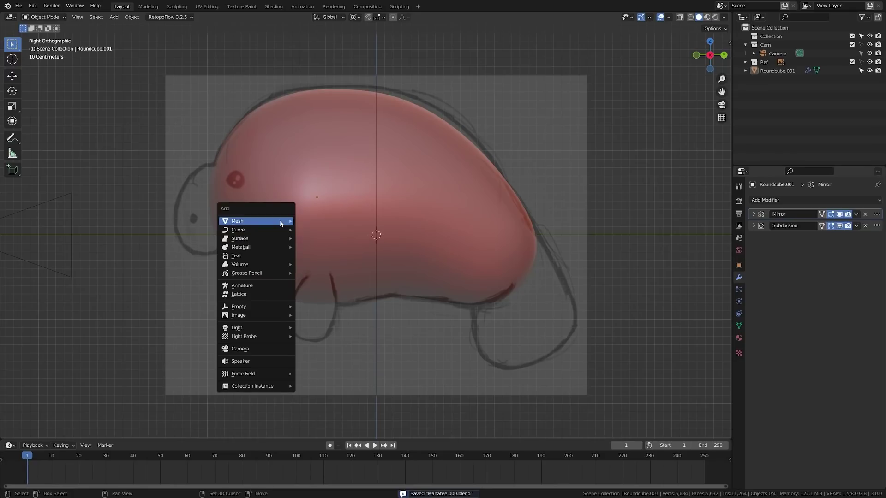
Add a round cube with 8 arc divisions and move it about 2.59 m along X beside the body.
mouse_move(259, 221)
left_click(340, 337)
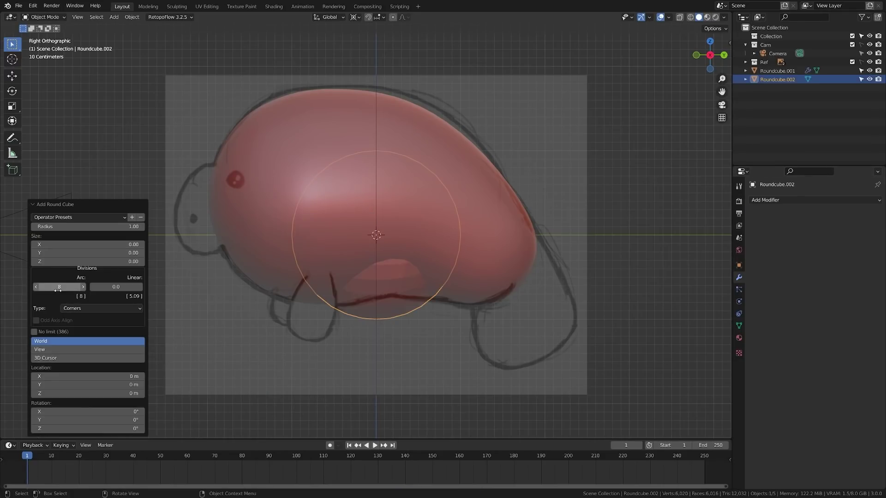
key("KP_7")
key("g")
key("x")
left_click(551, 277)
middle_click_drag(551, 277, 368, 299, "shift")
Change the pivot from the 3D cursor to the object's own centre and scale the round cube to 0.5 along X.
key("s")
key("x")
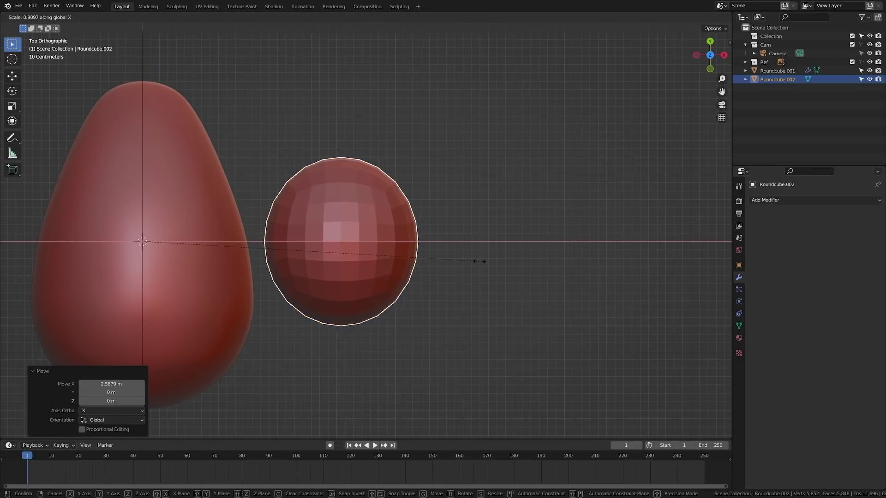
right_click(479, 259)
left_click(354, 18)
left_click(364, 55)
type("sx")
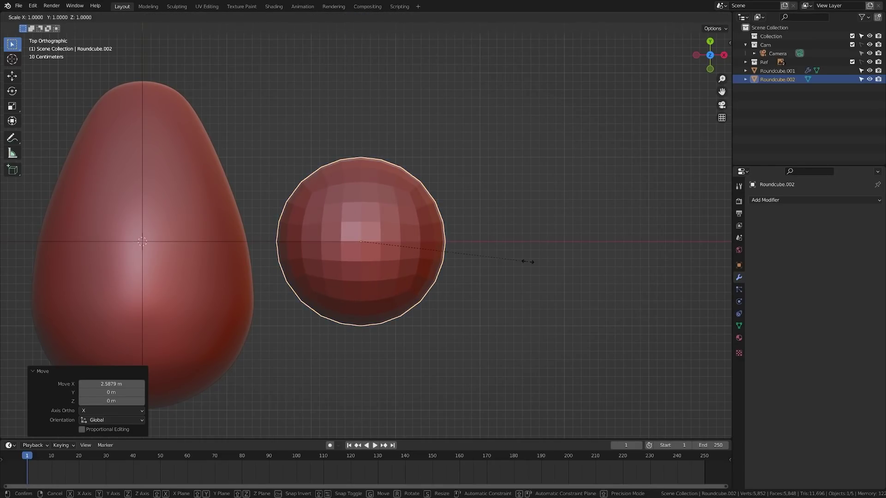
type(".5")
key("Return")
Rotate the flattened round cube 90° in the top view and return to the front view.
type("r90")
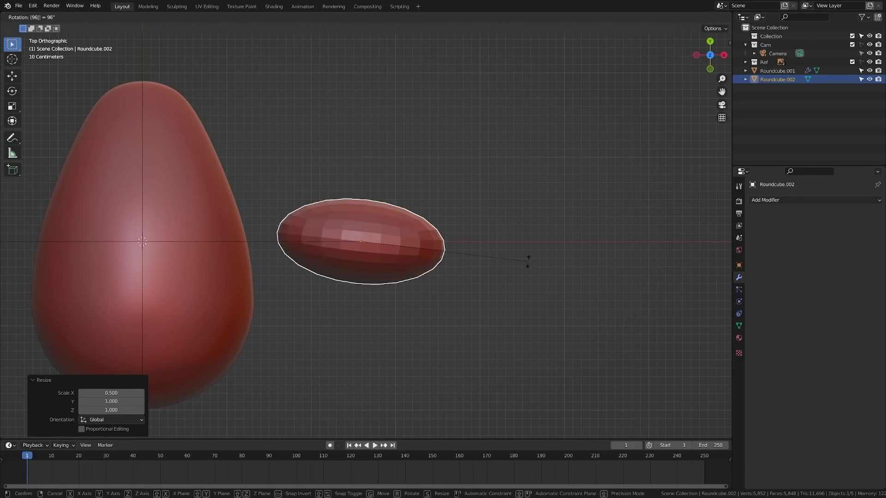
key("Return")
left_click(712, 28)
left_click(380, 253)
key("KP_1")
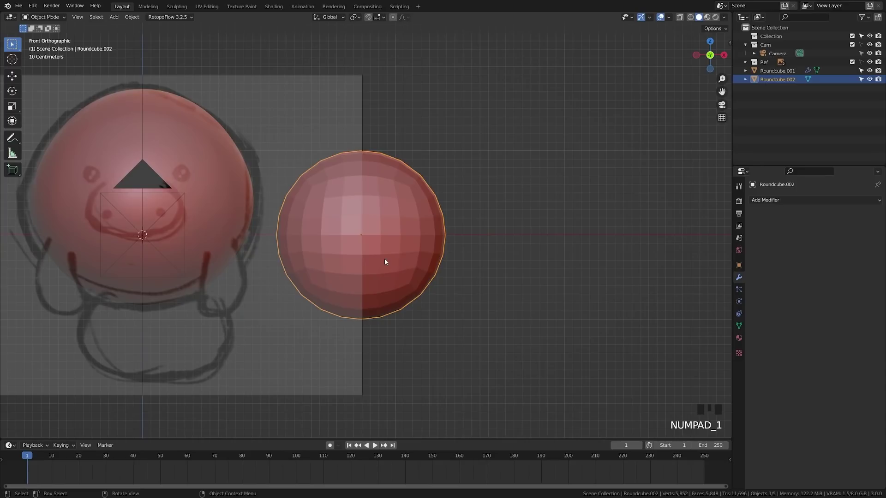
Duplicate the flattened round cube and move the copy about 0.53 m along negative Y in front of it.
key("shift+d")
right_click(402, 258)
key("KP_7")
key("g")
key("g")
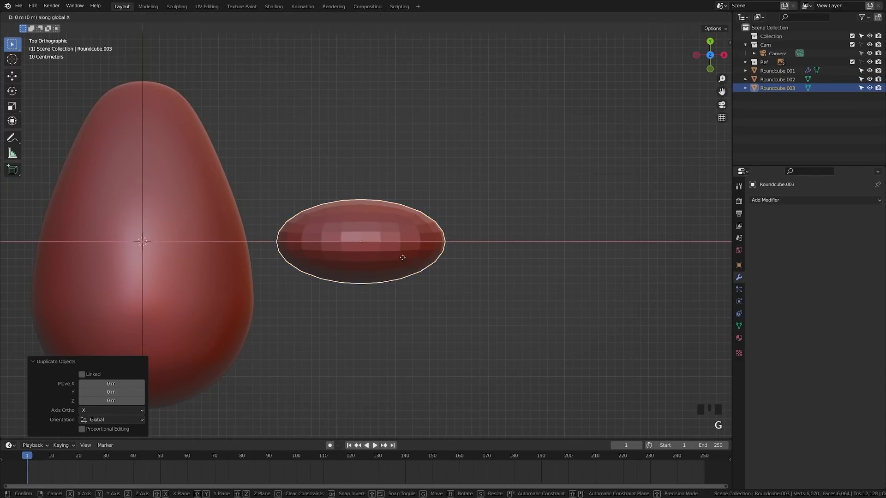
left_click(396, 331)
Scale the copy to 0.25 and place it as a highlight on the upper right of the eye.
key("KP_1")
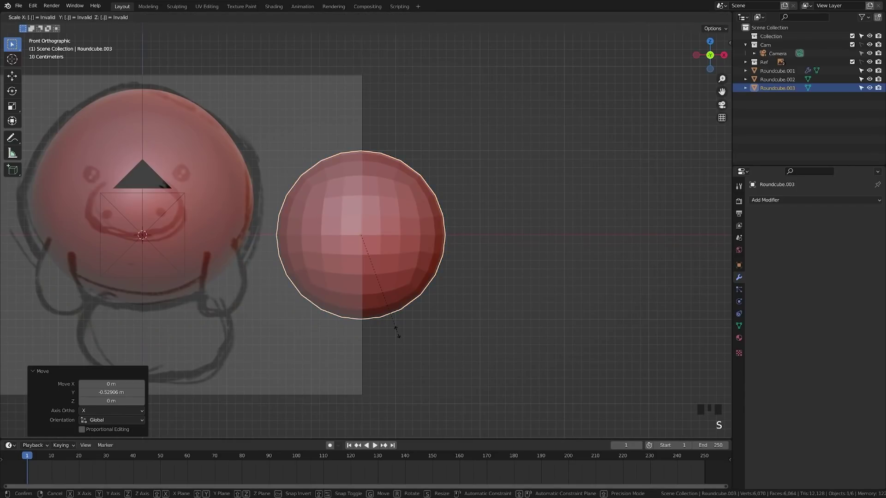
type("s.25")
key("Return")
key("g")
left_click(432, 287)
Duplicate the highlight, scale the copy to 0.5 and place it near the eye's centre.
key("shift+d")
left_click(405, 306)
type("s.5")
key("Return")
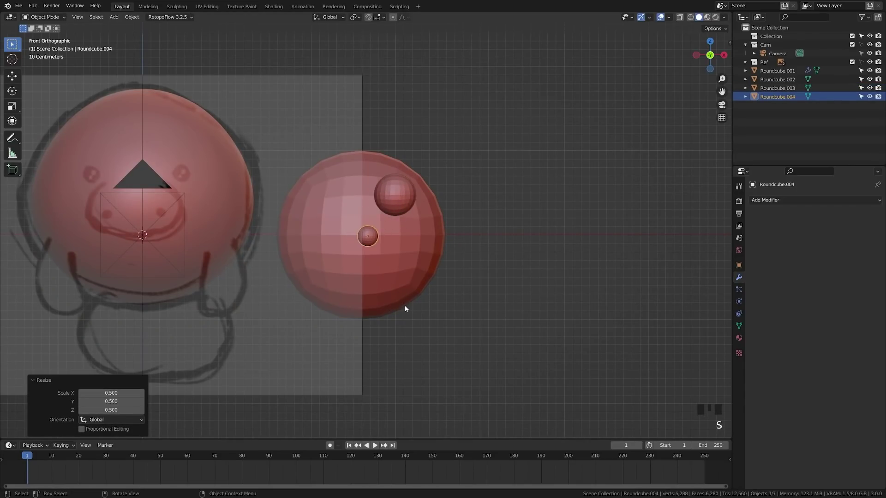
key("g")
left_click(407, 301)
Enlarge the larger eye highlight and adjust its proportions slightly.
left_click(405, 208)
key("s")
left_click(415, 228)
key("s")
middle_click_drag(415, 227, 411, 224)
left_click(411, 223)
Resize the small eye highlight, scaling it to about 1.075 along X and stretching it along Z.
left_click(377, 234)
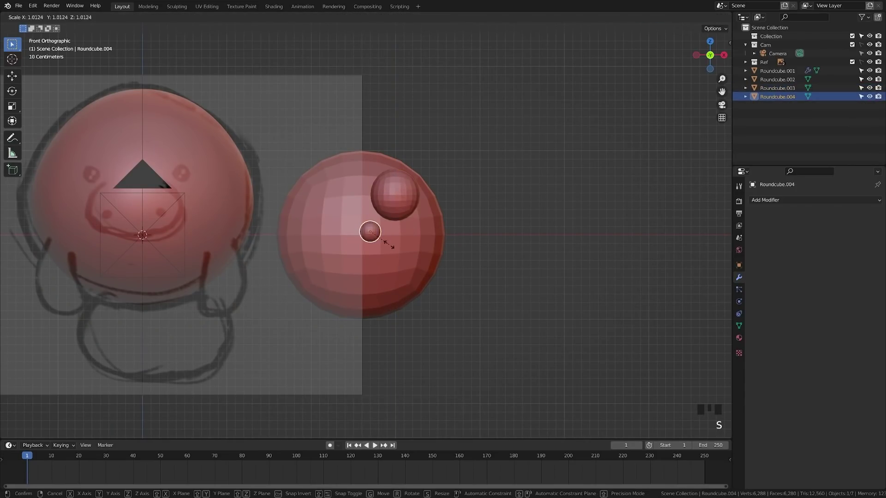
left_click(390, 252)
key("s")
middle_click_drag(387, 252, 389, 261)
right_click(388, 255)
key("s")
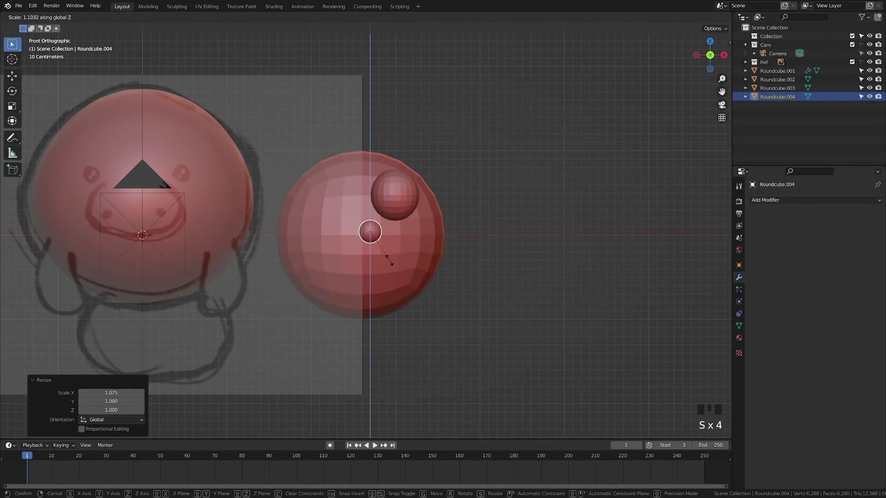
left_click(416, 289)
Scale the larger eye highlight to about 1.03 along its local Z axis.
left_click(406, 210)
key("s")
key("z")
key("z")
left_click(423, 225)
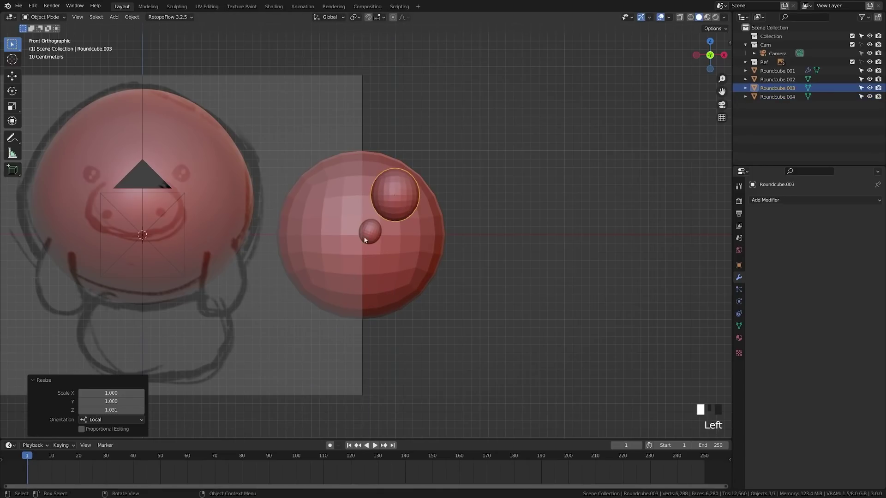
Reposition and resize the small highlight, and scale the larger highlight uniformly to about 1.10.
left_click(367, 235)
key("g")
left_click(451, 277)
key("s")
left_click(460, 298)
left_click(405, 207)
key("s")
left_click(448, 239)
Rotate the larger highlight in the top view and move it onto the eye's curved surface.
key("KP_7")
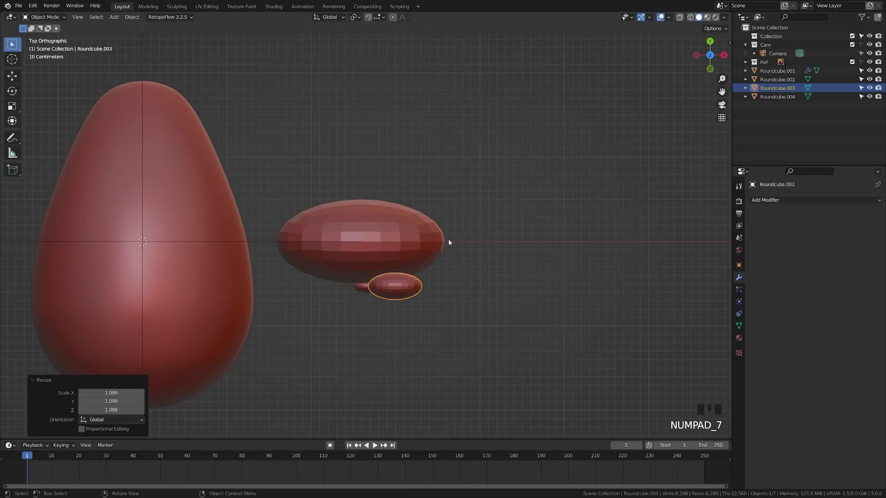
key("r")
left_click(436, 293)
key("g")
left_click(422, 281)
Rotate the small highlight in the top view to follow the eye's curvature.
left_click(364, 284)
key("r")
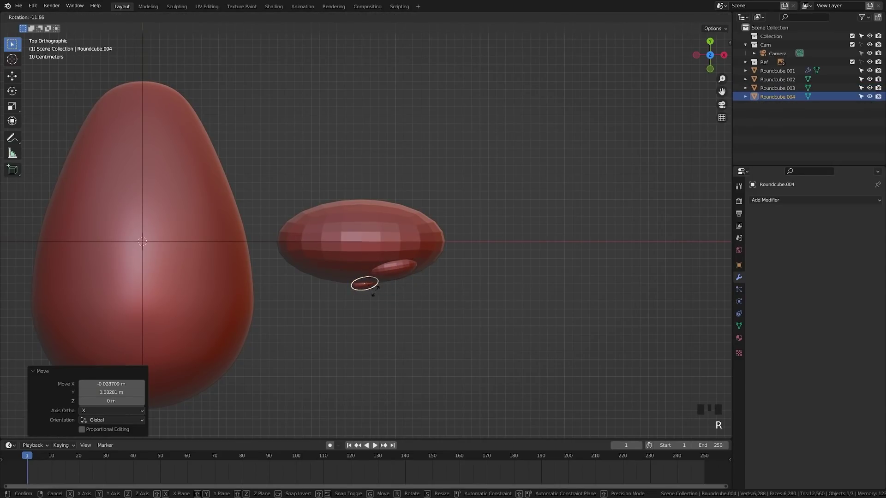
left_click(364, 292)
Move and tilt the larger highlight in the right view so it follows the eye's surface.
key("KP_1")
left_click(451, 213)
key("KP_3")
key("g")
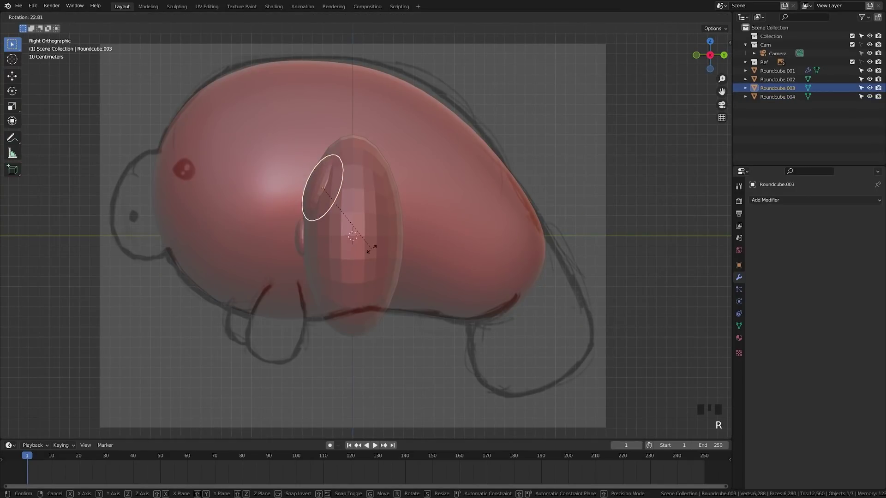
left_click(376, 247)
Join both highlights with the eye into one object and shade it smooth.
key("KP_1")
left_click(373, 244)
left_click(394, 203, "shift")
left_click(399, 244, "shift")
key("ctrl+j")
right_click(400, 244)
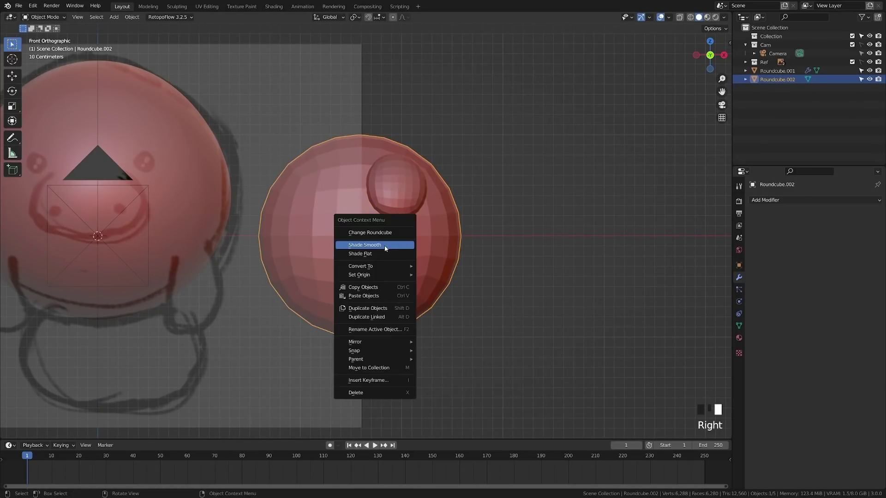
left_click(384, 245)
Move the eye over the sketched eye in the front view and rotate it about -24.2° in the top view.
key("g")
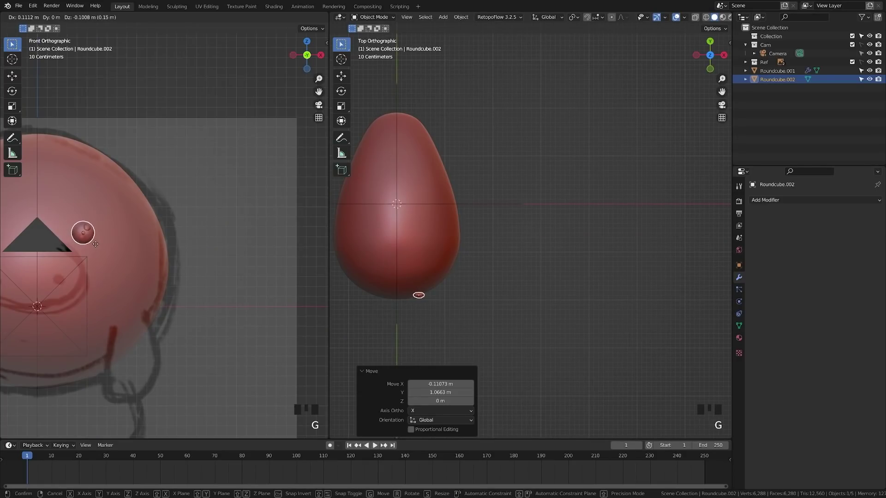
left_click(95, 244)
scroll(383, 303, "up", 2)
scroll(350, 329, "up", 3)
middle_click_drag(350, 329, 443, 323, "shift")
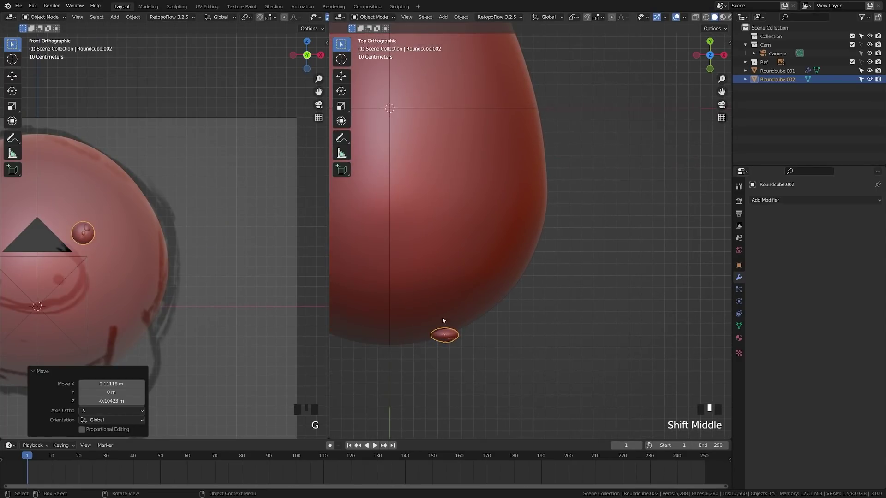
scroll(427, 356, "up", 4)
middle_click_drag(427, 356, 543, 343, "shift")
key("r")
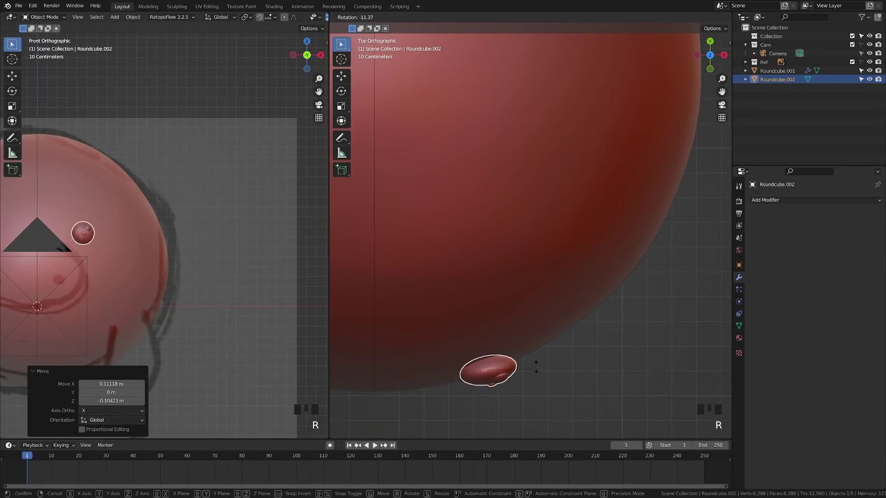
left_click(538, 356)
Move the eye about 0.035 m along Y into the head, turn it slightly around global Z and deselect it.
key("g")
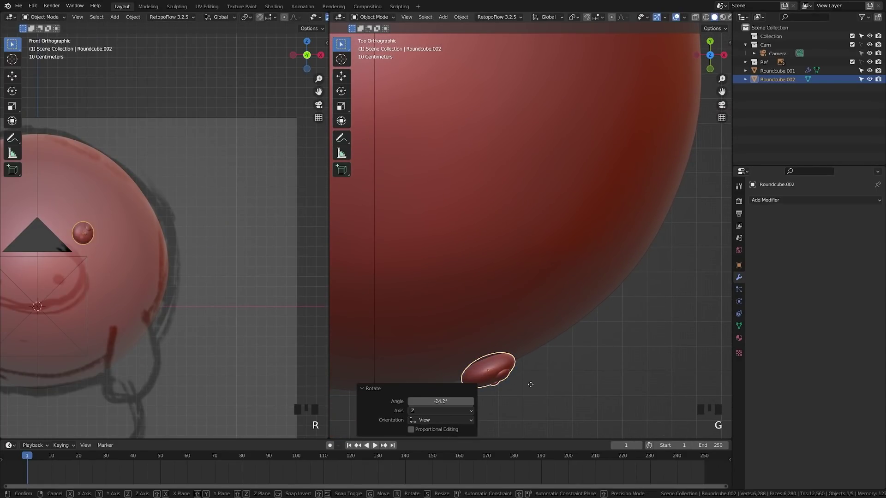
key("y")
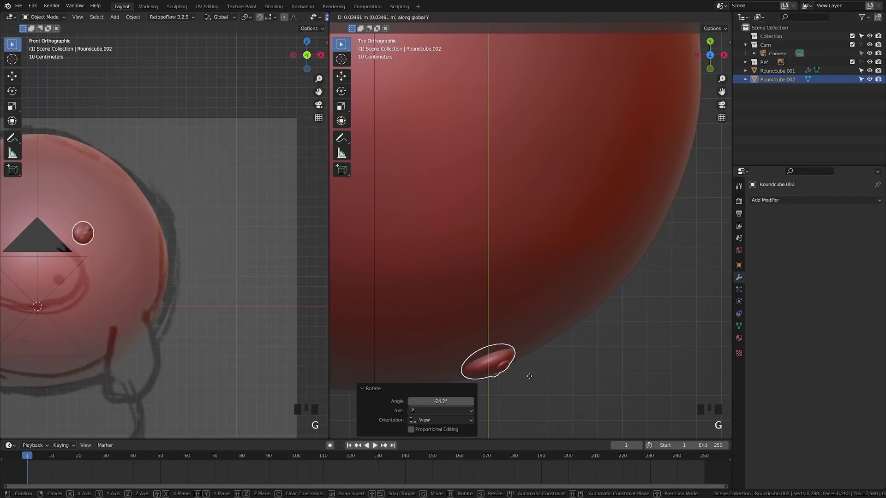
left_click(530, 375)
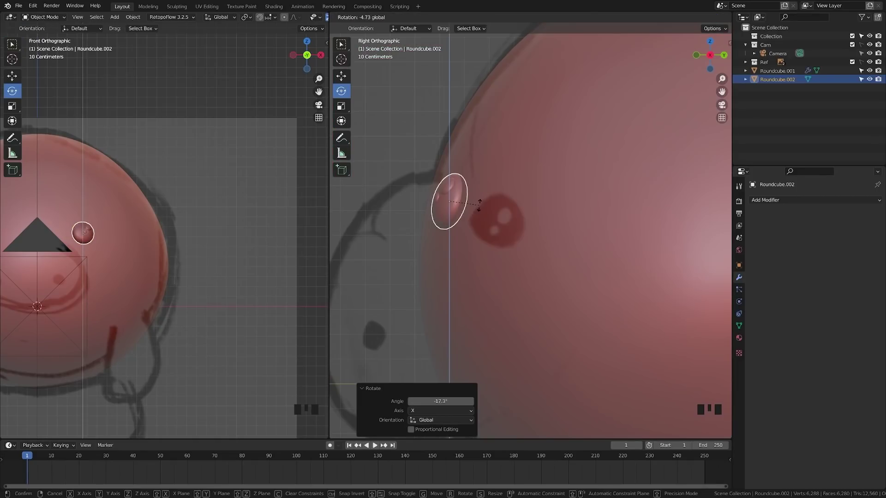
left_click_drag(480, 207, 482, 207)
key("a")
scroll(167, 230, "up", 2)
scroll(126, 231, "up", 2)
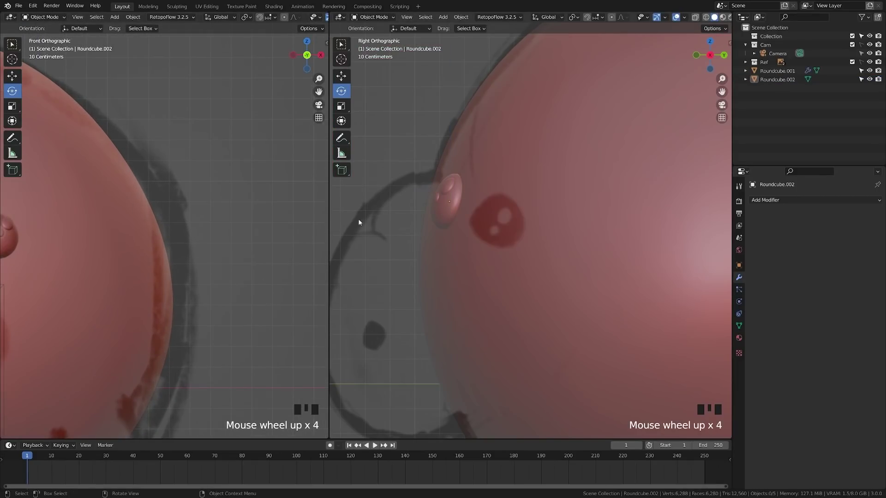
Select the eye and open it in Edit Mode in a close front view.
left_click(450, 201)
key("KP_1")
scroll(456, 198, "up", 6)
middle_click_drag(442, 171, 444, 192, "shift")
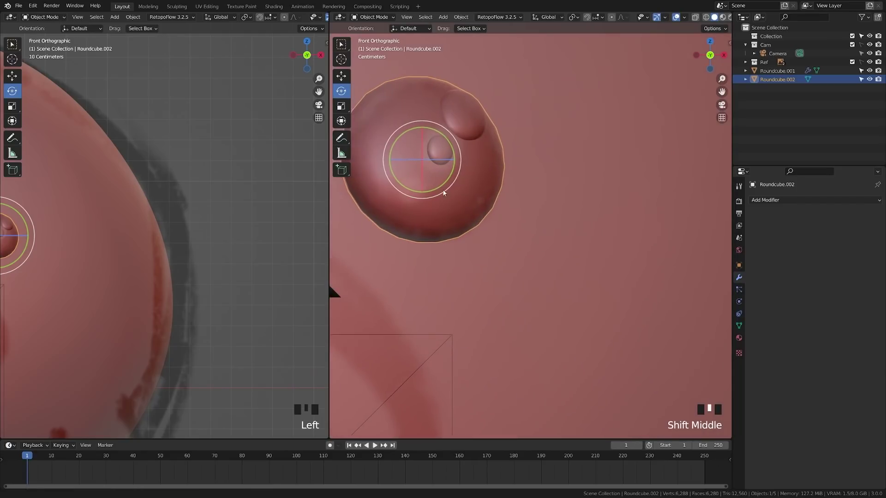
key("Tab")
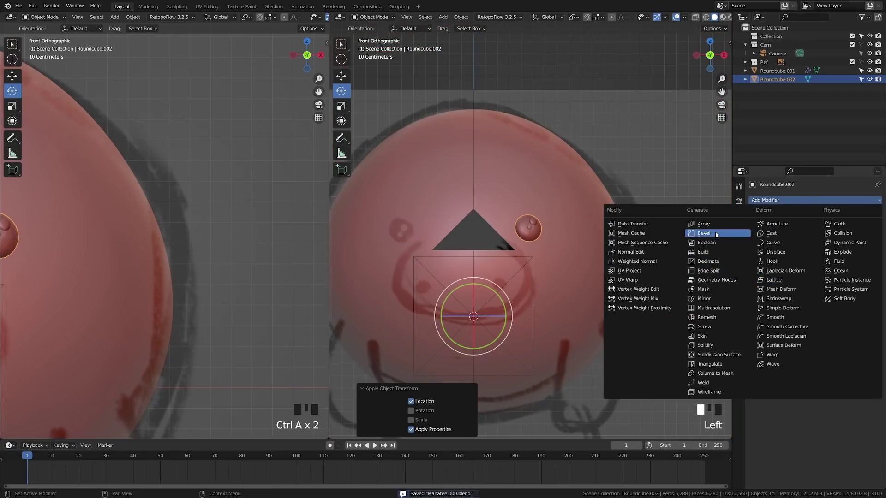
Try to mirror the eye across X with a Mirror modifier and apply its rotation.
left_click(712, 300)
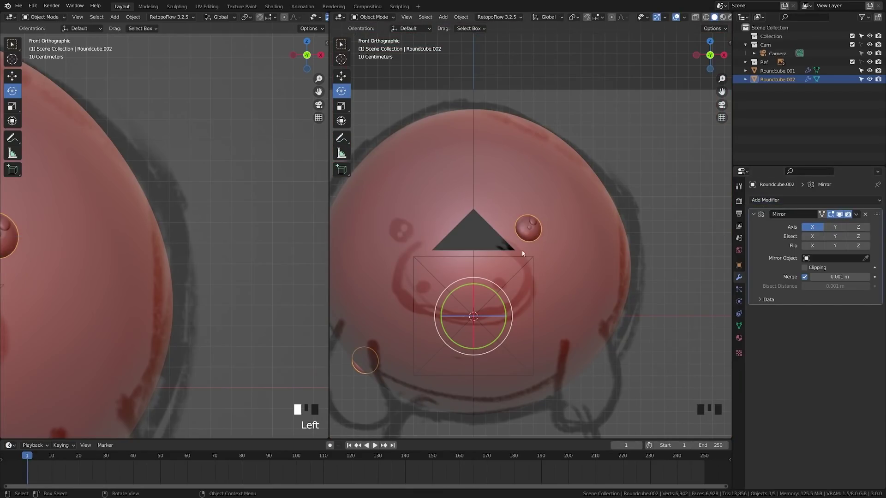
key("ctrl+a")
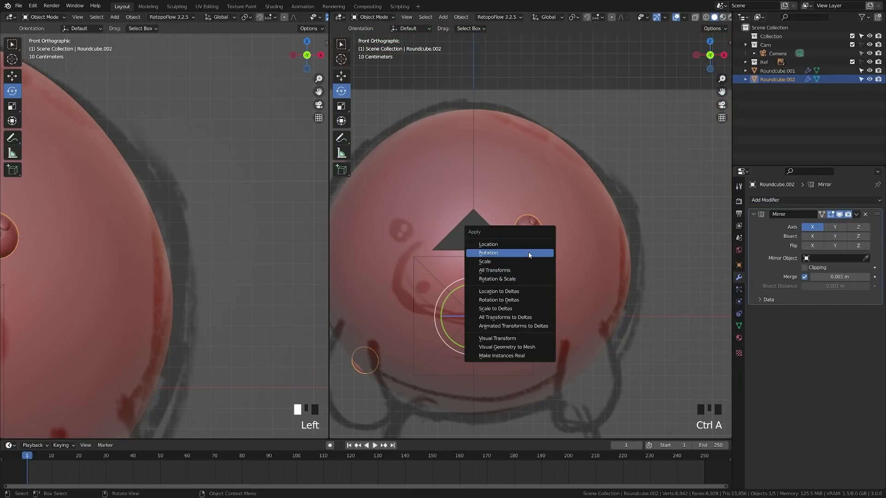
left_click(529, 254)
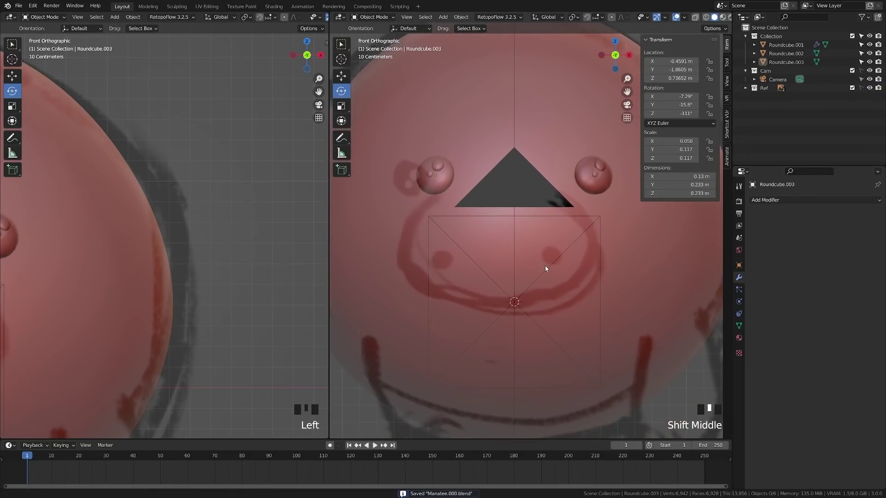
Add another round cube at the world origin and set its arc divisions to 8.
key("shift+a")
mouse_move(539, 285)
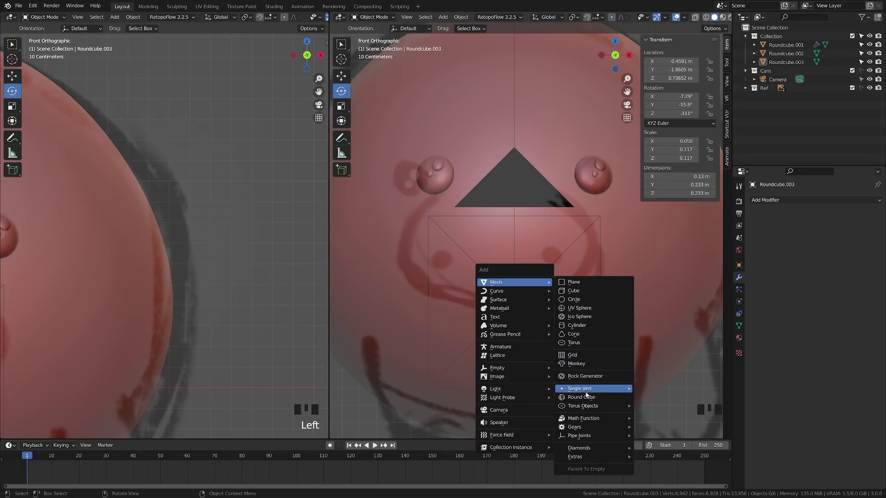
left_click(587, 397)
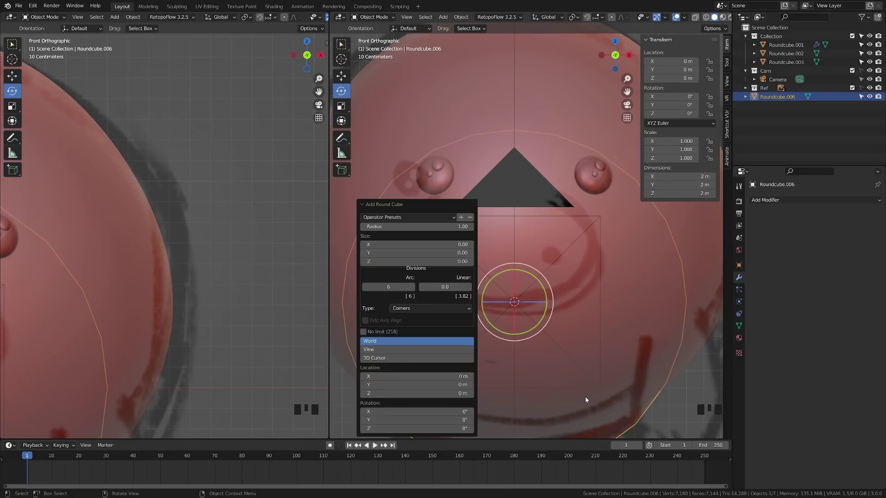
left_click(412, 286)
scroll(529, 318, "down", 5)
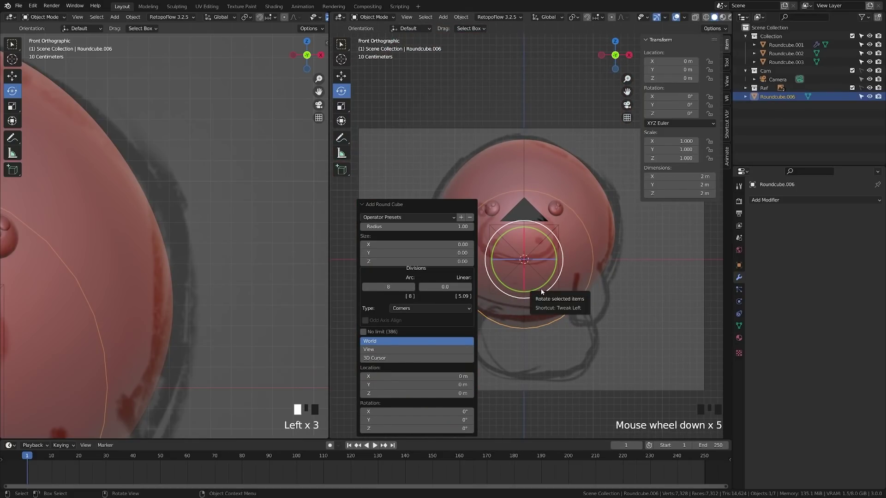
key("z")
scroll(544, 296, "up", 1)
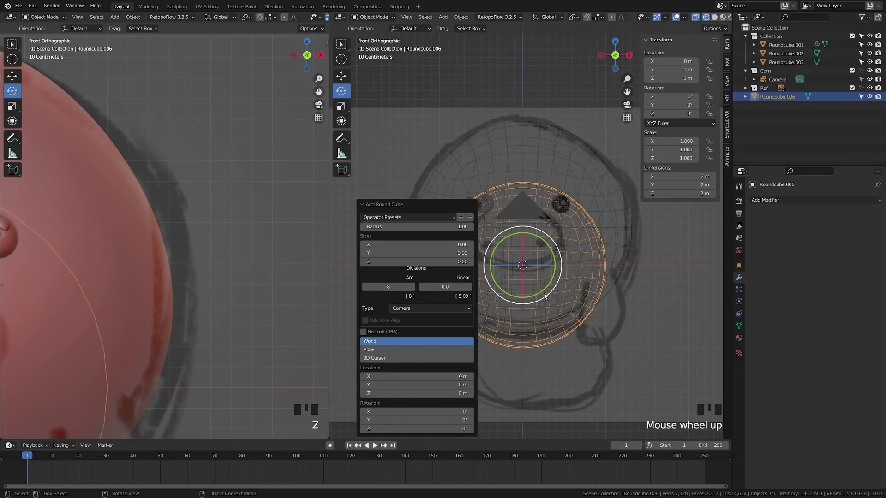
key("z")
left_click(367, 204)
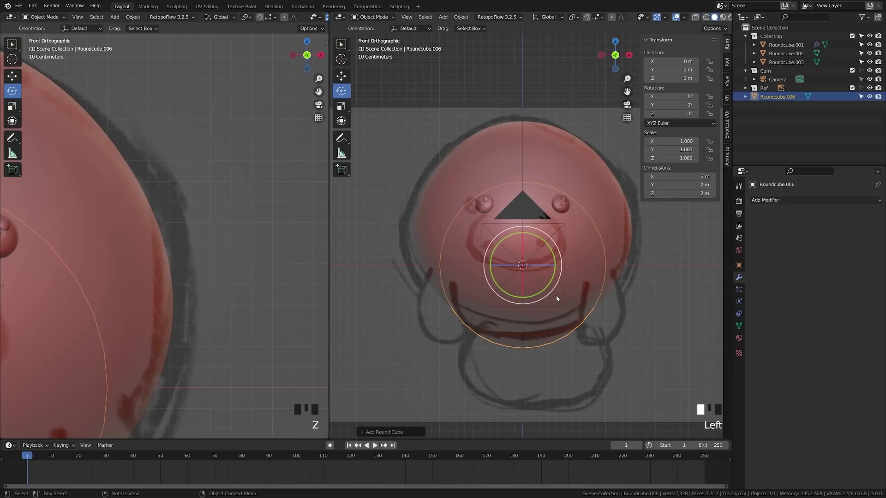
Scale the new round cube to about 0.604 and move it over the sketched snout, at about Y -1.80 m and Z 0.27 m.
key("g")
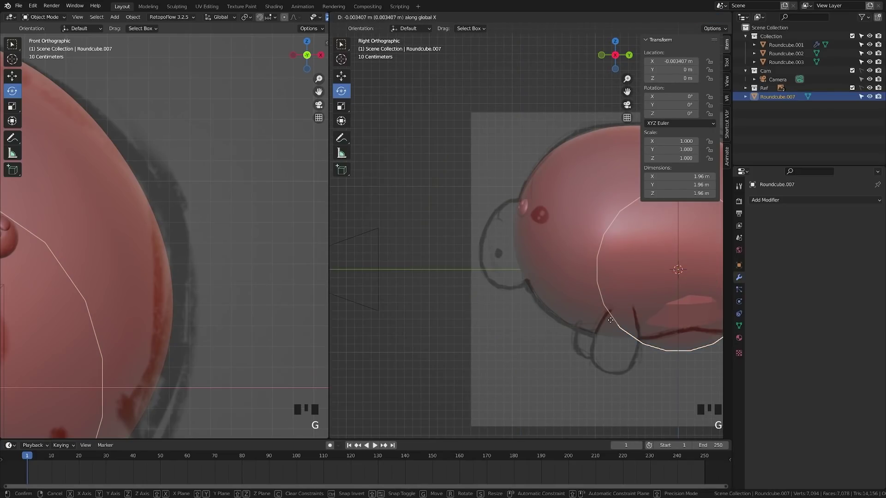
key("y")
left_click(488, 320)
key("s")
key("s")
key("s")
left_click(612, 327)
key("g")
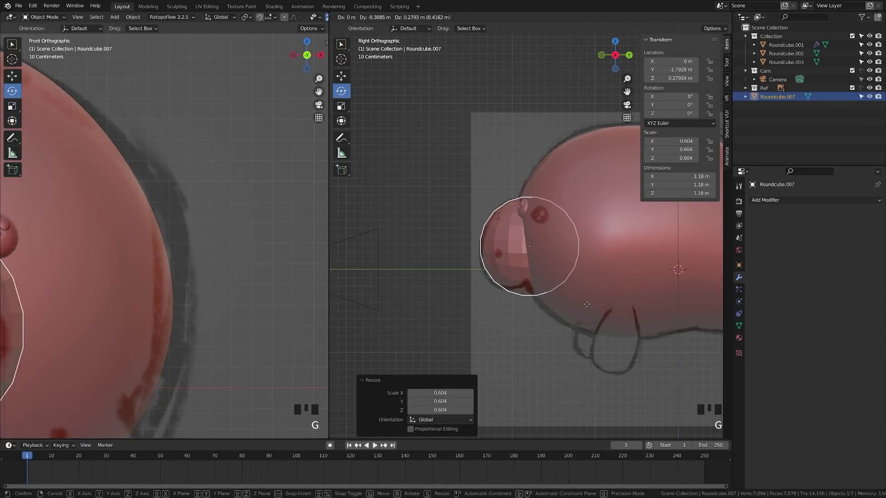
left_click(585, 305)
Add a level 2 subdivision to the snout and shade it smooth.
key("ctrl+2")
right_click(514, 256)
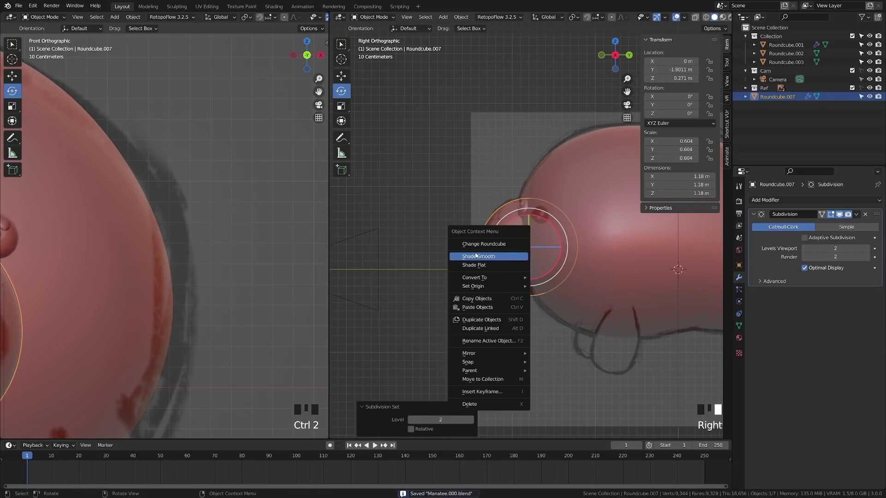
left_click(479, 256)
key("KP_1")
scroll(539, 275, "up", 4)
key("s")
key("z")
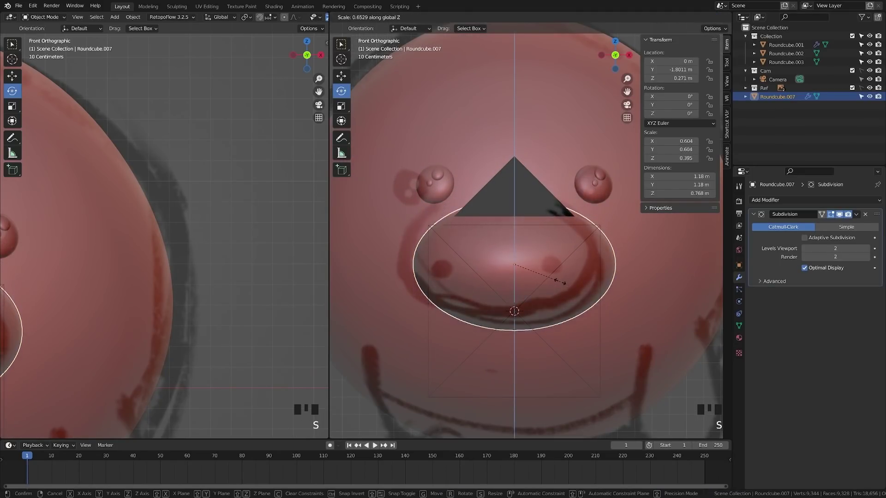
right_click(516, 322)
In Edit Mode, flatten the snout's lower half along Z and raise it about 0.135 m to meet the sketched chin line.
key("Tab")
key("a")
key("z")
left_click(478, 326)
key("1")
left_click_drag(392, 265, 658, 395)
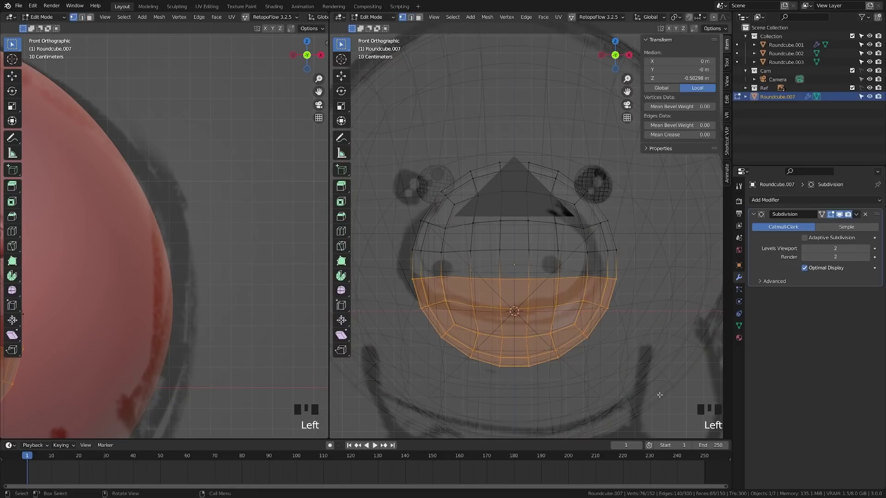
key("s")
key("z")
left_click(602, 354)
key("g")
key("z")
left_click(601, 330)
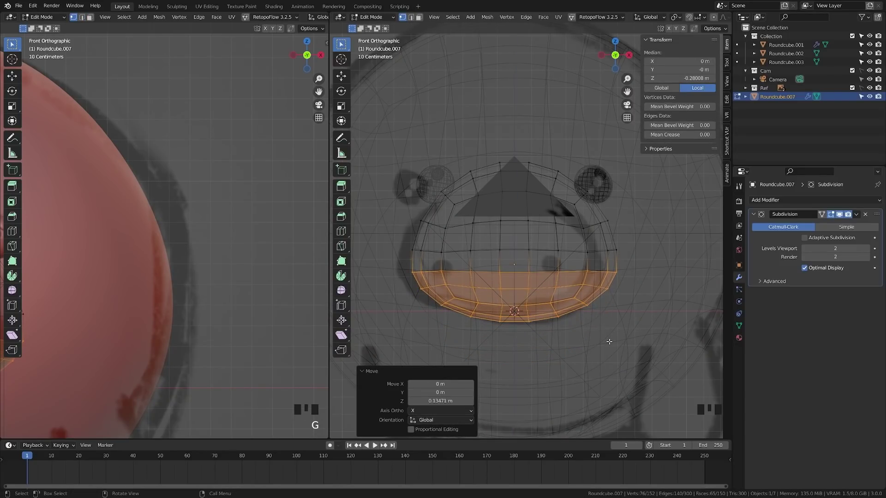
Shrink the snout's upper vertex rows to about 0.85 with proportional editing to follow the front sketch.
key("alt+a")
left_click_drag(397, 137, 634, 250)
key("s")
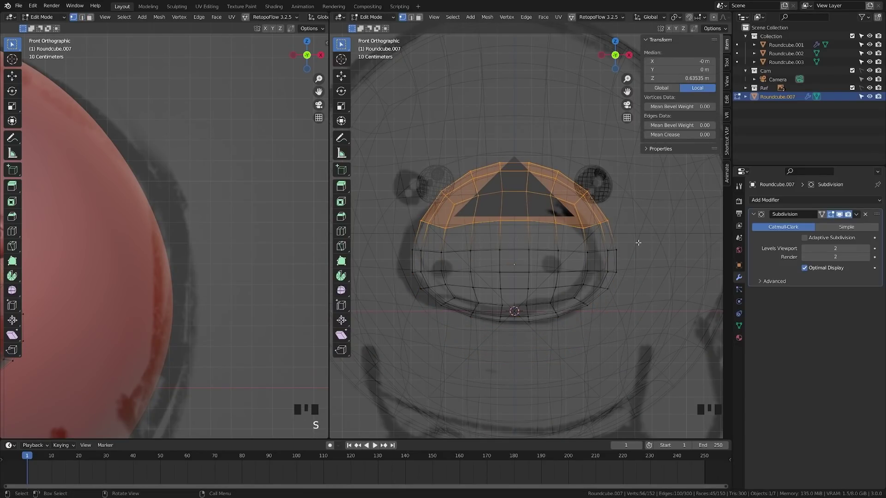
key("o")
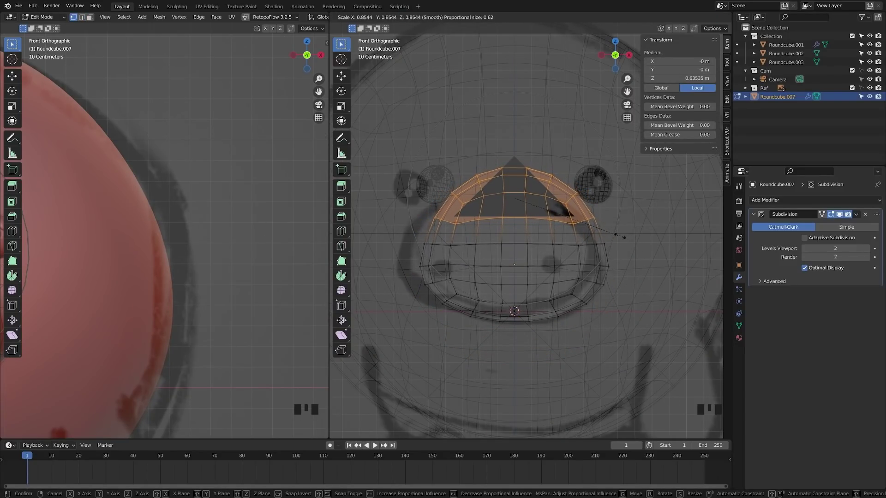
left_click(624, 238)
In the side view, move the snout's lower half down and slightly forward with proportional editing.
key("KP_3")
key("alt+a")
left_click_drag(408, 258, 615, 323)
key("g")
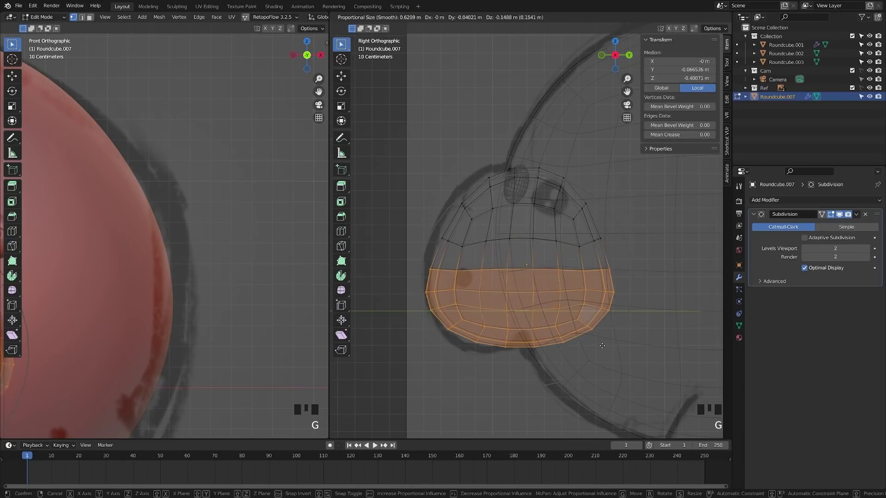
left_click(599, 352)
Reposition the snout's top vertices in the side view with proportional editing and clear the selection.
key("a")
left_click_drag(440, 156, 596, 222)
key("g")
left_click(588, 213)
key("a")
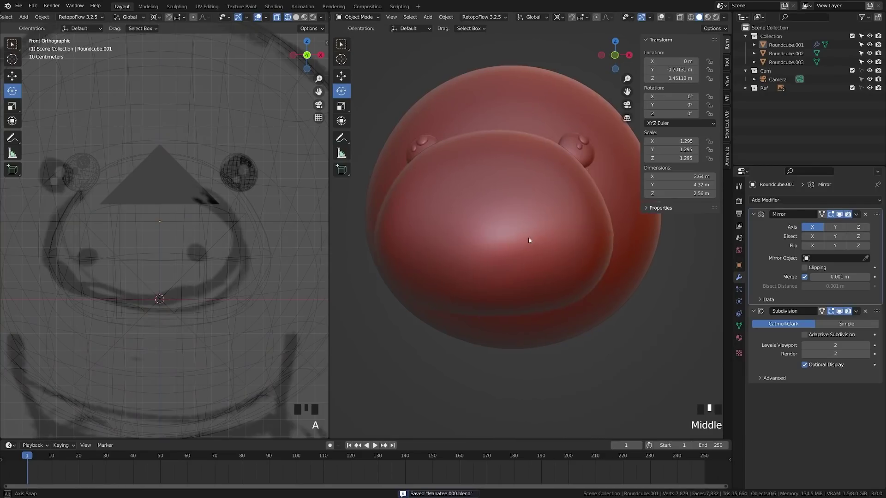
Add a plane at the world origin and rotate it 90° around the global X axis.
mouse_move(528, 237)
middle_mouse_down()
mouse_move(475, 268)
mouse_move(458, 234)
mouse_move(581, 257)
mouse_move(561, 259)
middle_mouse_up()
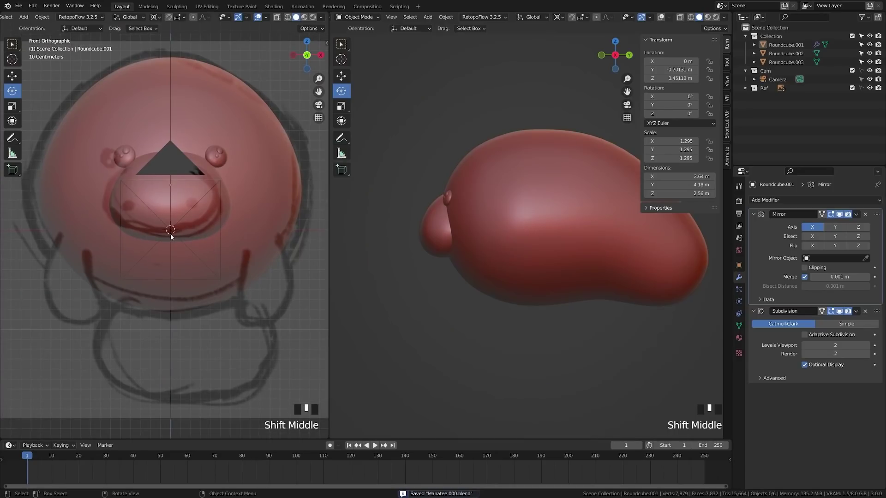
key("shift+a")
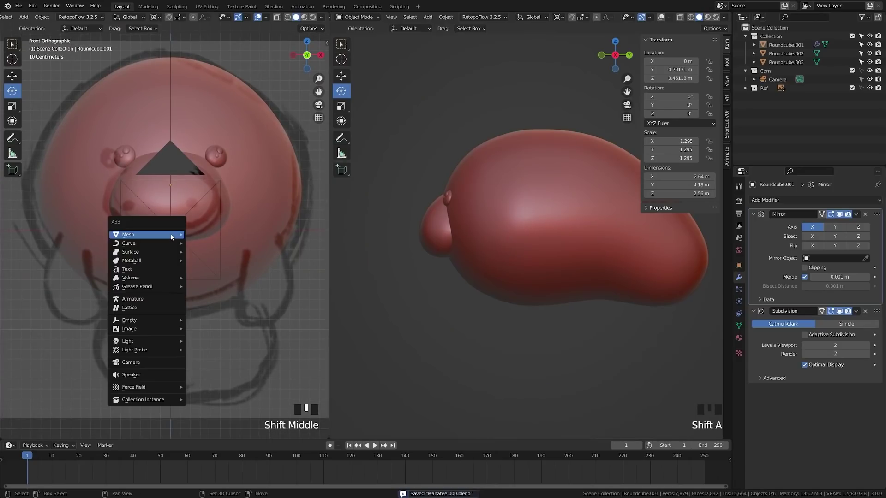
mouse_move(171, 236)
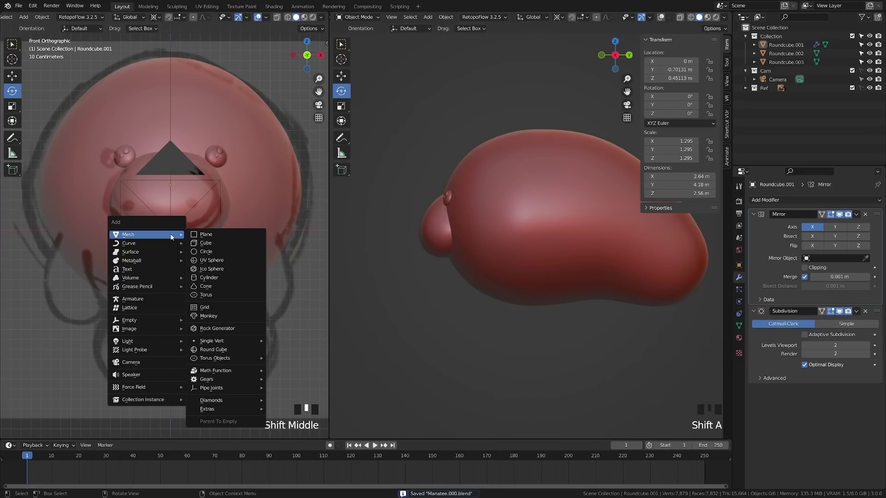
left_click(212, 236)
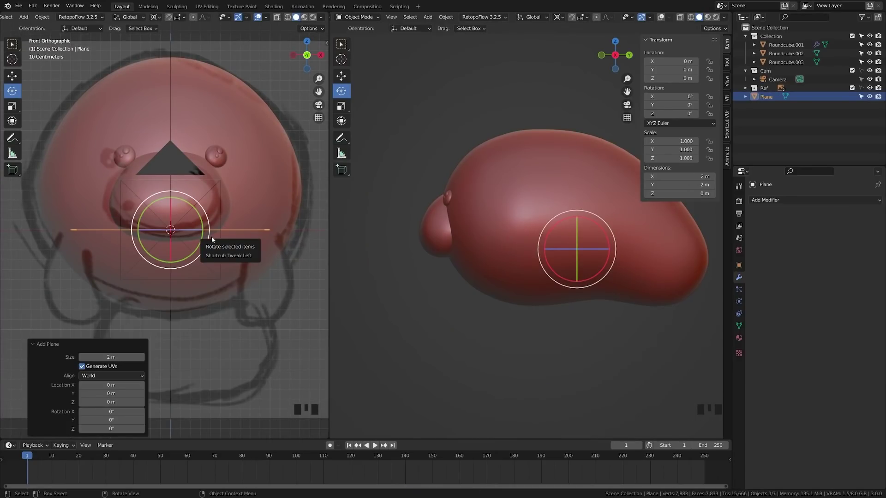
key("r")
key("x")
key("9")
key("0")
key("Return")
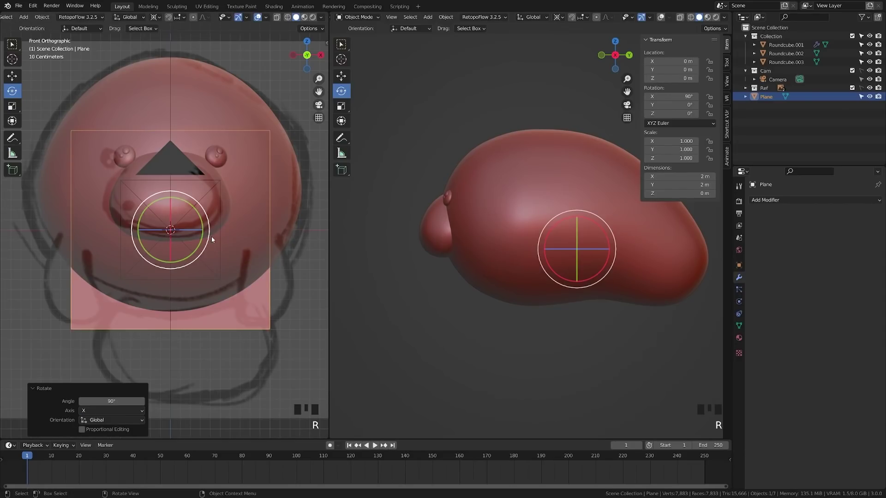
key("Tab")
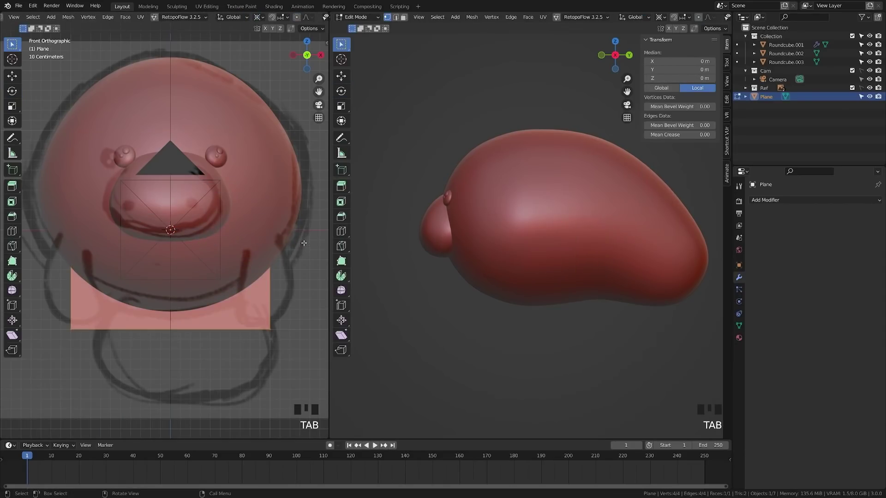
key("z")
key("z")
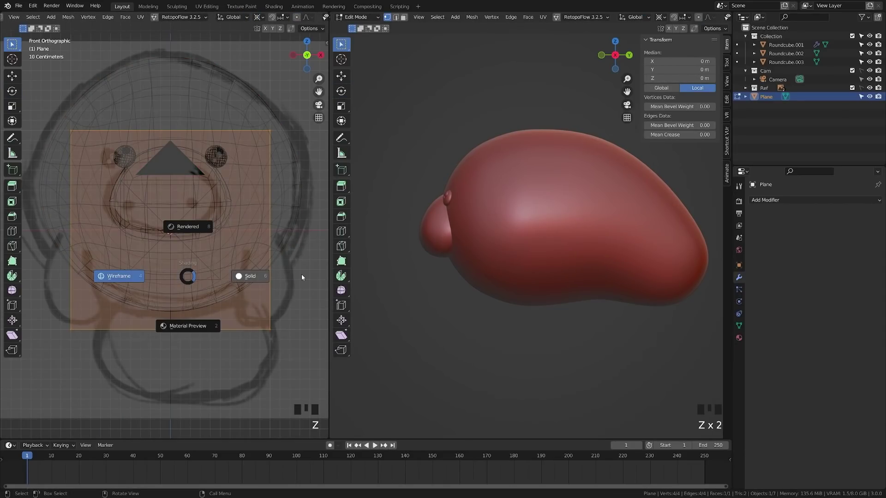
left_click(301, 275)
key("Tab")
Hide the manatee's body and both eyes.
left_click(273, 195)
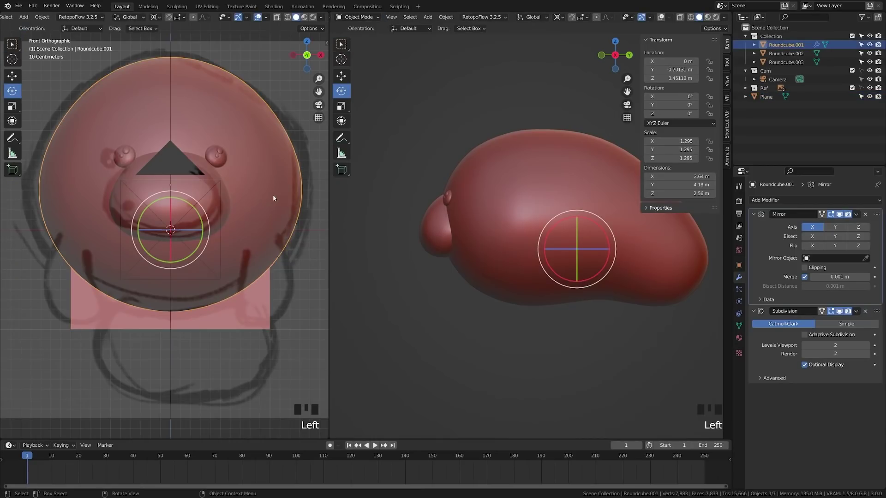
key("h")
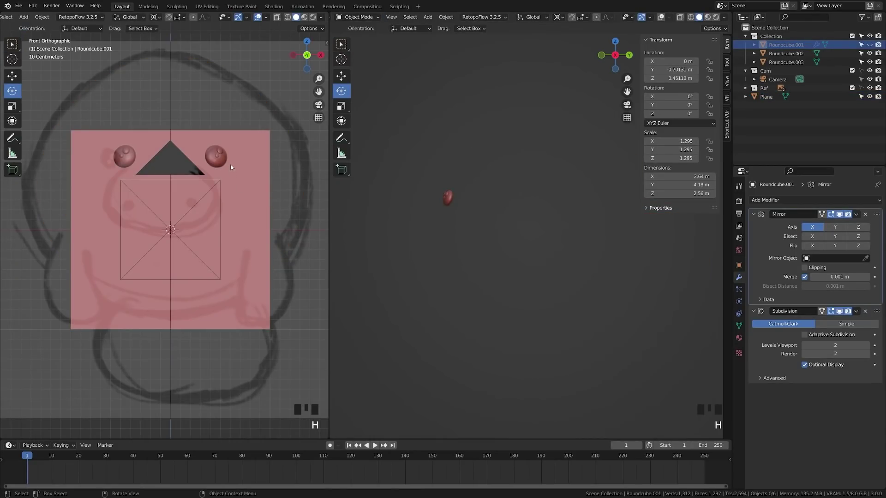
left_click(218, 159)
left_click(124, 157, "shift")
key("h")
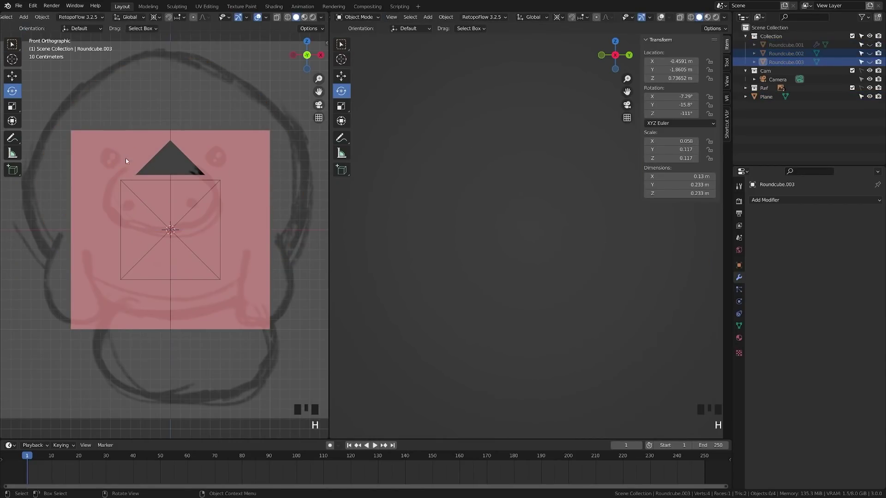
Scale the plane's top edge to 0.5 in Edit Mode to form a trapezoid, return to Object Mode and save the file.
left_click(239, 227)
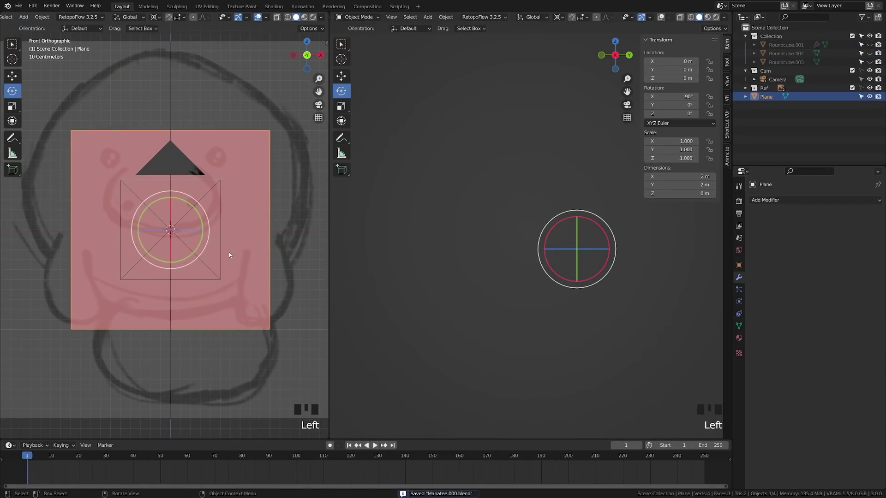
key("Tab")
key("z")
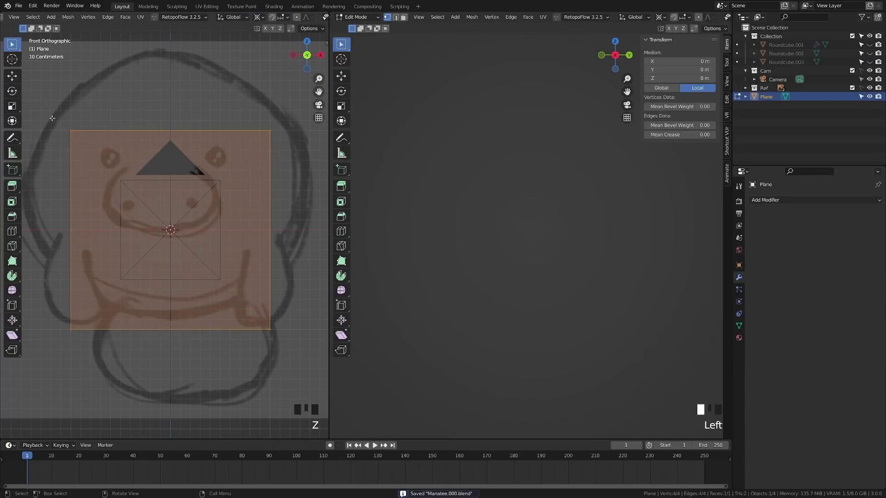
left_click_drag(52, 118, 319, 175)
type("s.5")
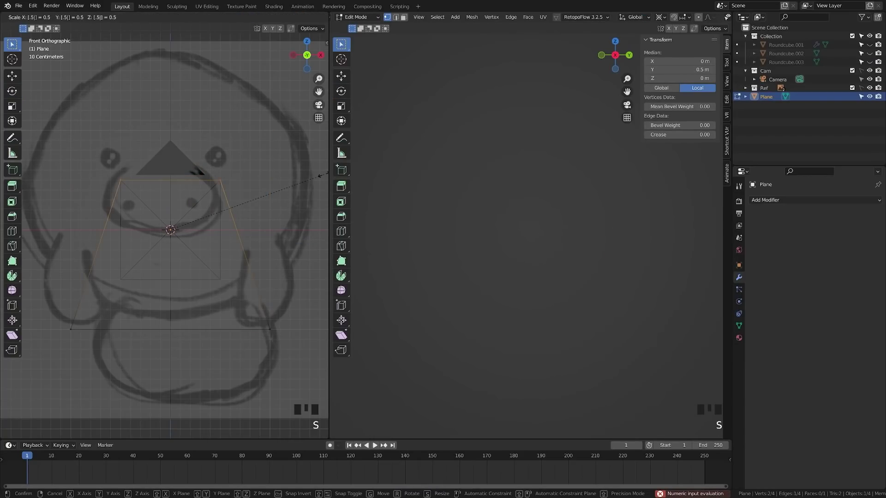
key("Return")
key("Tab")
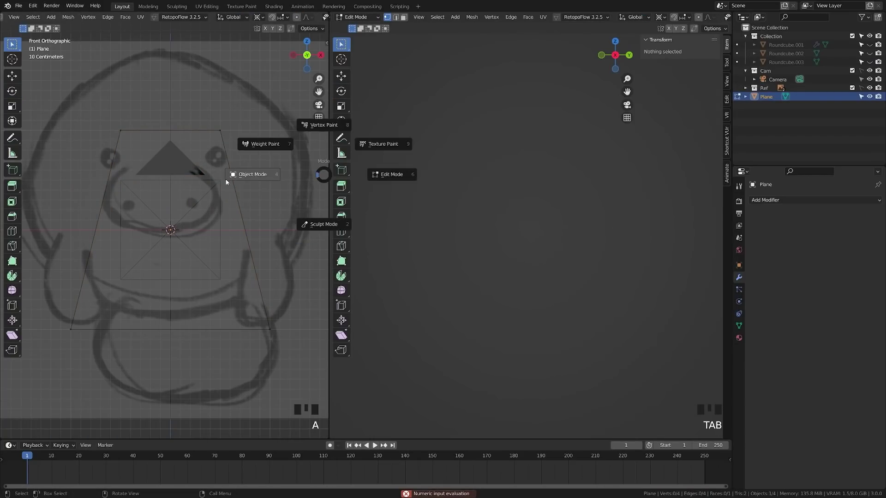
key("ctrl+s")
Add a Solidify modifier and a Subdivision Surface modifier to the plane.
left_click(792, 205)
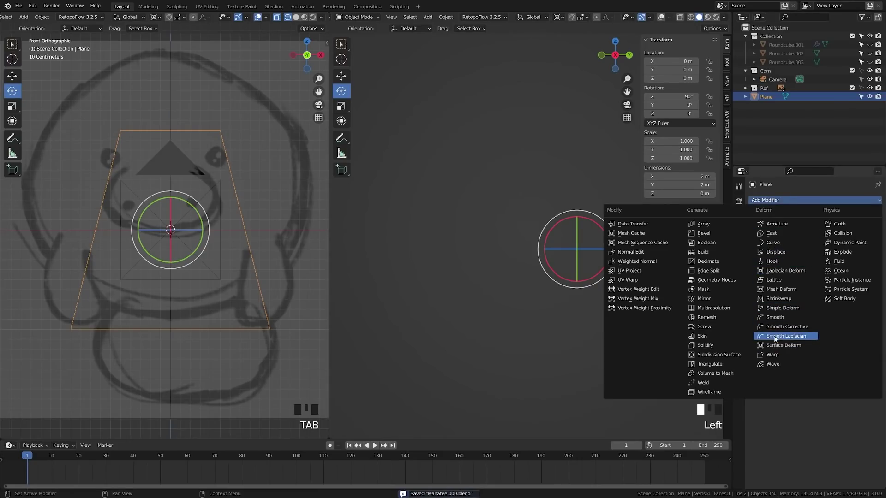
left_click(704, 345)
left_click(784, 205)
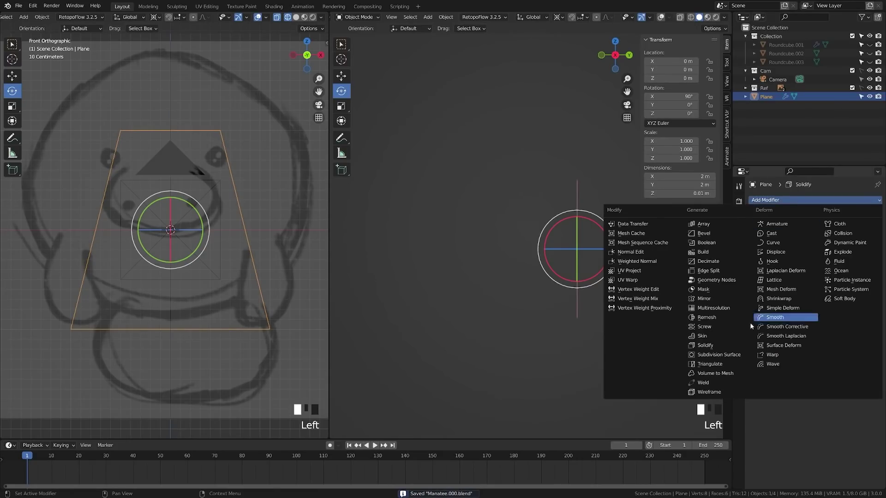
left_click(725, 355)
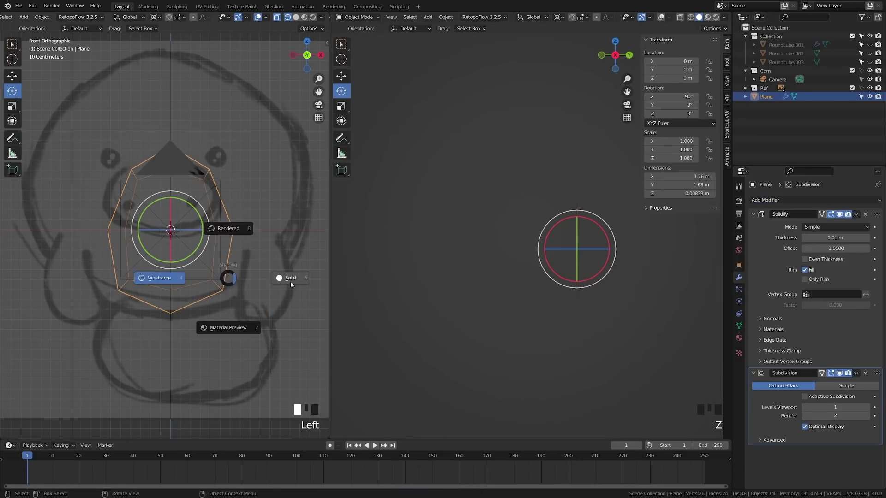
Raise the plane's viewport subdivision to 4 and set Solidify to 0.1 m thickness, offset 0 and inner and outer creases of 0.75.
middle_click_drag(290, 282, 186, 258)
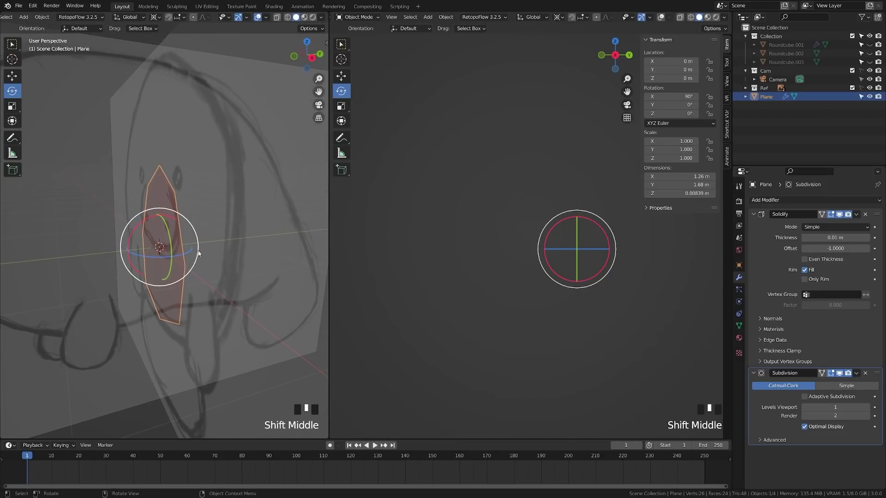
scroll(187, 258, "up", 2)
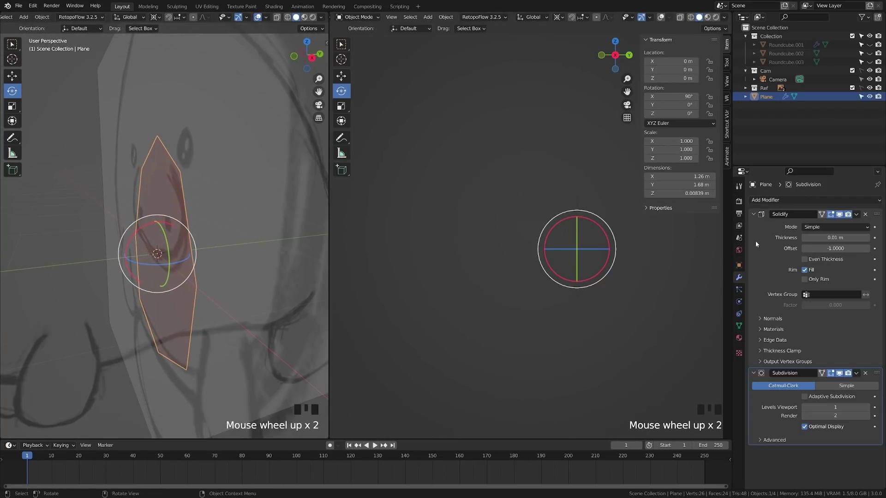
left_click(872, 407)
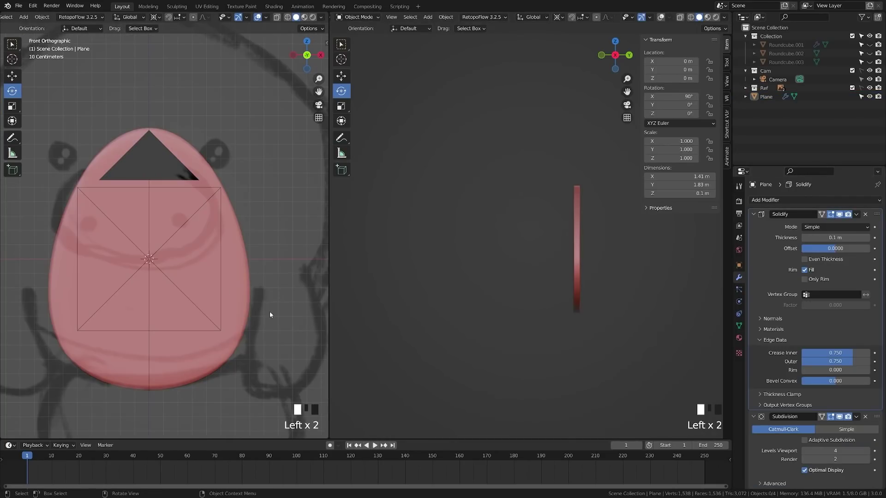
Set the Solidify inner and outer creases to 0.5, select the plane and save the file.
middle_click_drag(270, 312, 213, 318)
left_click(826, 352)
type(".")
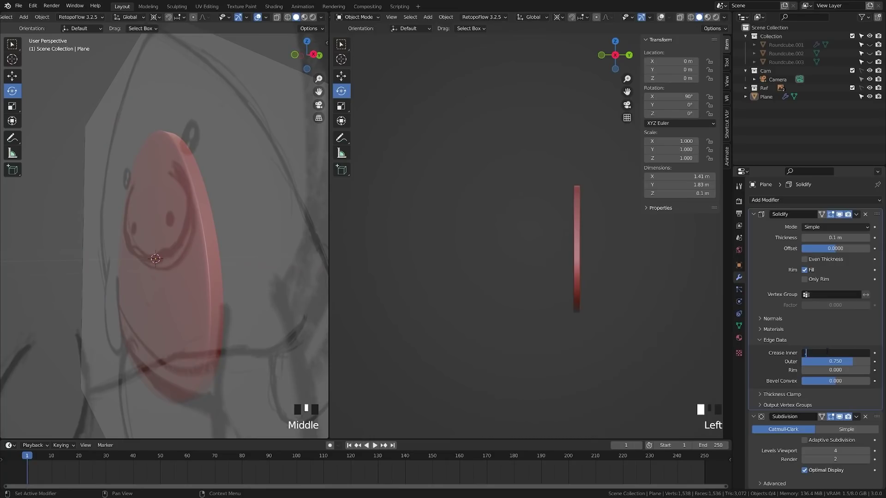
type("5")
key("Tab")
type(".5")
key("Return")
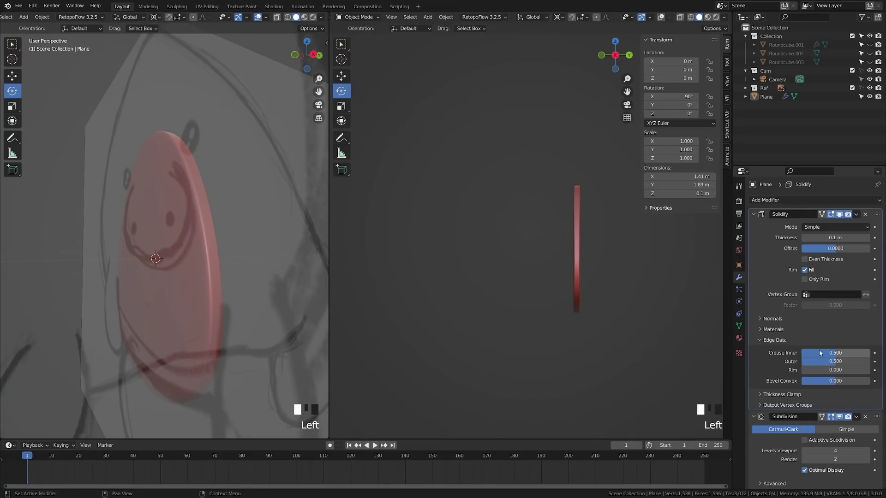
key("a")
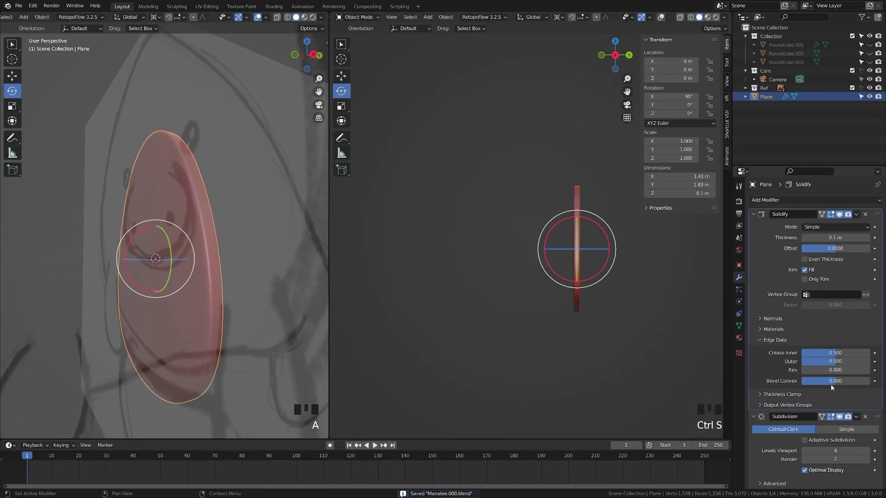
Set the Solidify inner and outer creases to 0.15 and the thickness to 0.25 m.
left_click(830, 353)
type(".15")
key("Tab")
type(".15")
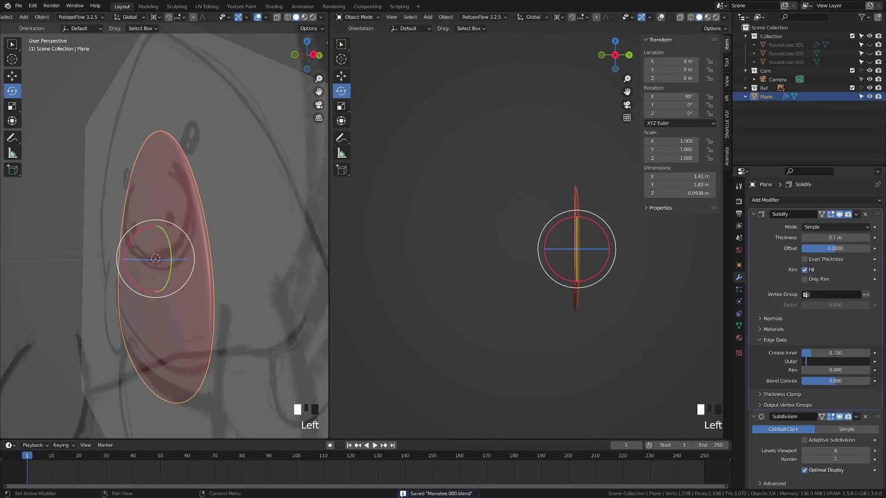
key("Return")
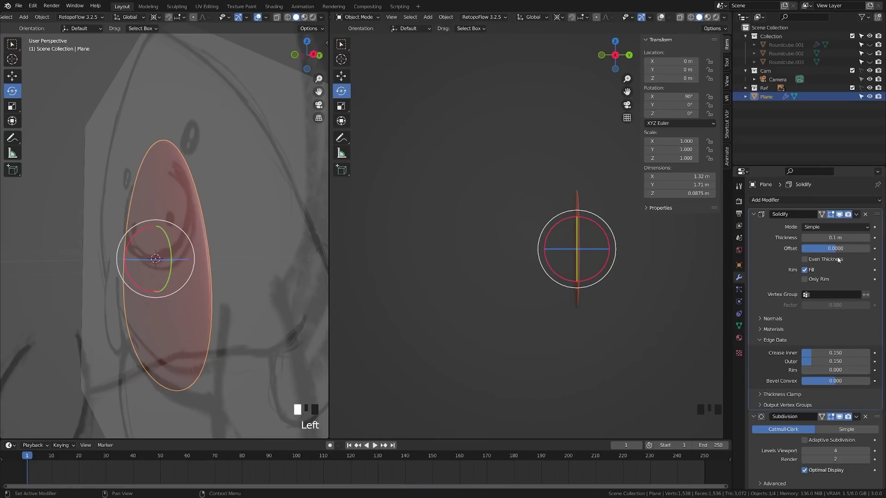
left_click(833, 237)
type(".25")
key("Return")
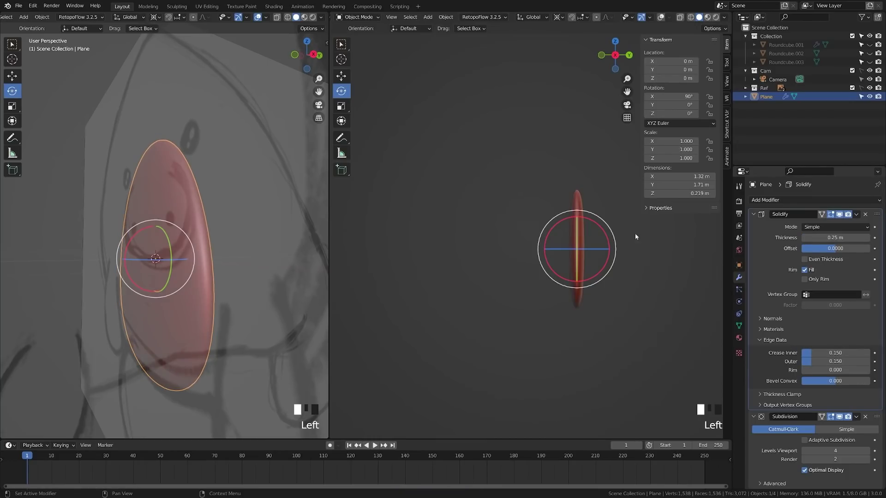
Move the flipper in the front view onto the sketched flipper at about X 0.95 m, Z -0.04 m.
key("a")
middle_click_drag(289, 262, 267, 288)
key("ctrl+5")
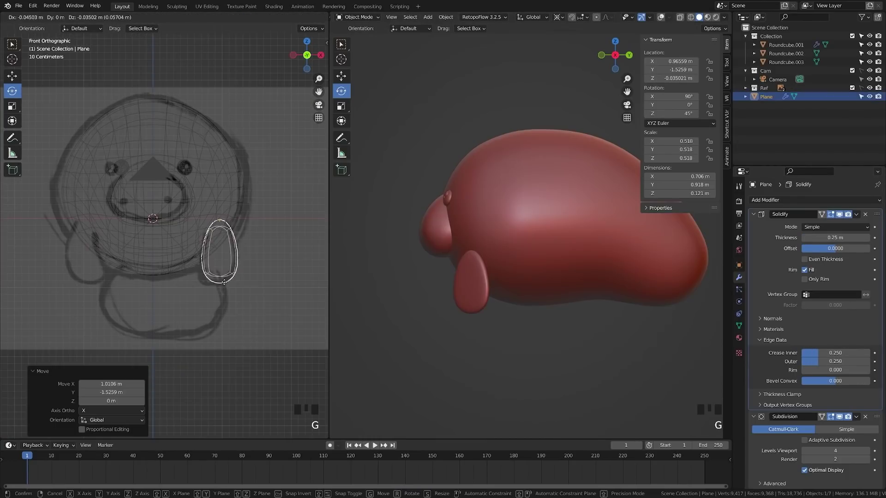
left_click(224, 282)
key("KP_3")
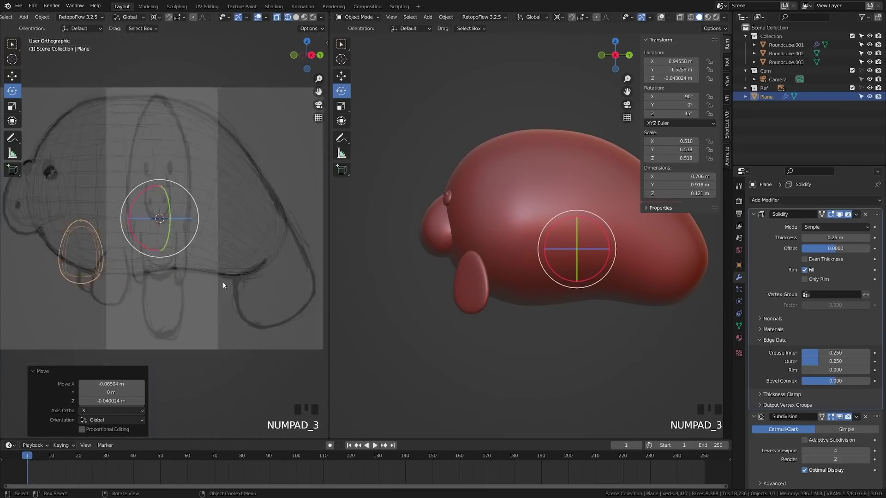
Try to move the flipper about 0.8 m backward along Y in the side view.
key("g")
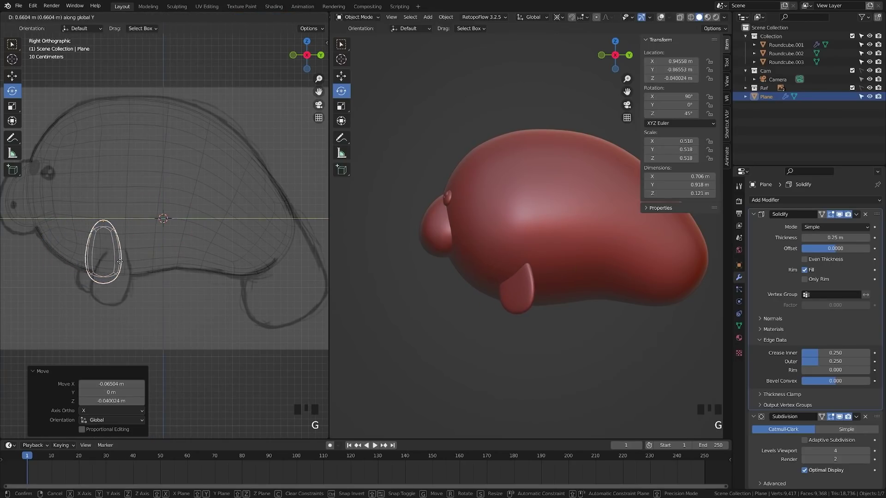
left_click(127, 266)
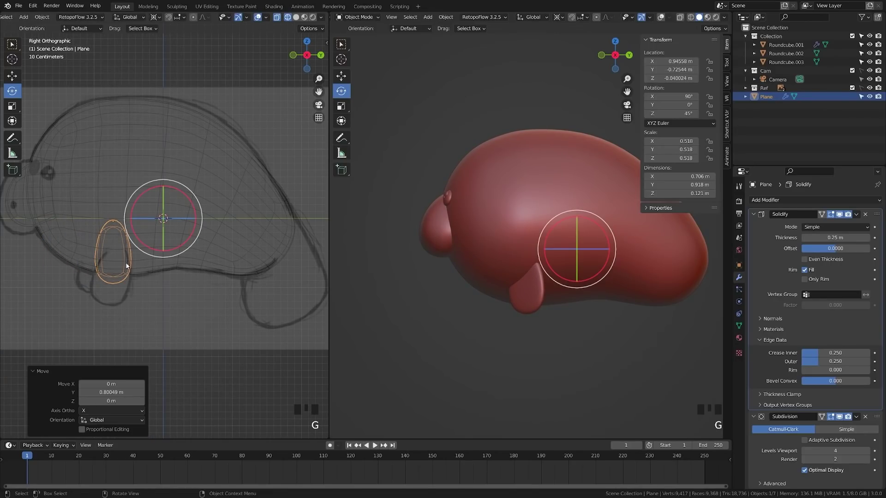
key("g")
right_click(123, 289)
key("ctrl+z")
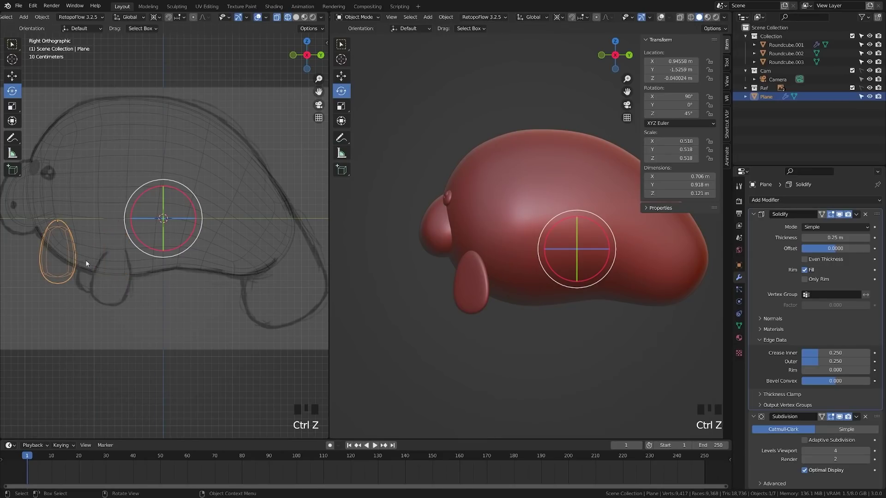
Move the flipper down to about Z -0.19 m in the side view and outside the body to about X 1.2 m, Y -1.3 m in the top view.
key("g")
left_click(119, 273)
key("KP_7")
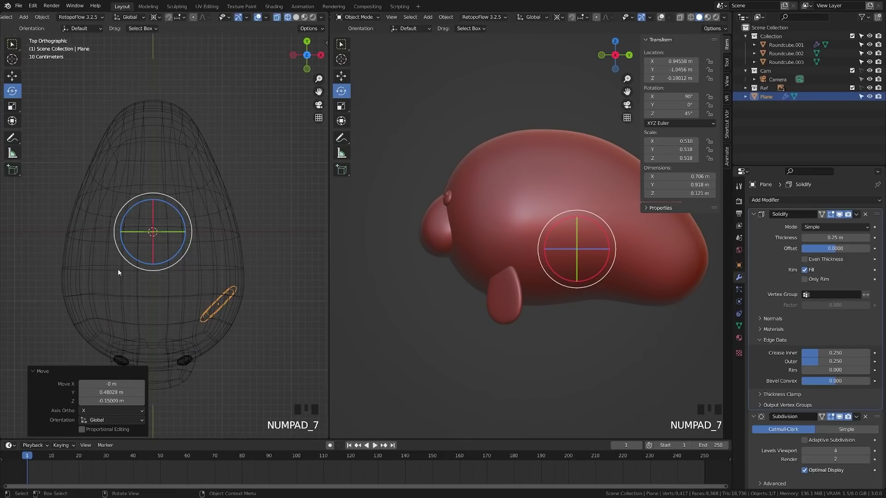
key("g")
left_click(244, 329)
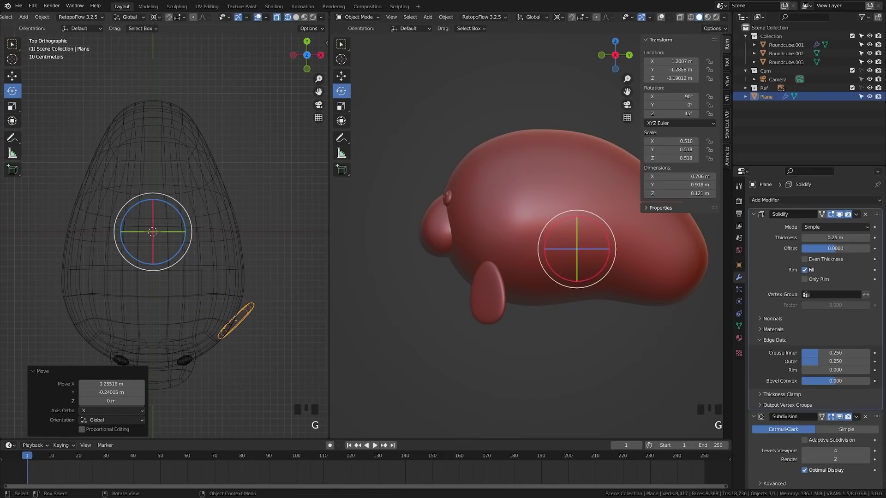
Rotate the flipper to about 57.9° around Z against the side of the body and save the file.
key("r")
right_click(254, 318)
key("KP_1")
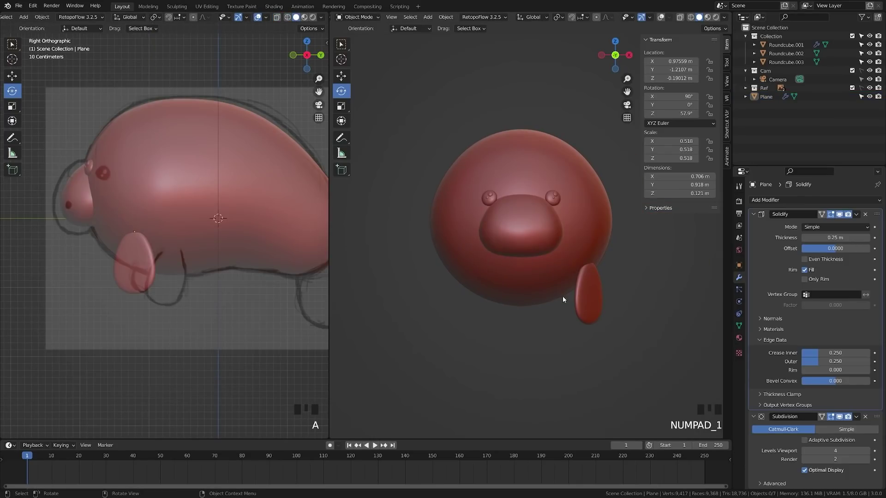
key("ctrl+s")
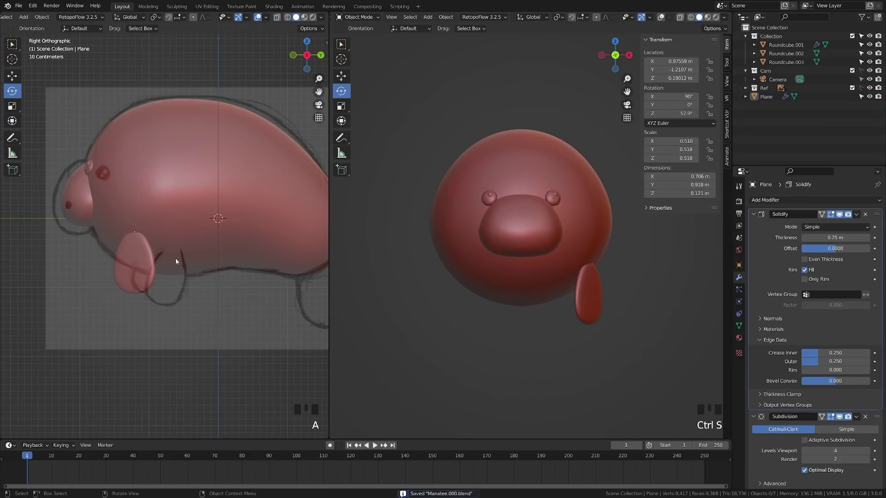
Add a Mirror modifier on the X axis to the flipper, with the body Roundcube.001 as the mirror object.
key("KP_1")
left_click(241, 267)
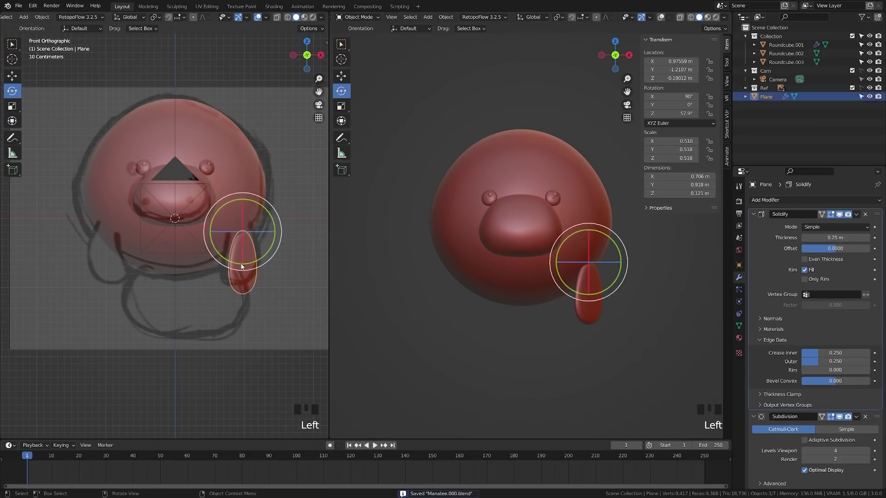
key("ctrl+a")
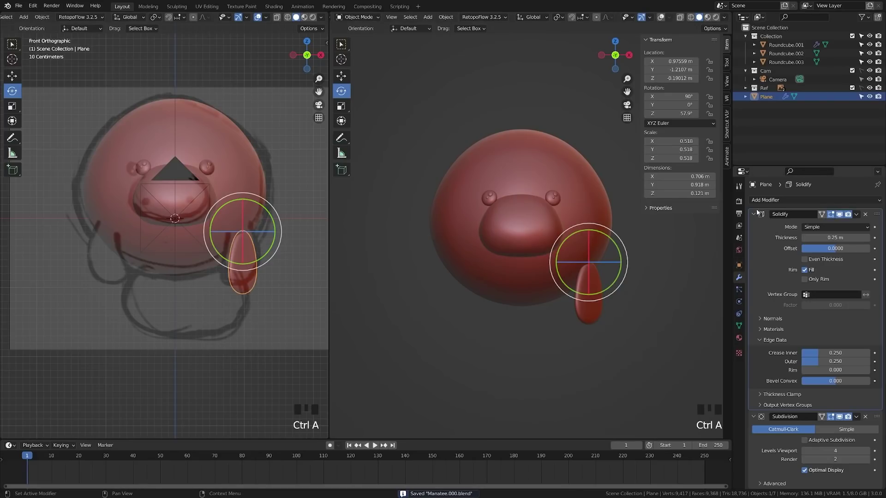
left_click(753, 214)
left_click(754, 225)
left_click(786, 200)
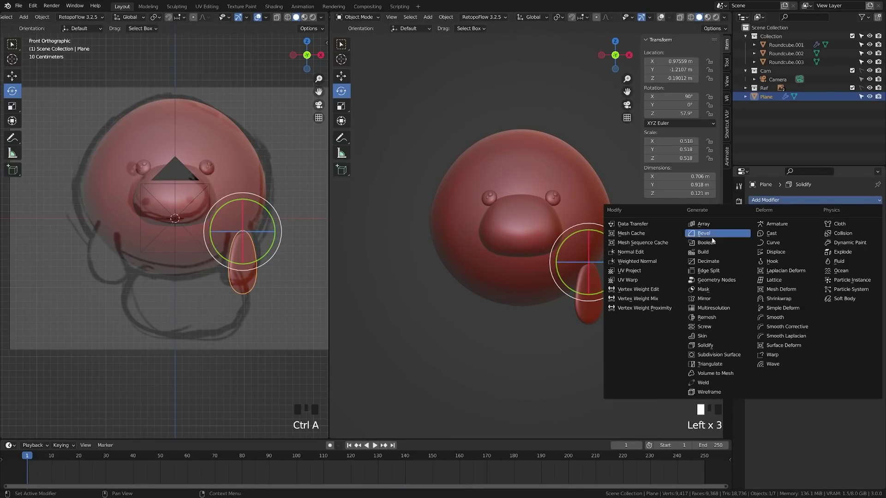
left_click(705, 297)
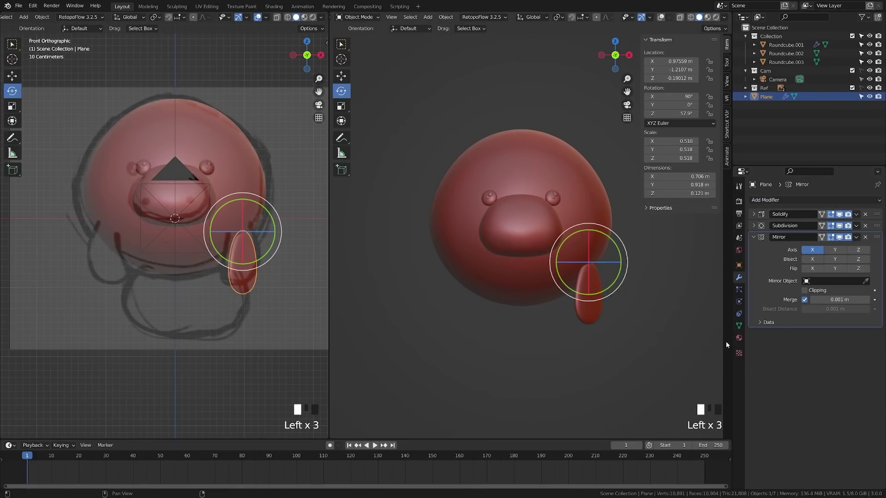
left_click(865, 281)
left_click(217, 146)
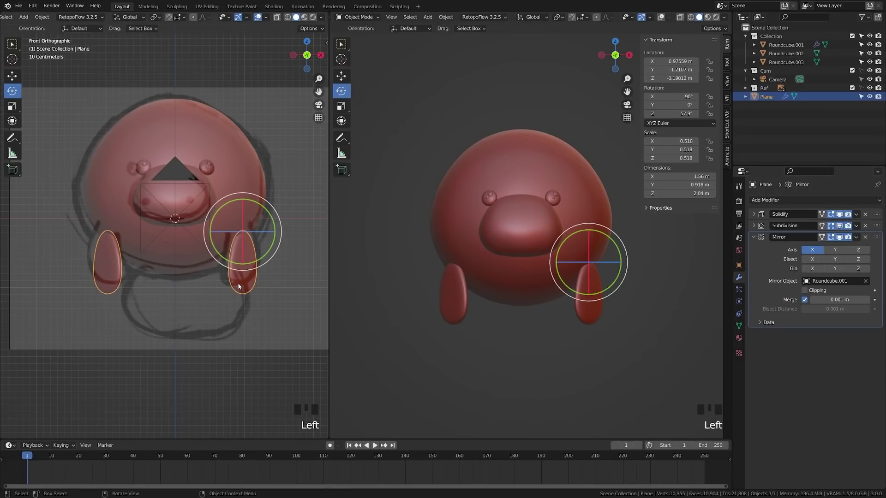
key("r")
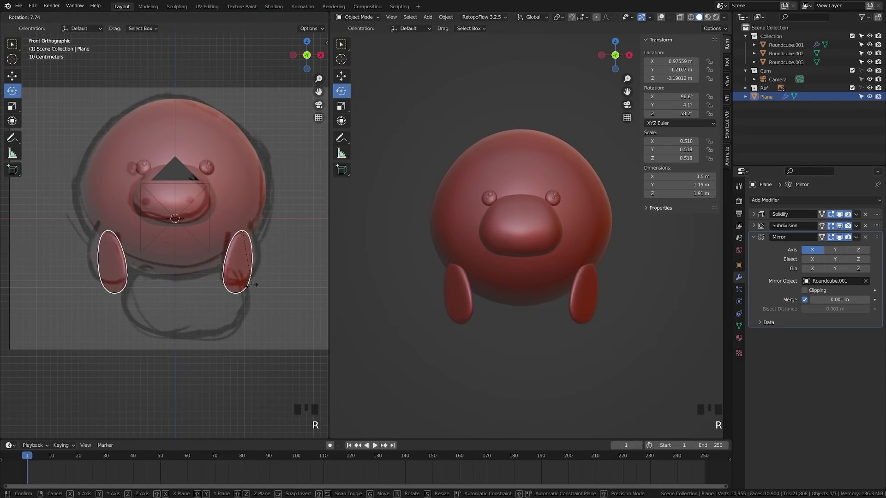
right_click(285, 263)
Duplicate the flipper to about X 0.41 m, Z -0.94 m below the body and remove the copy's Mirror modifier.
key("shift+d")
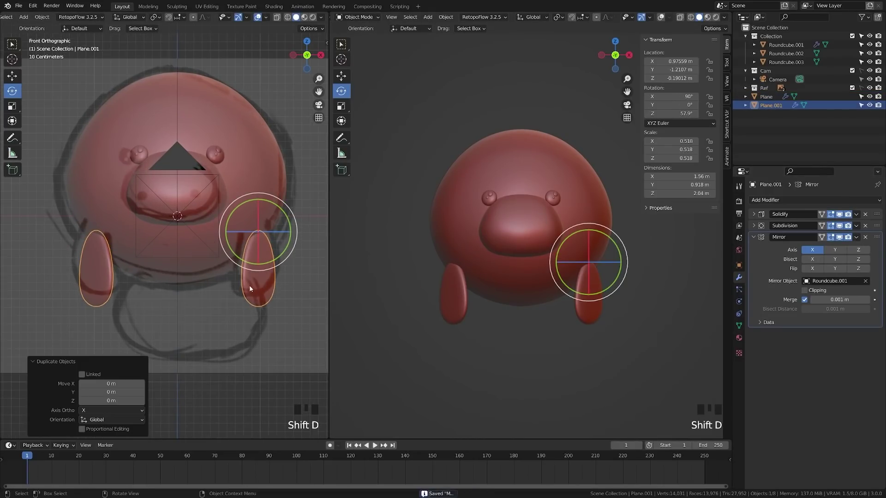
key("g")
left_click(846, 291)
left_click(864, 238)
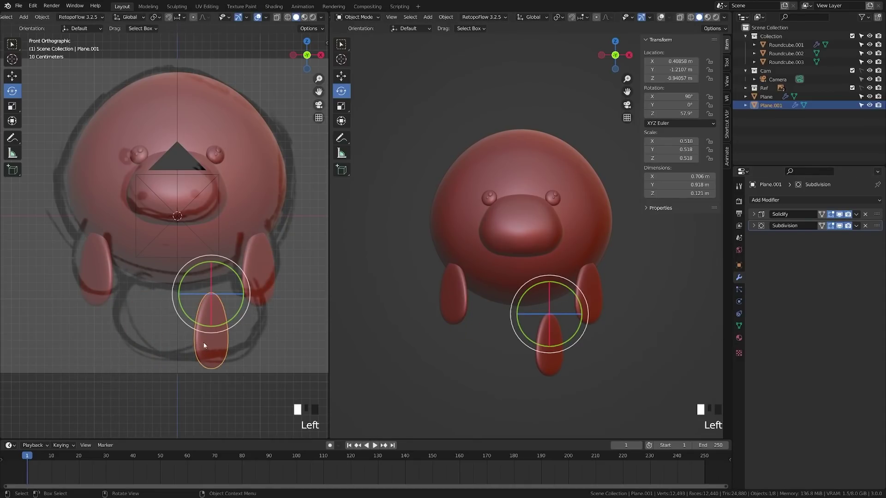
Clear the duplicated flipper's rotation, save the file and rotate the copy 90° about X.
key("alt+r")
key("ctrl+s")
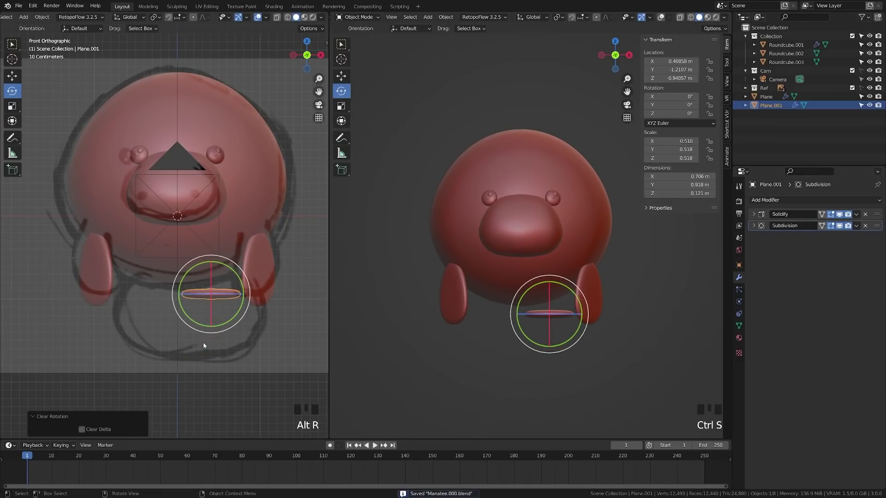
type("rx90")
key("Return")
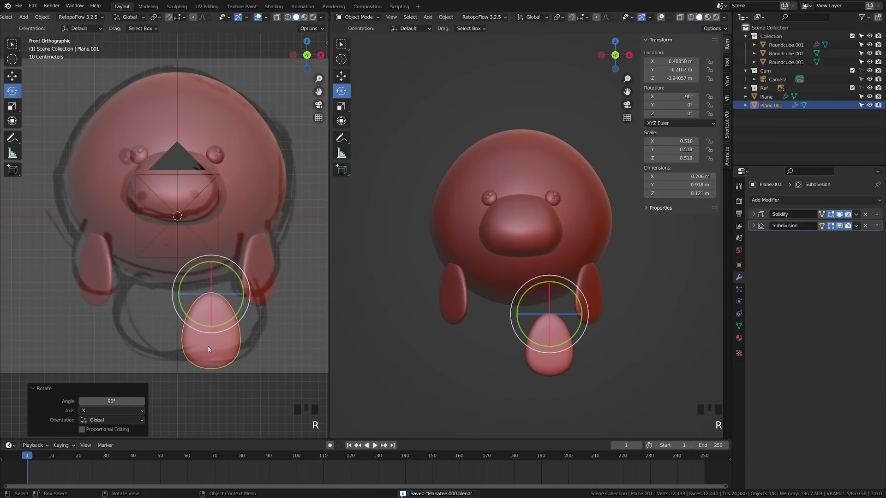
key("Tab")
key("Tab")
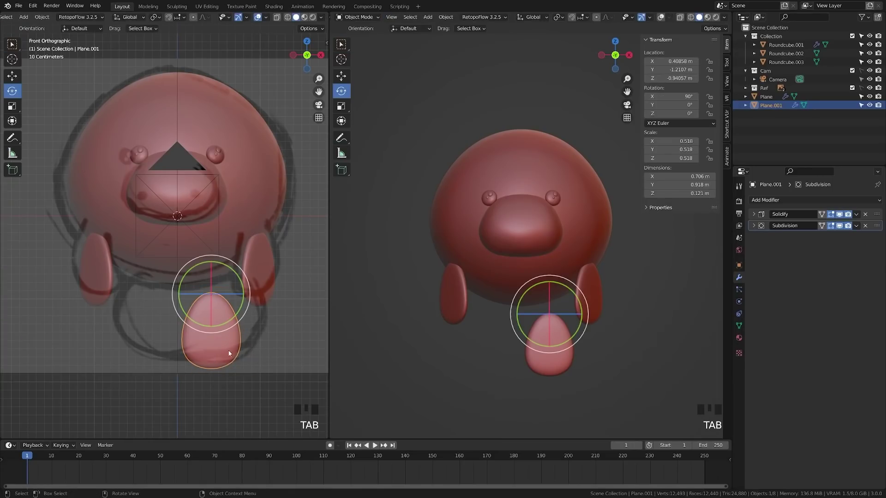
Move the duplicate near the body's centre line at about X 0.07 m, Z -0.66 m and back to the tail at about Y 1.68 m.
key("g")
left_click(216, 330)
key("KP_3")
middle_click_drag(216, 329, 92, 328, "shift")
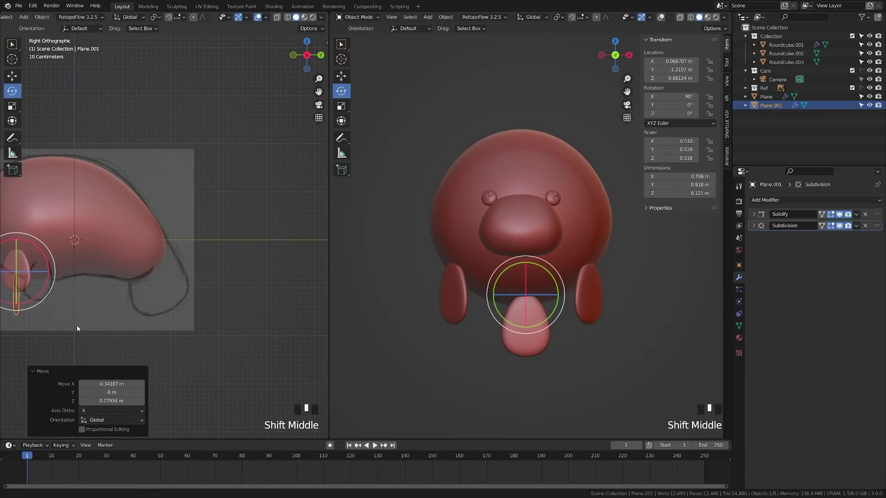
key("g")
left_click(211, 309)
Raise the tail piece about 0.17 m along Z so it overlaps the rear of the body.
key("g")
middle_click(197, 327)
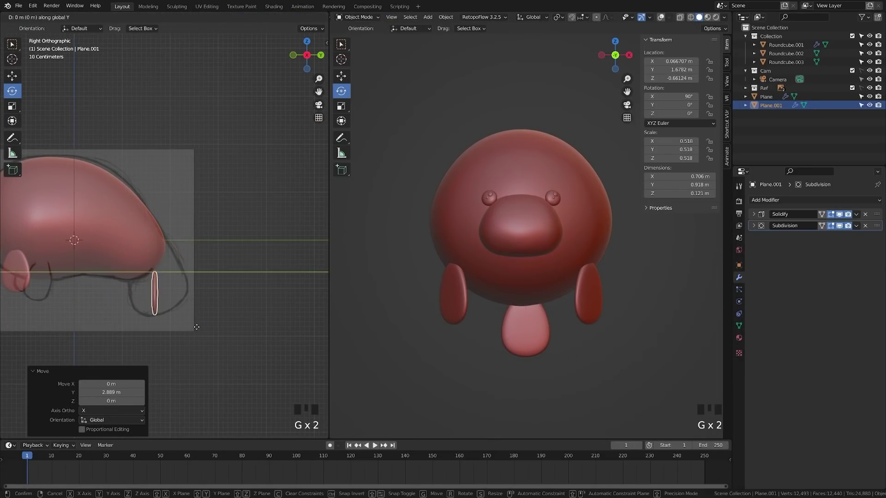
right_click(197, 318)
key("g")
middle_click(184, 332)
right_click(184, 328)
key("g")
middle_click(183, 330)
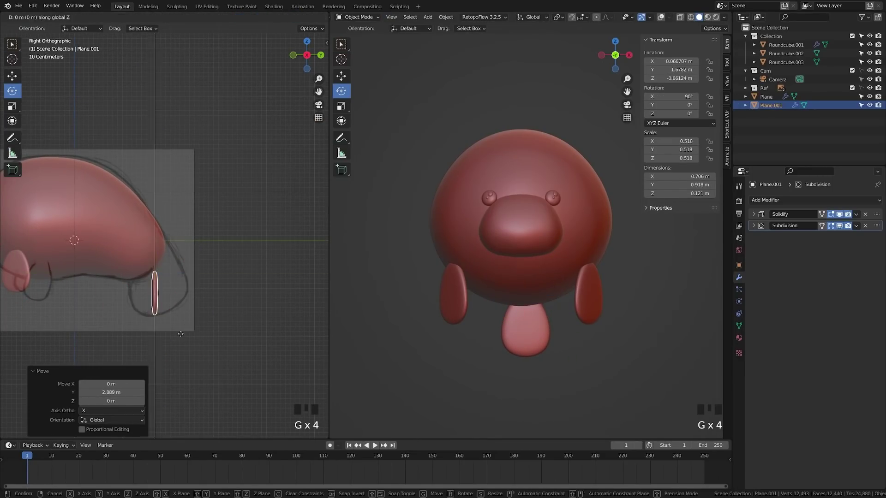
left_click(182, 325)
Select the tail plane's whole mesh in wireframe Edit Mode and widen it along X to about 1.78 m.
key("KP_1")
scroll(182, 326, "up", 4)
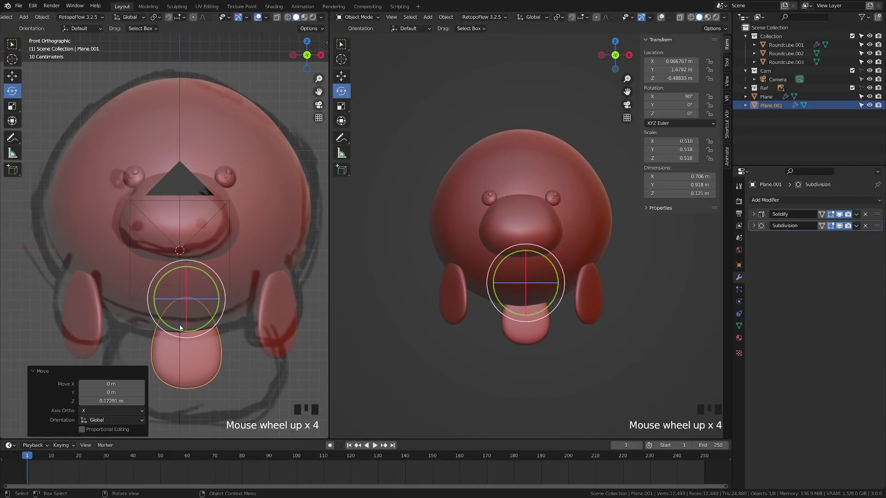
key("Tab")
middle_click_drag(181, 326, 159, 274, "shift")
key("z")
left_click(172, 258)
left_click_drag(98, 216, 231, 341)
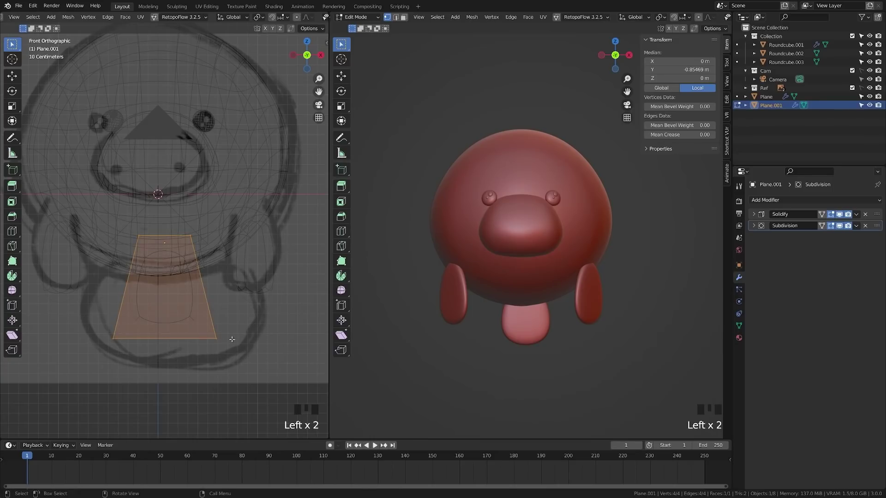
key("s")
middle_click(261, 341)
left_click(45, 354)
Move the tail plane's lower edge down about 0.43 m along Z.
key("a")
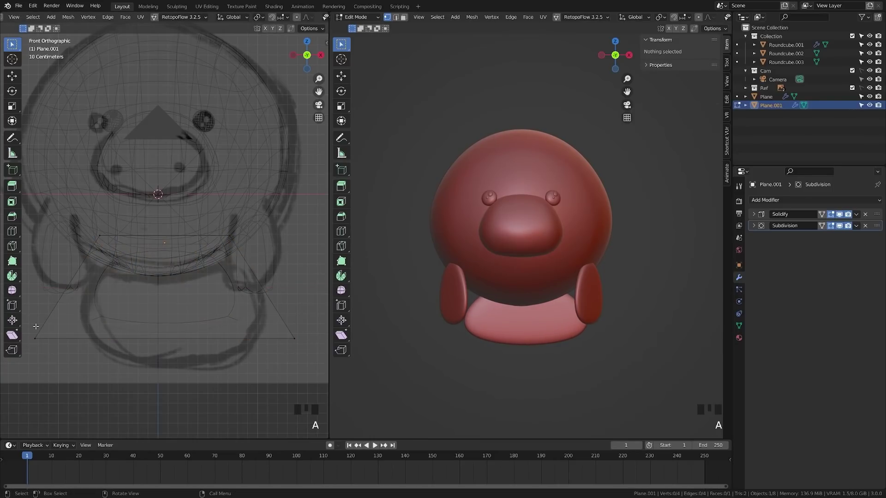
left_click_drag(30, 323, 298, 383)
key("g")
middle_click(275, 387)
left_click(279, 401)
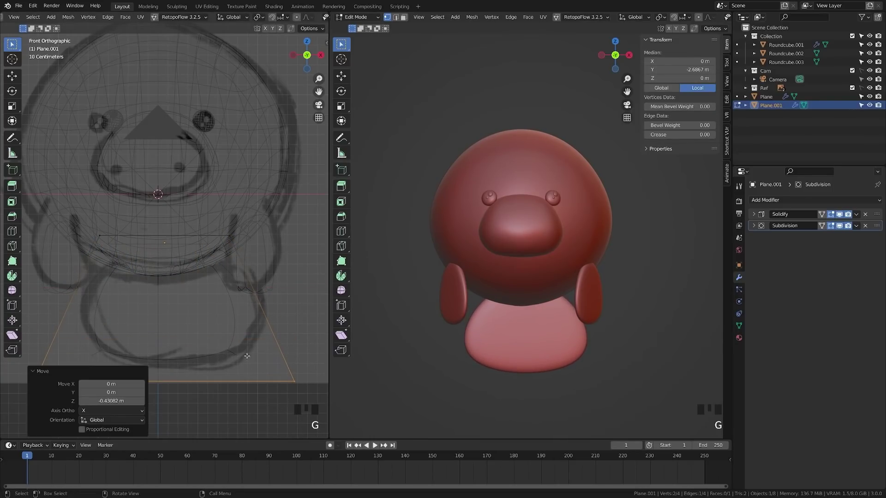
Return to Object Mode, show the side view in solid shading and save the file.
key("Tab")
key("KP_3")
left_click(158, 342)
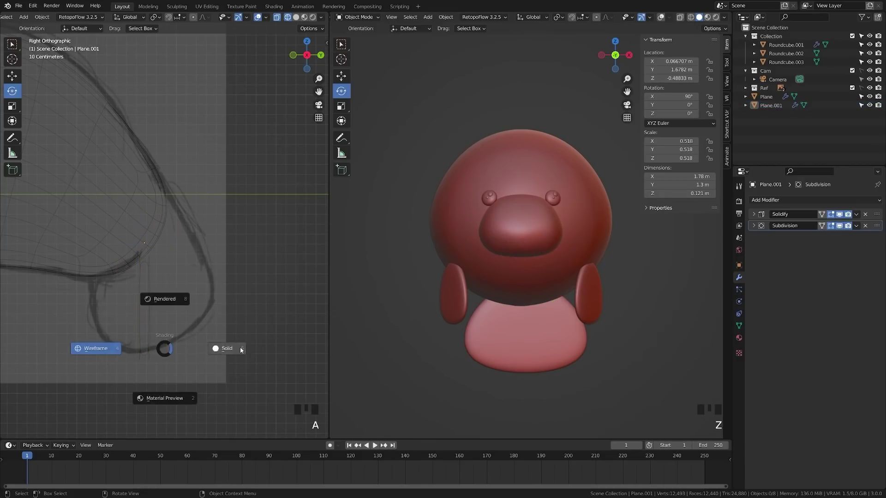
scroll(157, 257, "down", 5)
key("ctrl+s")
Apply the Solidify modifier on the tail plane in Object Mode.
left_click(156, 256)
key("Tab")
scroll(157, 256, "up", 4)
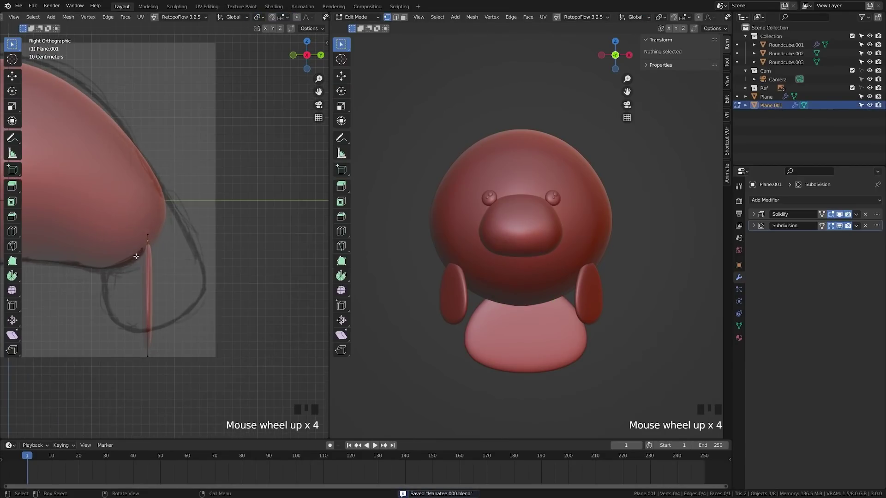
key("Tab")
left_click(856, 214)
left_click(848, 220)
Widen the upper end of the tail mesh along Y in Edit Mode, and return to Object Mode.
key("Tab")
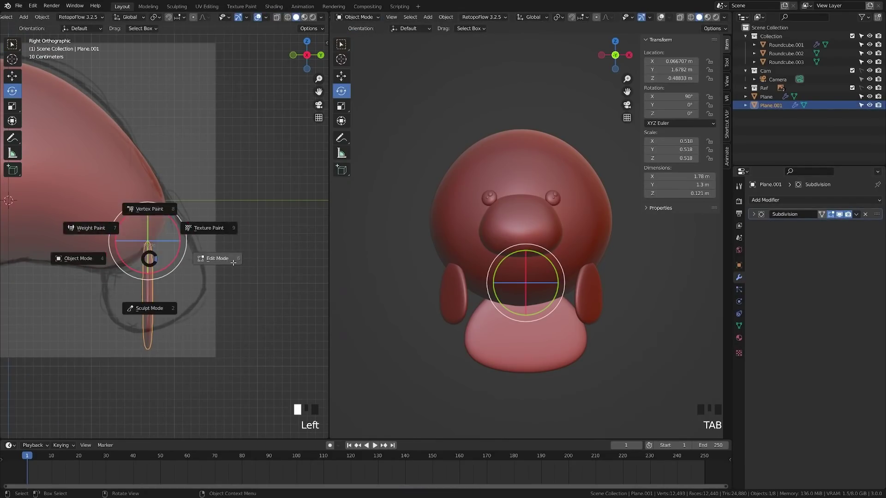
key("s")
right_click(198, 256)
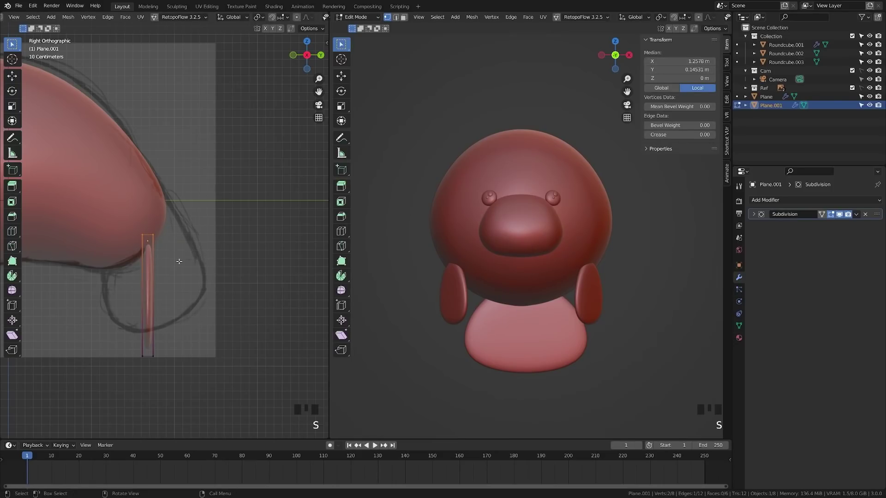
key("s")
key("y")
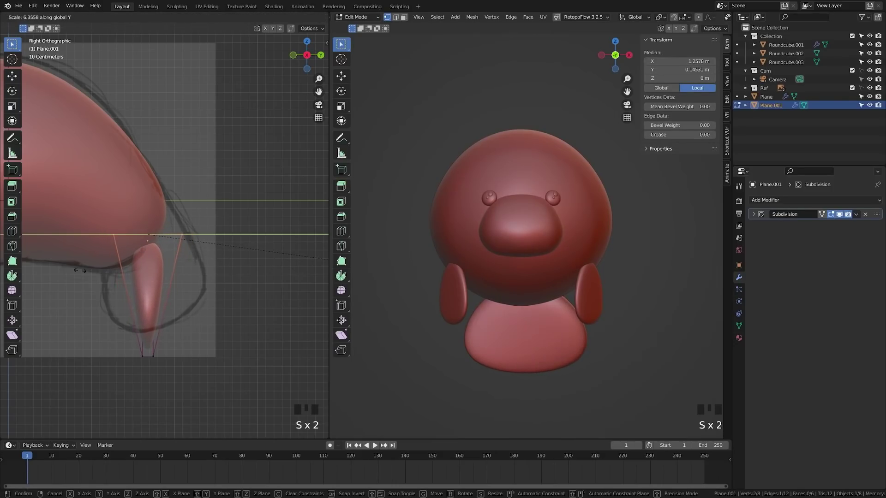
left_click(289, 226)
key("Tab")
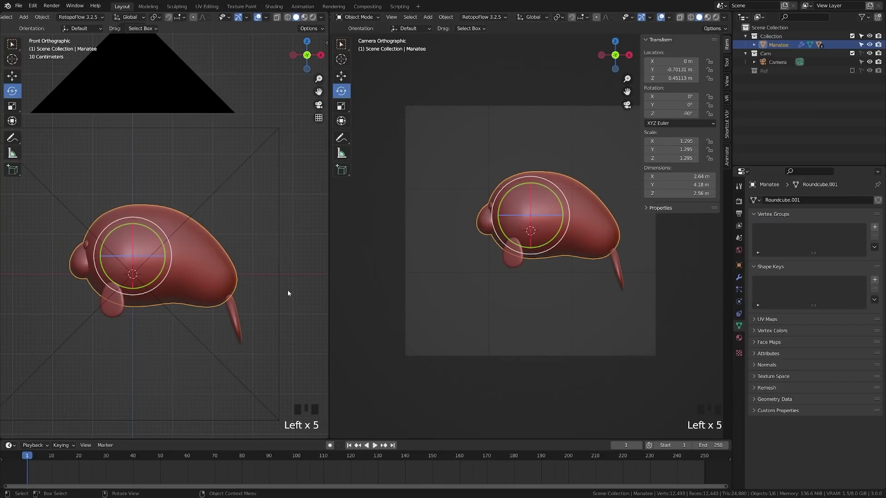
Scale the whole manatee down uniformly to 0.672 of its size.
key("s")
left_click(234, 286)
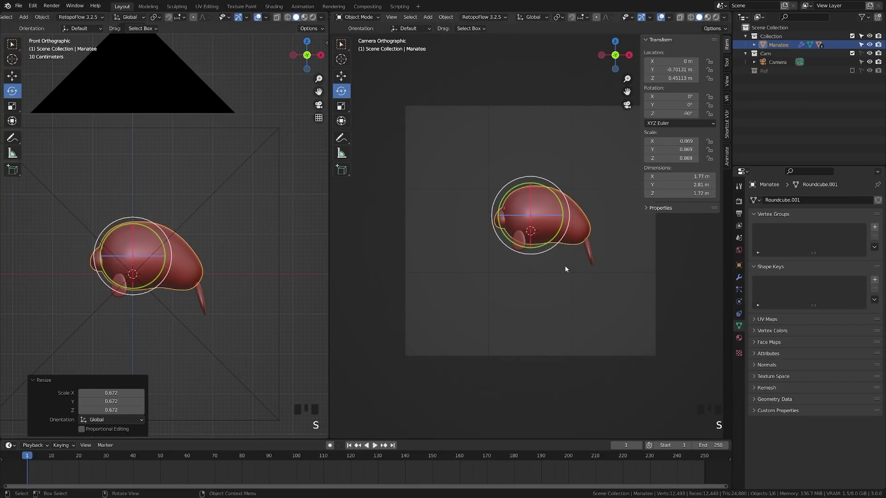
Try moving the manatee about 1.16 m along X and 0.74 m along Z with a 45° rotation, and undo both changes.
key("g")
left_click(589, 236)
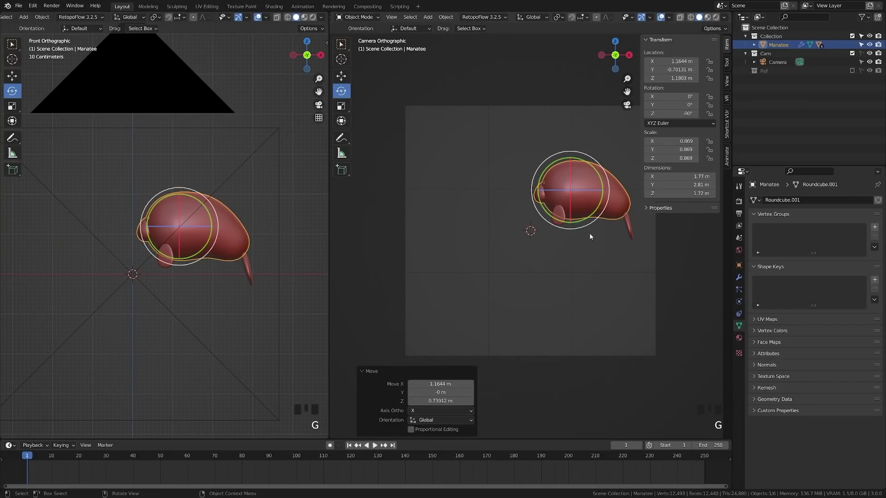
type("r45")
left_click(590, 237)
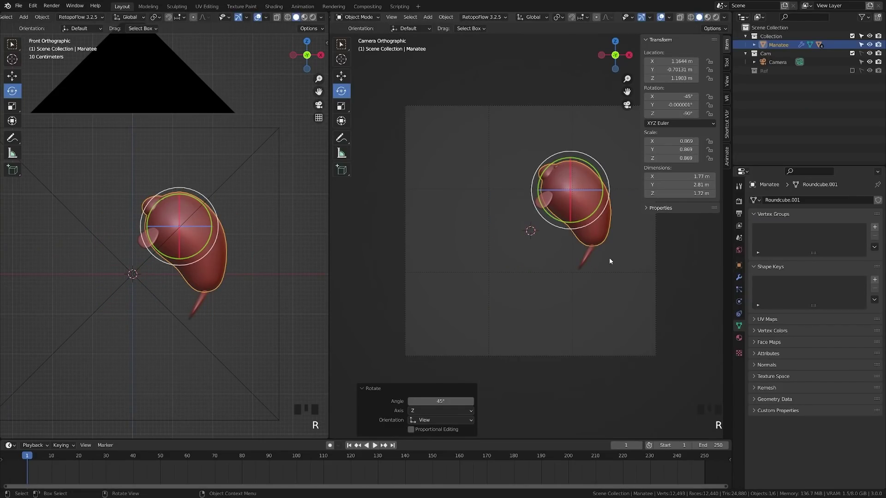
key("ctrl+z")
key("ctrl+z")
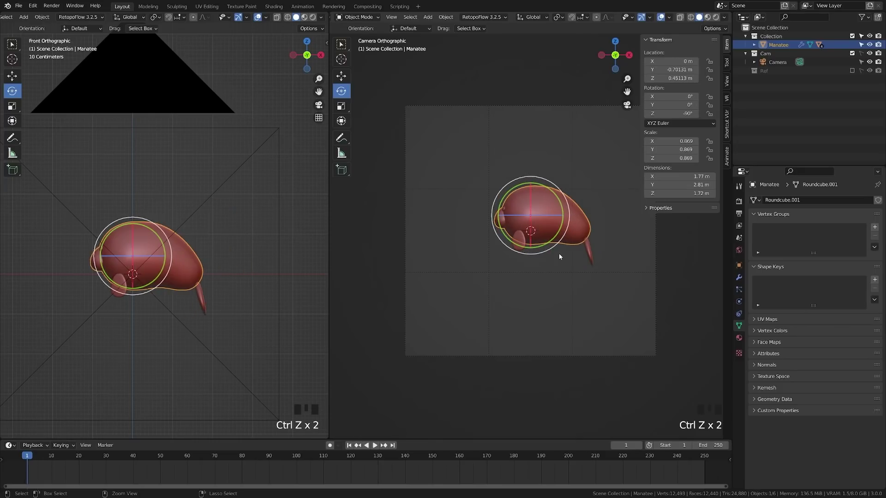
Save the file and move the manatee up about 2.18 m along Z to the top of the circle guide.
key("ctrl+s")
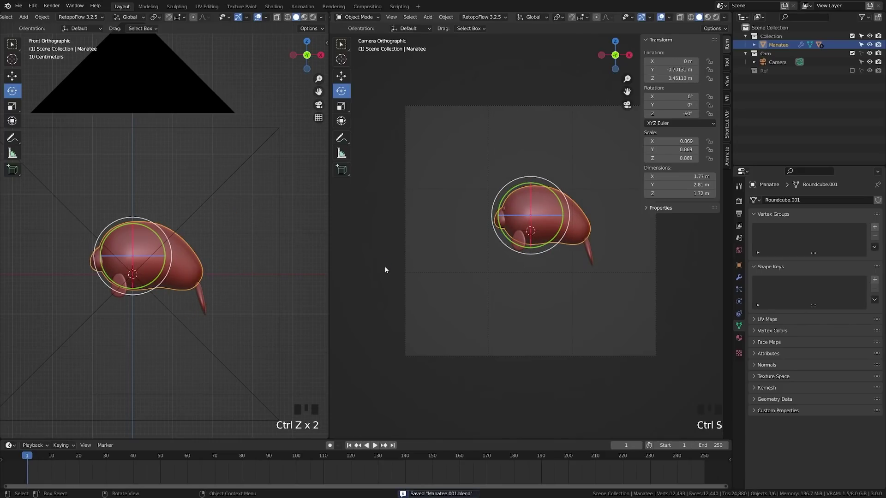
key("g")
key("g")
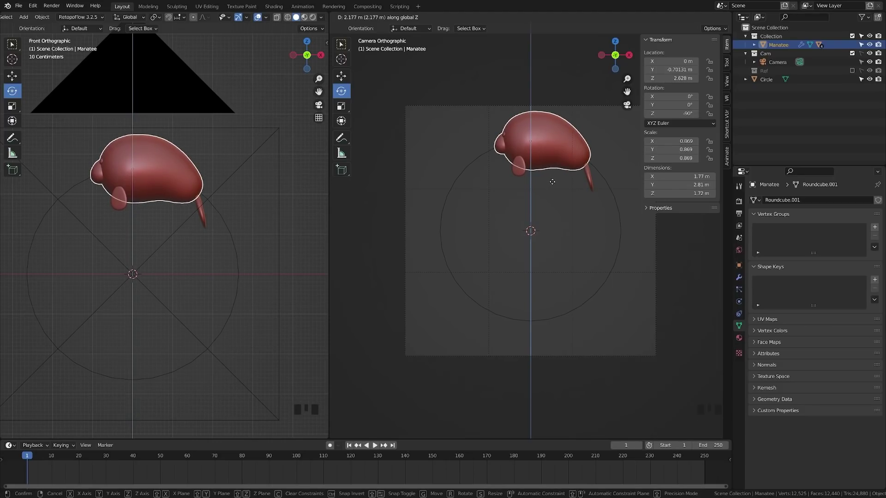
left_click(552, 182)
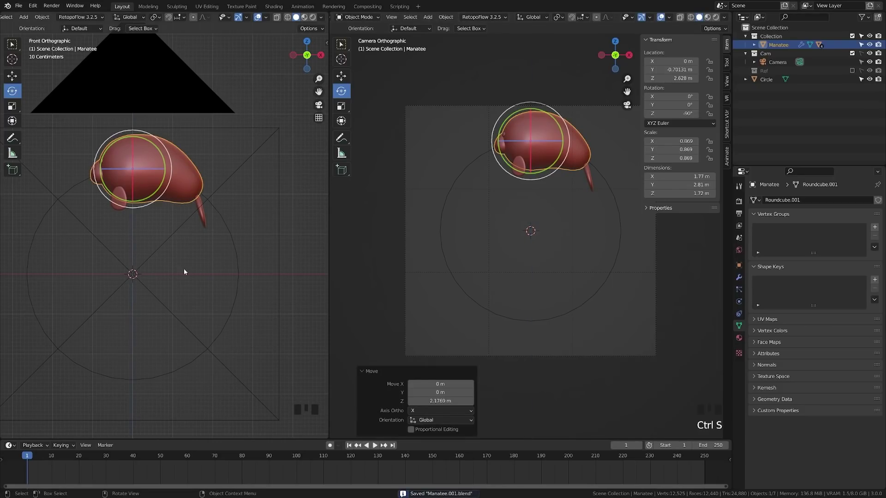
Add a Plain Axes empty named Man-Ctrl.000 at the circle's centre.
key("shift+a")
mouse_move(179, 272)
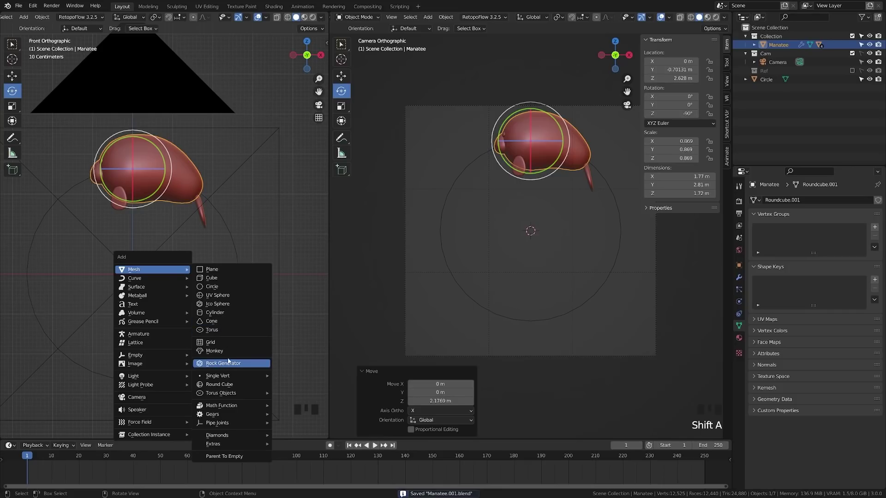
mouse_move(235, 376)
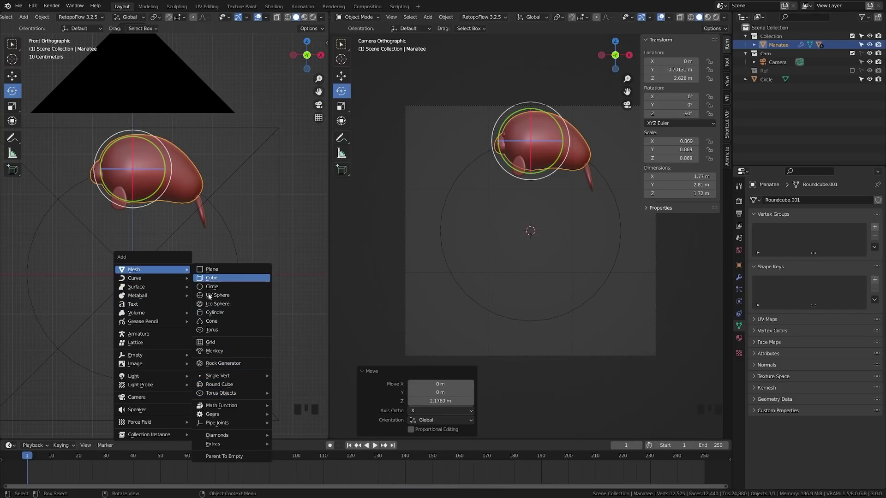
mouse_move(171, 356)
left_click(214, 359)
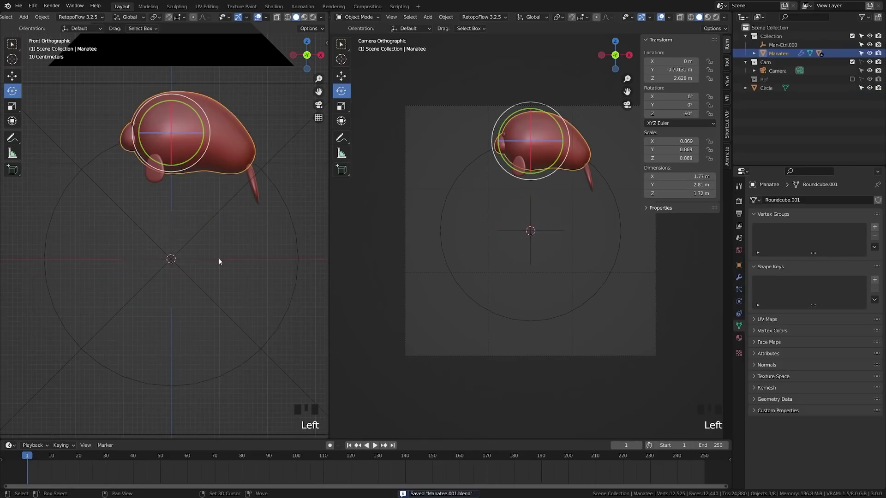
Parent the manatee to the Man-Ctrl.000 empty with Object (Keep Transform) and save the file.
left_click(218, 260, "shift")
key("ctrl+p")
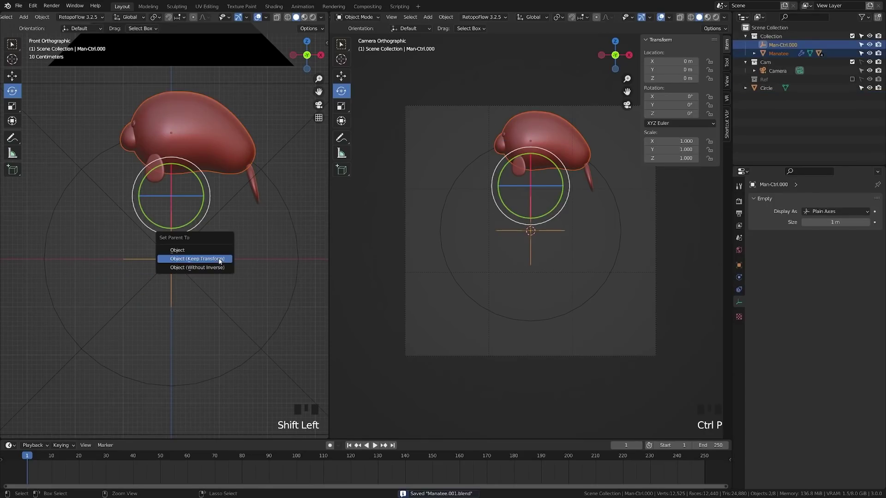
left_click(219, 260)
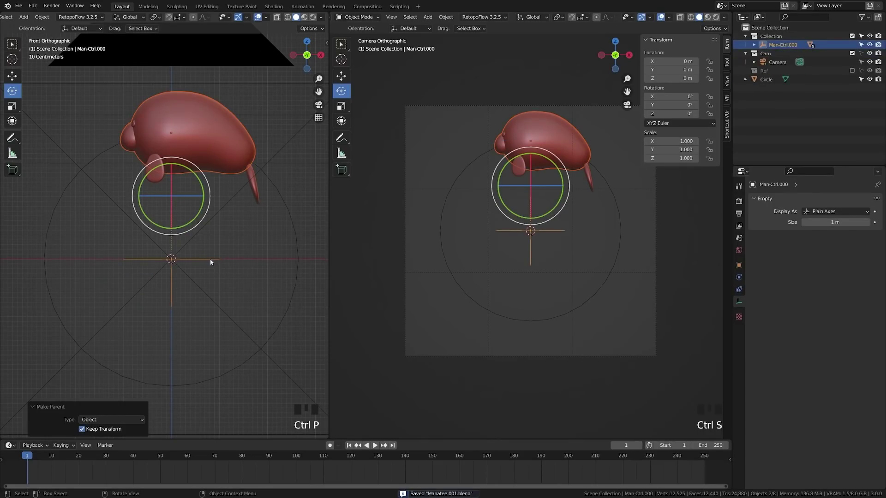
key("r")
key("ctrl+s")
Select the Man-Ctrl.000 empty and move its final Y rotation keyframe to frame 240.
left_click(194, 298)
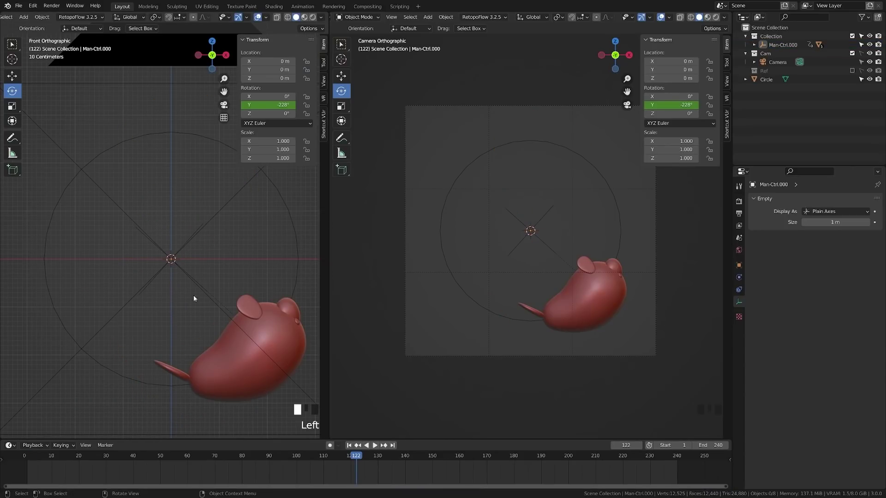
left_click(166, 278)
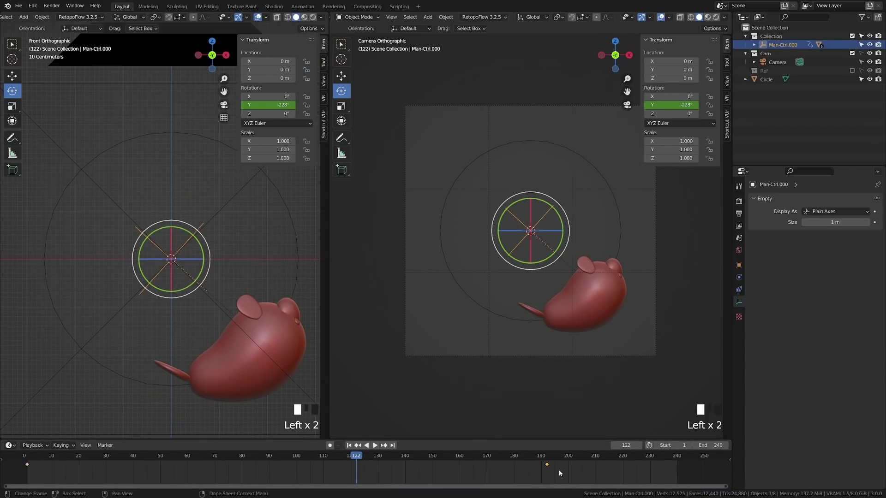
key("g")
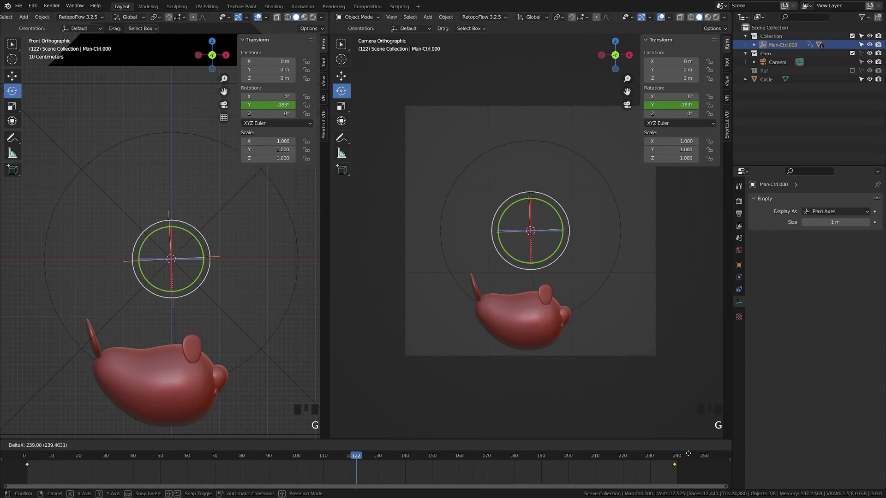
left_click(690, 456)
Play the animation from near its end to check how the manatee's circling loops.
left_click(603, 456)
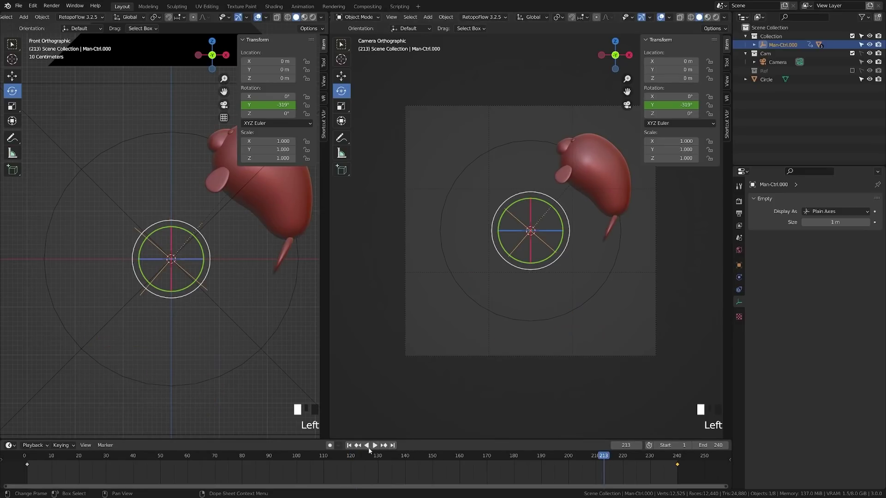
left_click(375, 445)
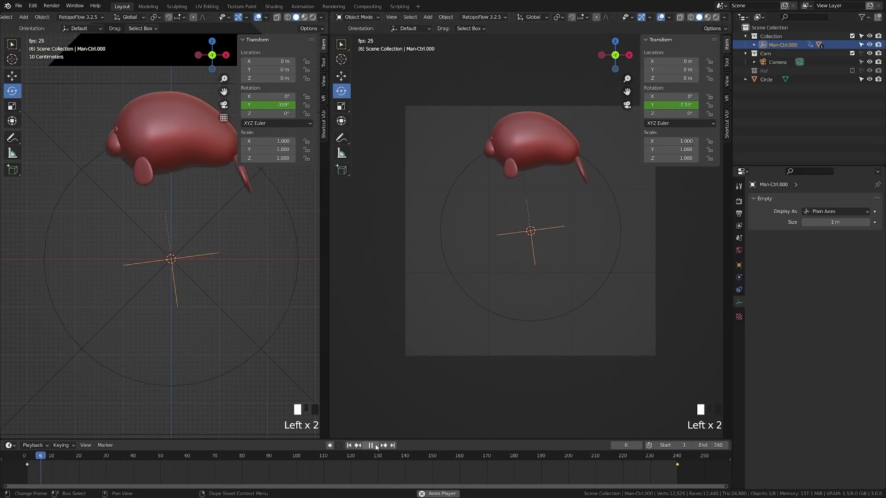
left_click(371, 445)
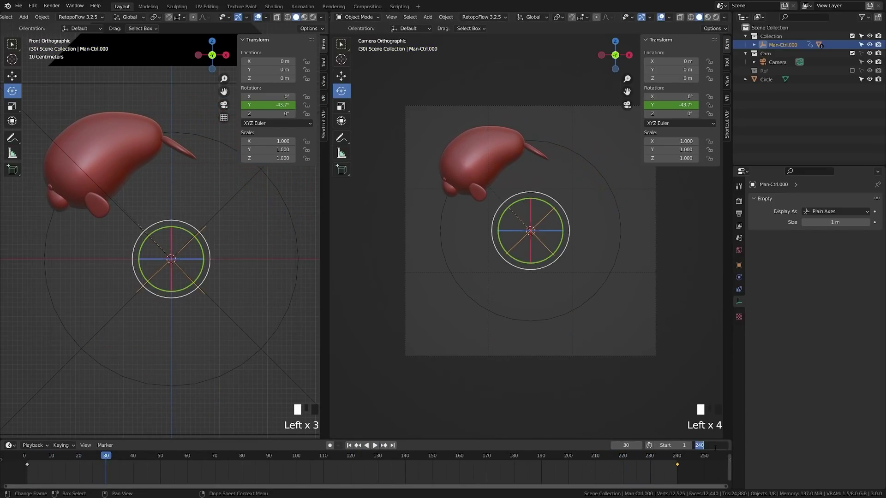
Save the file with the animation's end frame set to 239 and replay the loop from about frame 227.
key("ctrl+s")
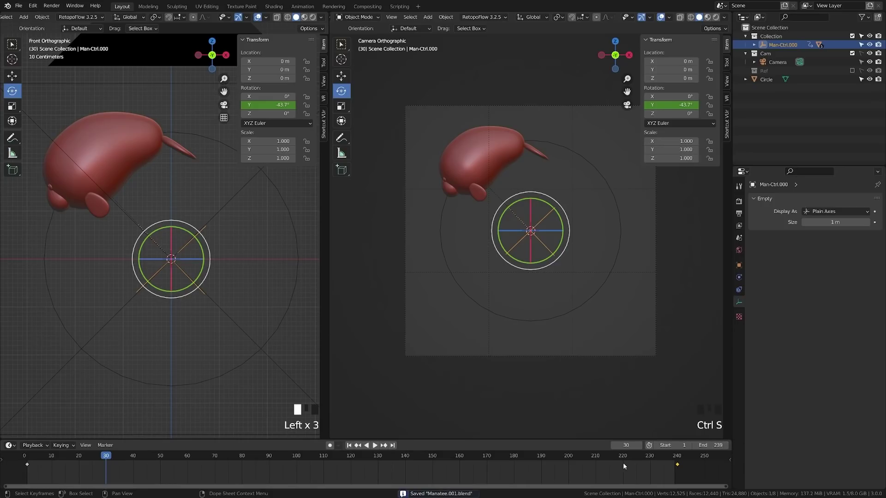
left_click(642, 459)
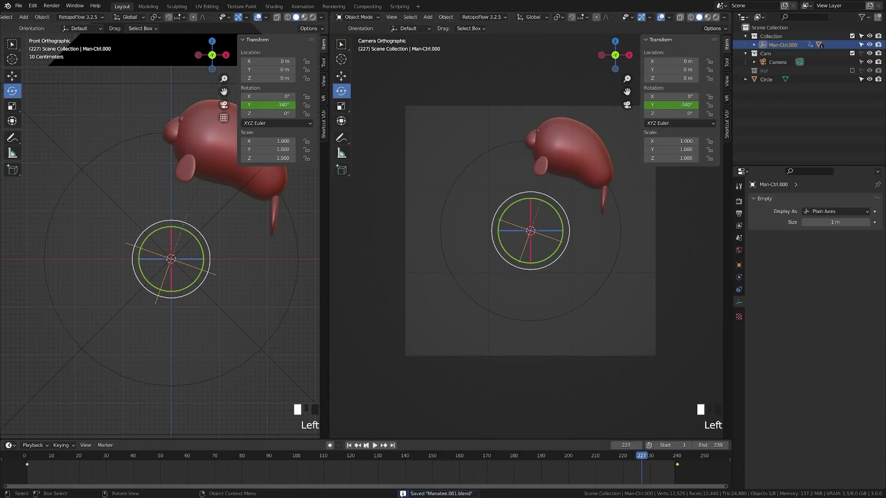
left_click(376, 445)
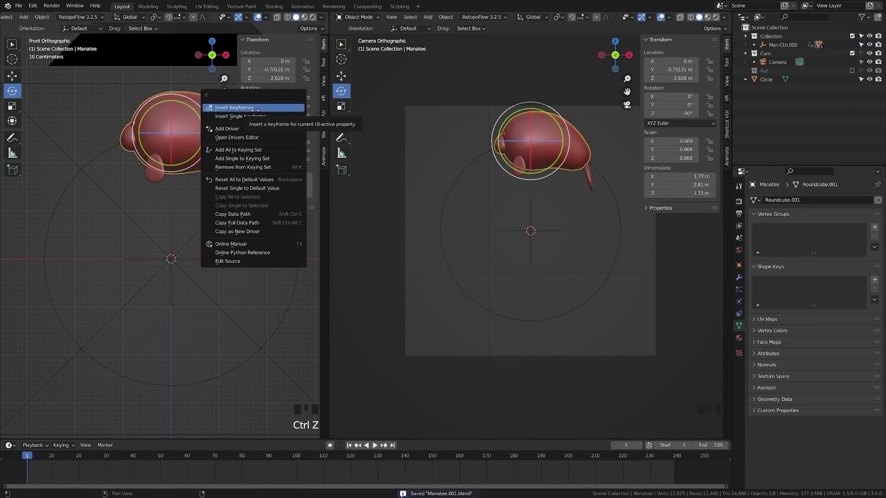
Keyframe the manatee's Y rotation at 0° on frame 1 and turn on auto keying.
left_click(255, 110)
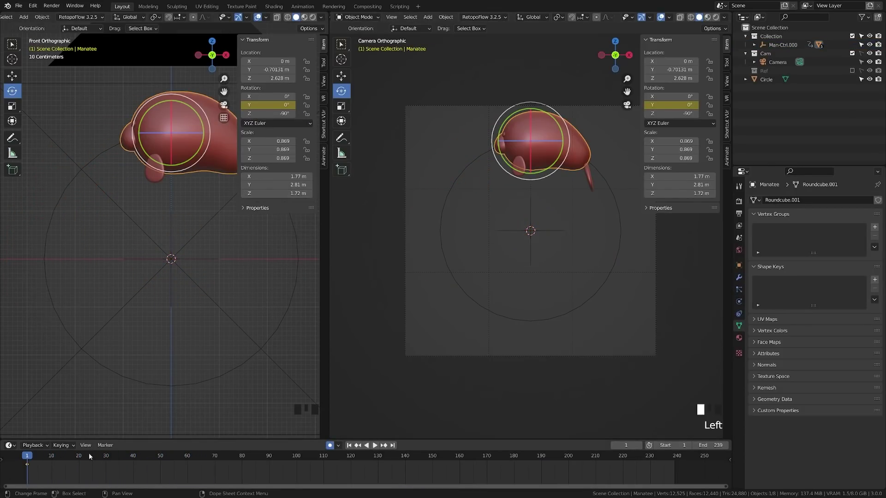
left_click(61, 445)
left_click(60, 398)
left_click(338, 446)
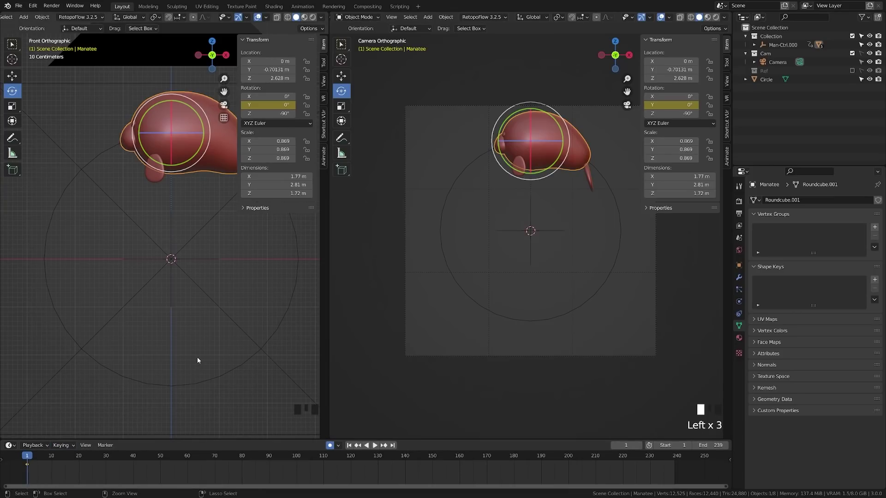
Set the manatee's Y rotation to -360° at frame 239 and store it as a single keyframe.
left_click(393, 445)
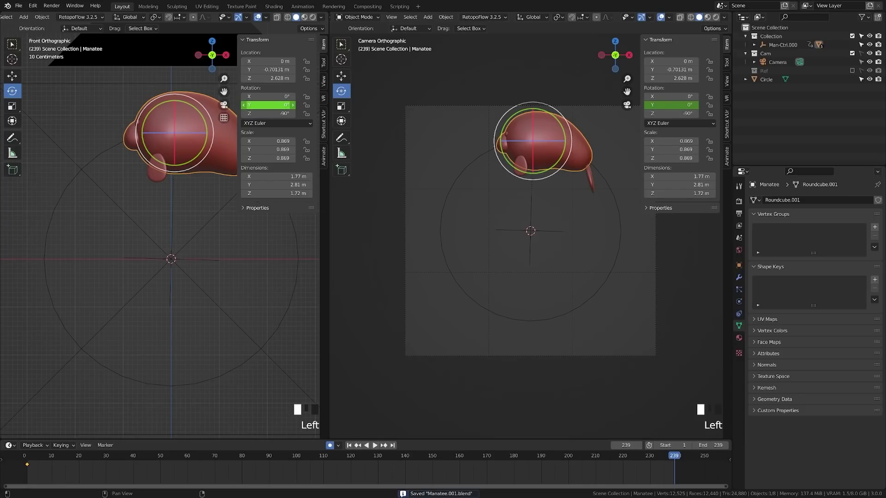
key("ctrl+z")
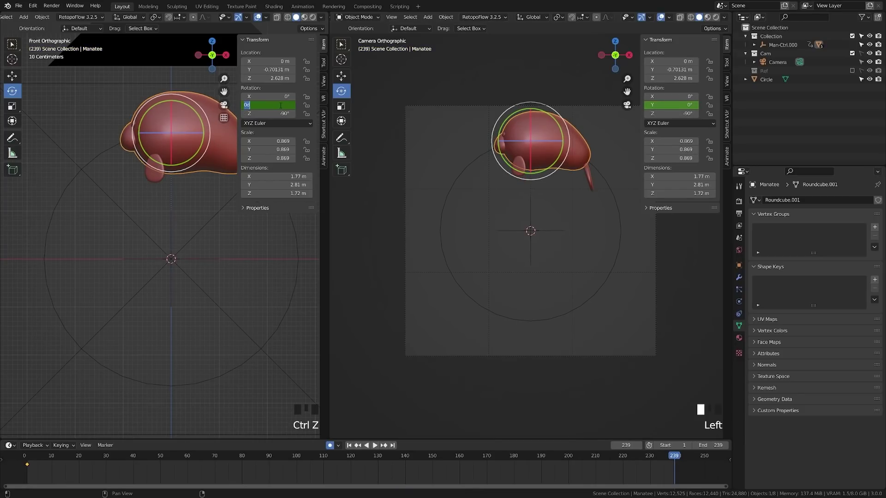
right_click(280, 105)
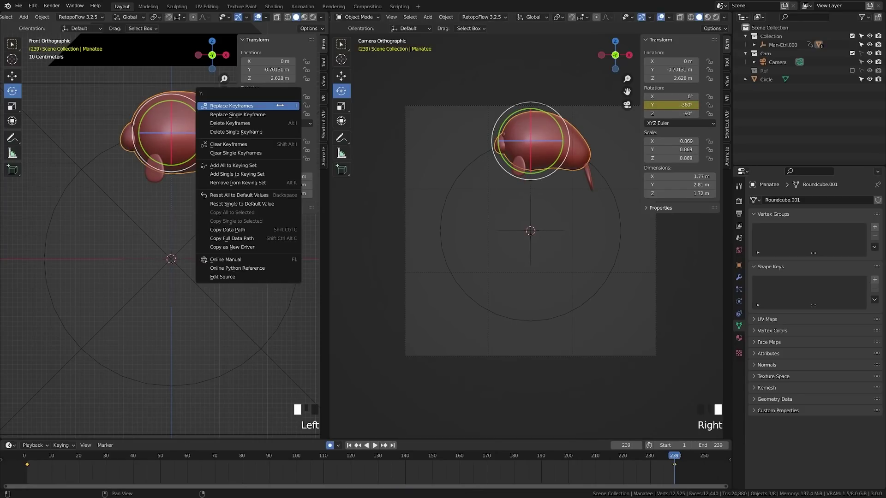
left_click(275, 114)
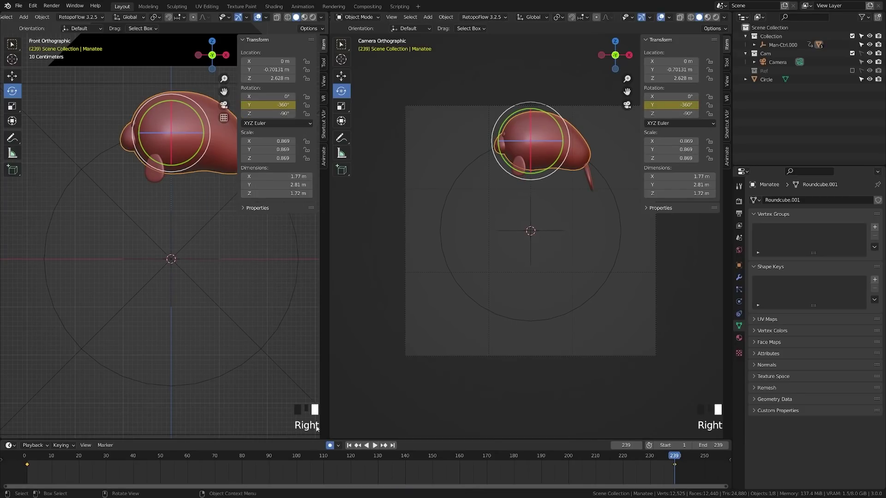
Play and scrub the animation from frame 1 to examine the manatee's own spin while it circles the empty.
left_click(375, 445)
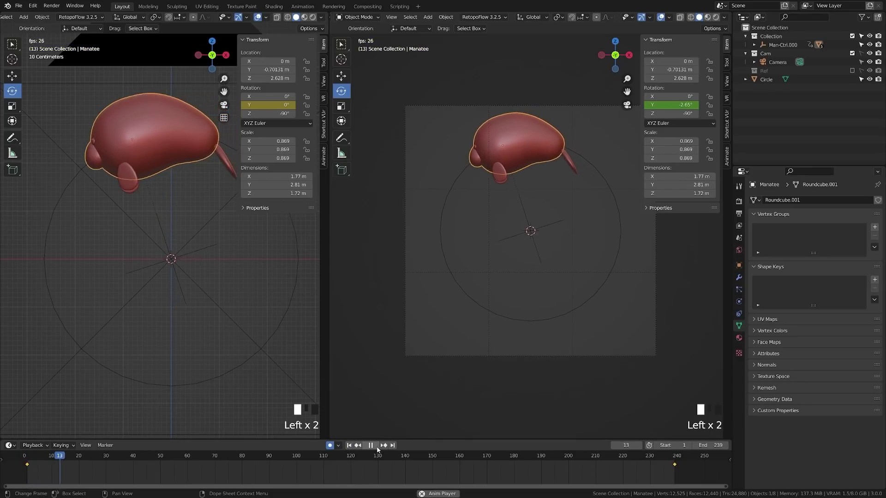
left_click(375, 446)
left_click(349, 446)
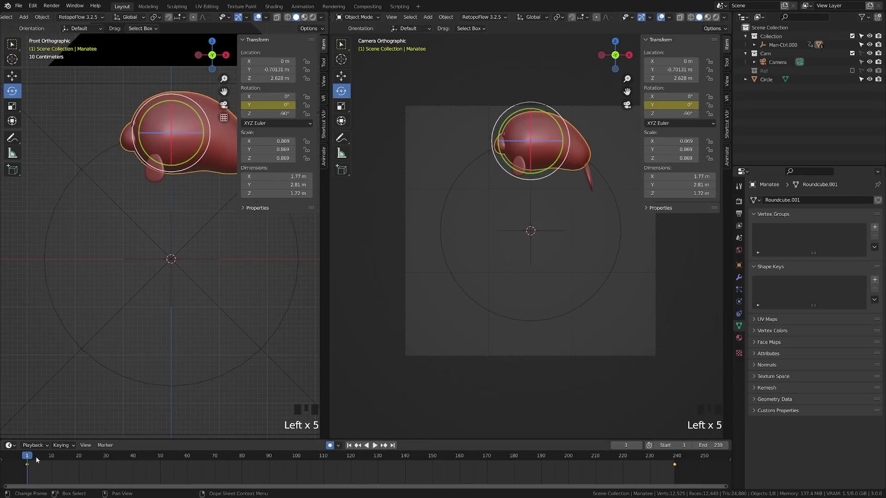
left_click_drag(35, 456, 138, 472)
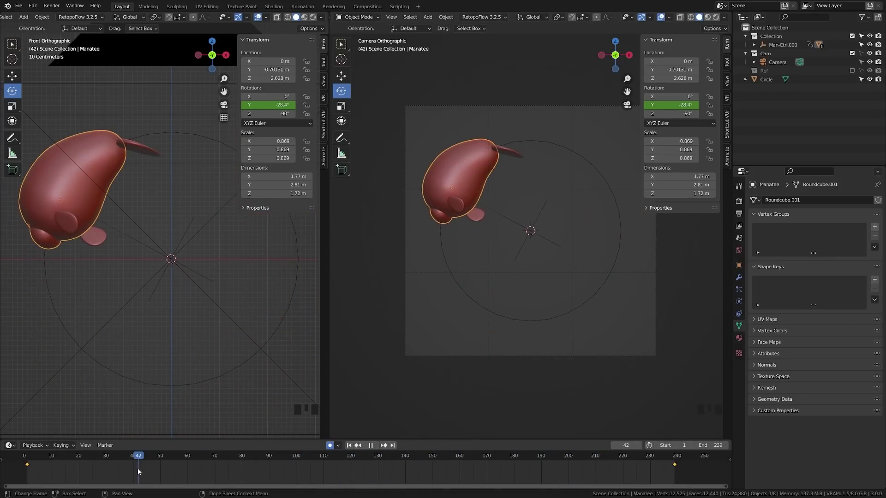
left_click(349, 446)
left_click(375, 446)
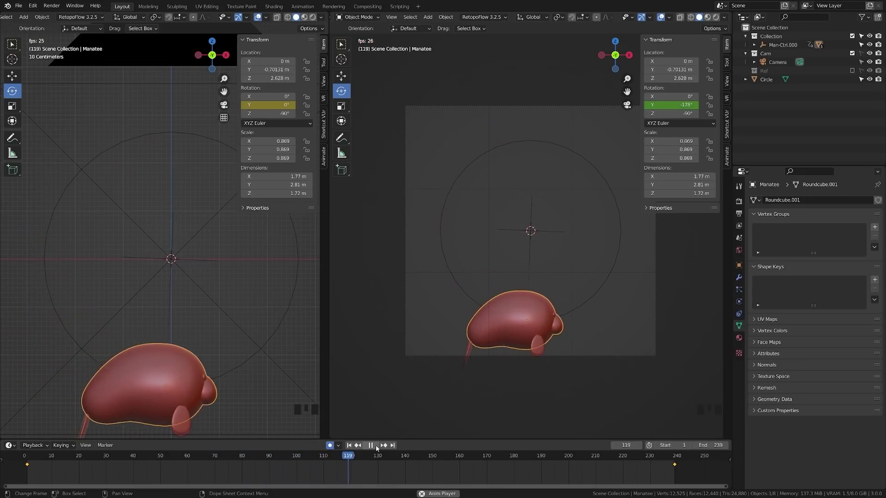
Return to frame 1 and make the manatee's Y rotation keyframes cyclic in the Graph Editor.
left_click(371, 446)
left_click(351, 446)
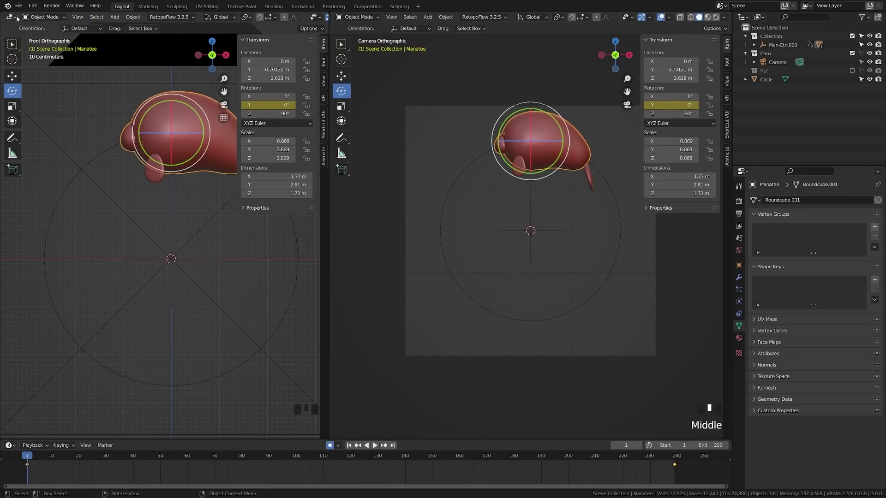
left_click(10, 17)
left_click(117, 60)
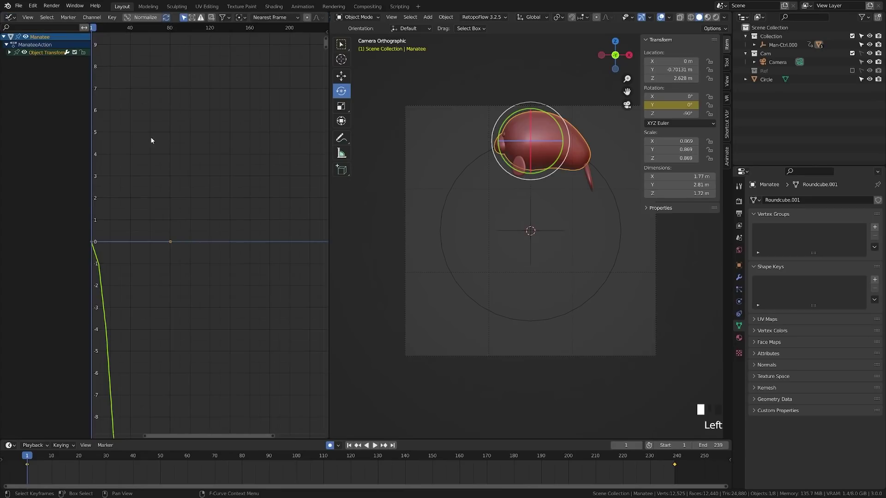
scroll(137, 216, "down", 6)
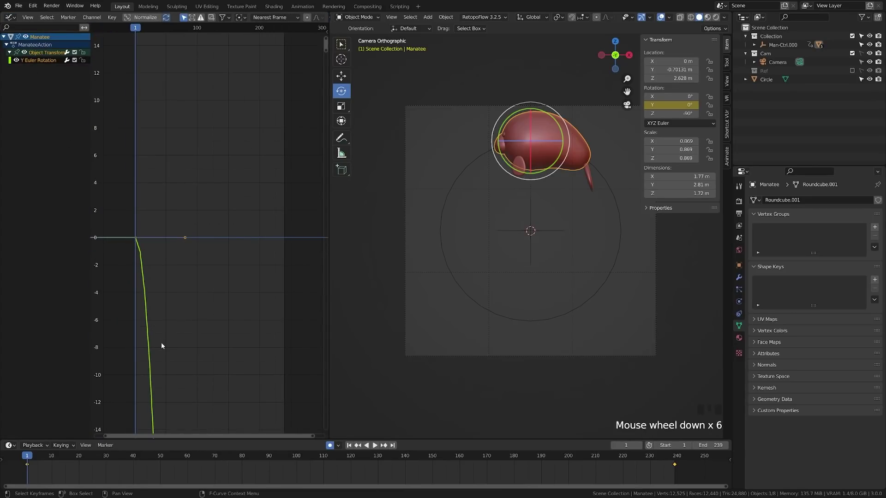
middle_click_drag(162, 347, 167, 264)
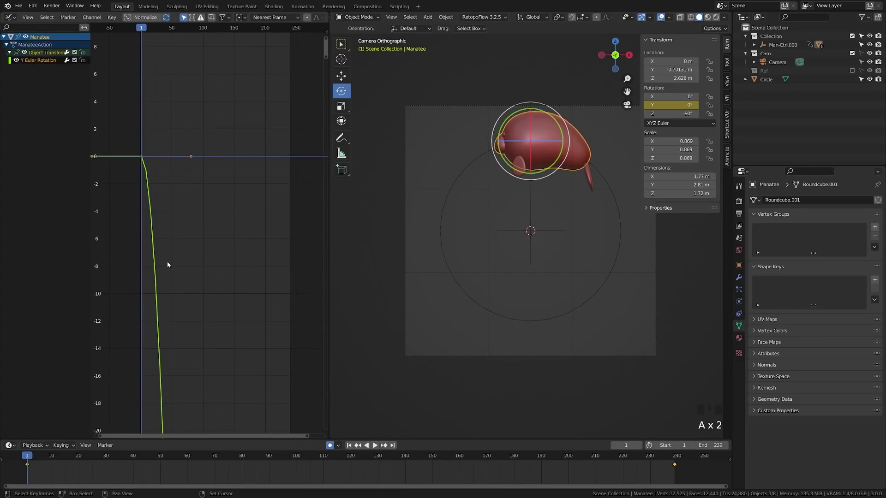
key("shift+e")
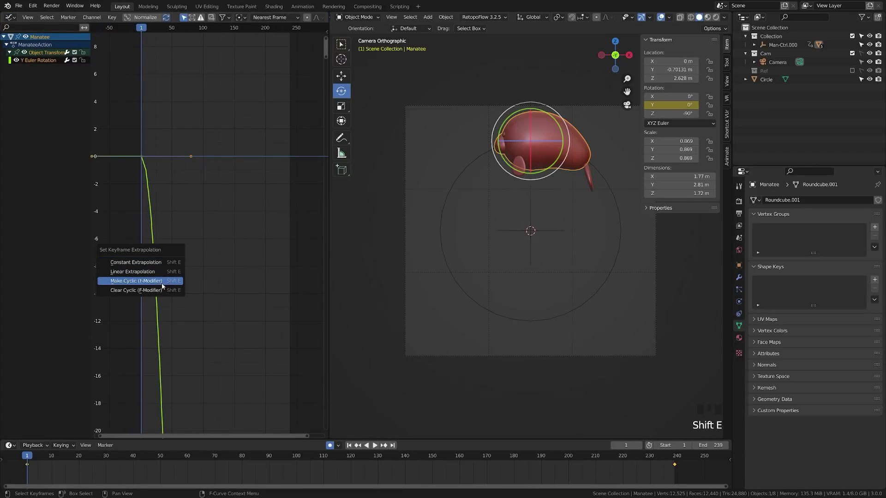
left_click(162, 282)
Scale the manatee's Y rotation keyframes by 0.5 and play back the resulting spin.
scroll(206, 313, "down", 7)
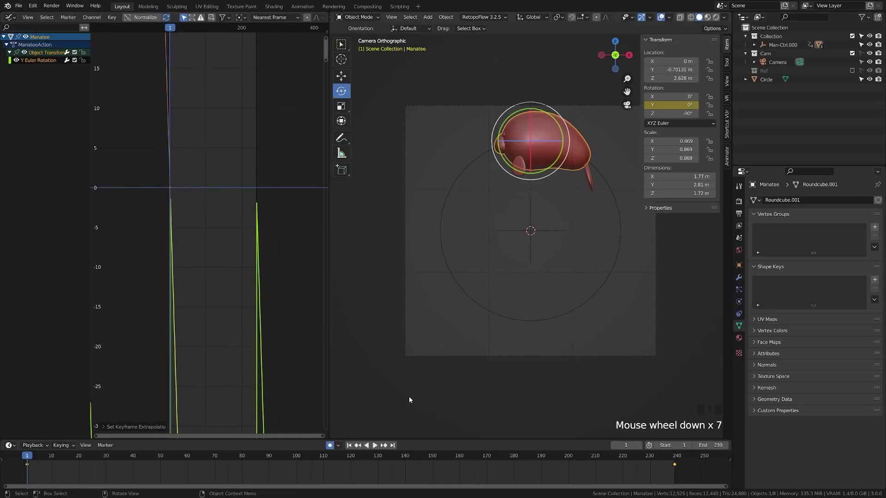
type("s.5")
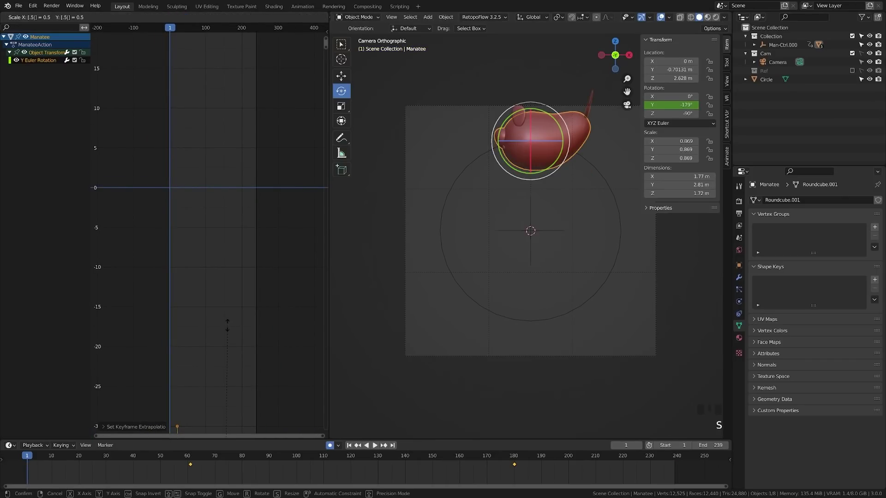
left_click(227, 324)
left_click(374, 445)
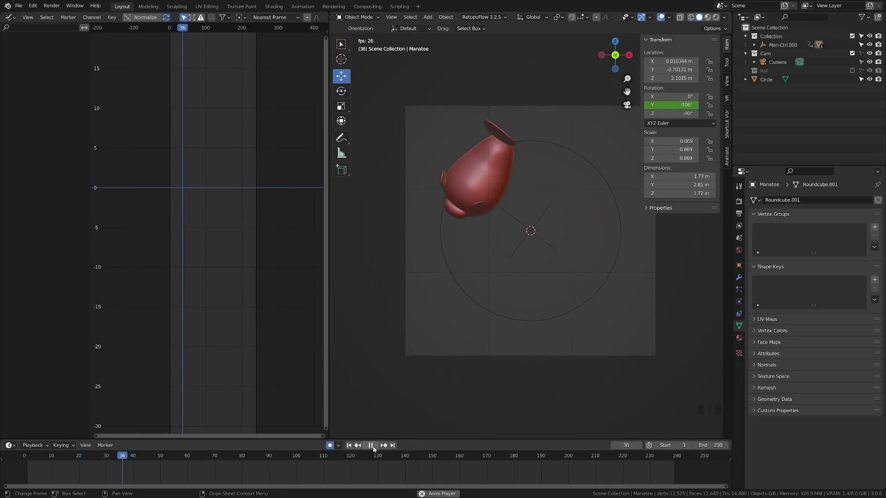
left_click(371, 446)
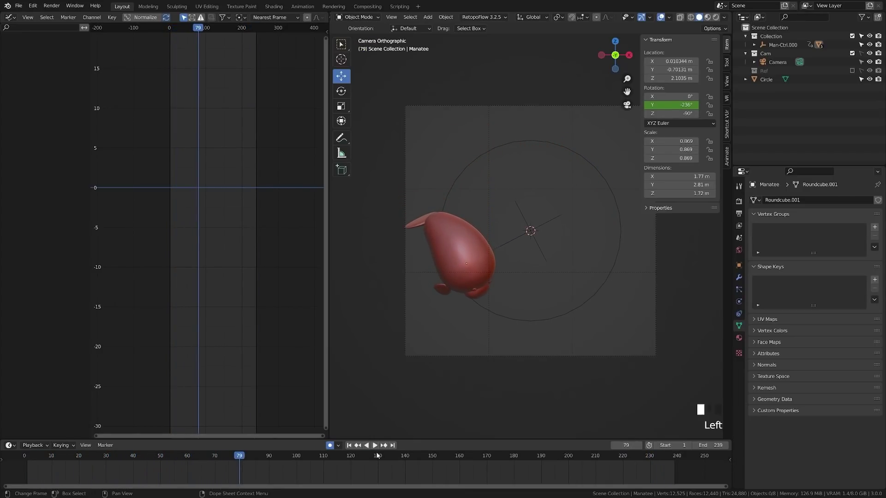
Store a single keyframe for the flipper's X rotation at 90° on frame 1 and advance to about frame 30.
key("ctrl+z")
right_click(670, 96)
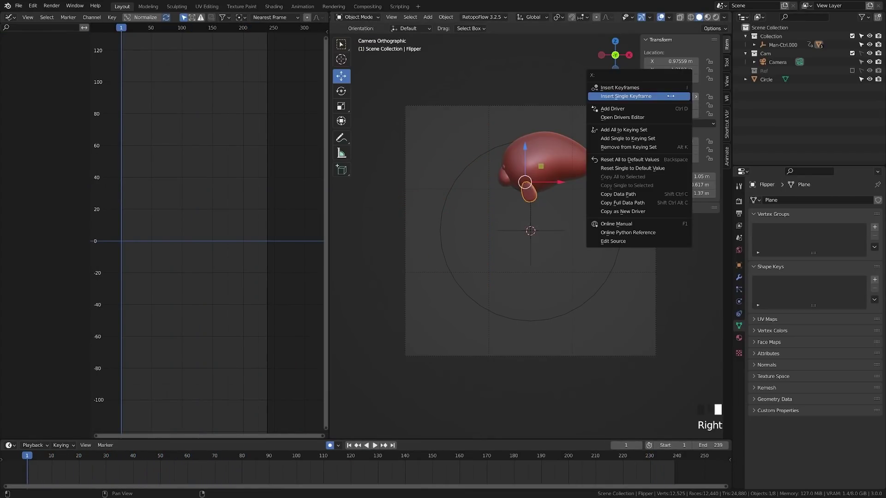
left_click(661, 96)
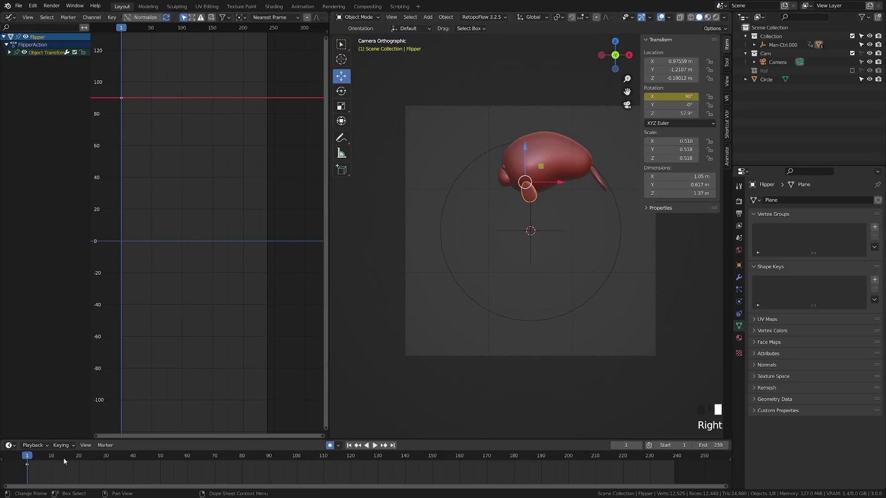
left_click_drag(64, 460, 103, 458)
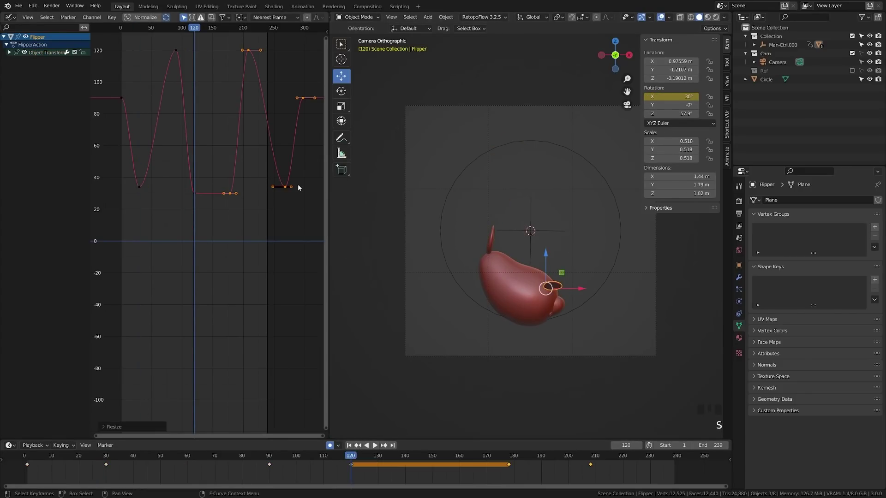
Slide the second half of the flipper's X rotation keyframes back along the time axis so they span frames 120 to 239.
key("g")
key("x")
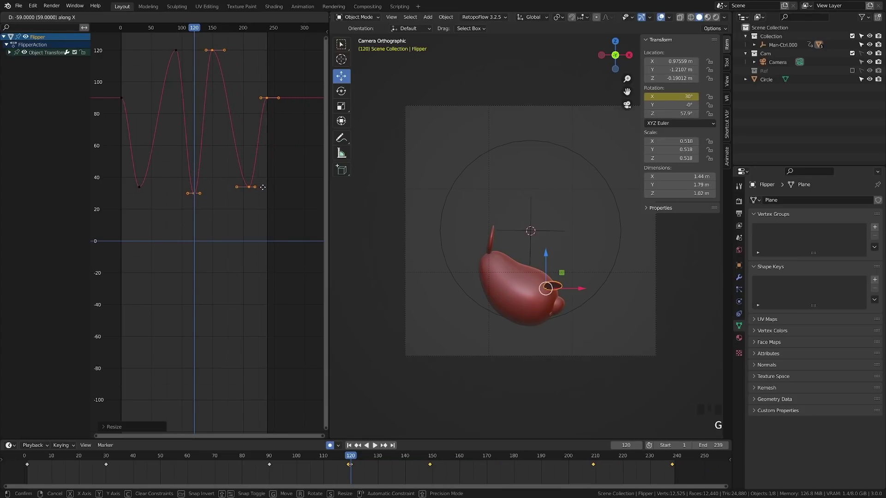
key("Return")
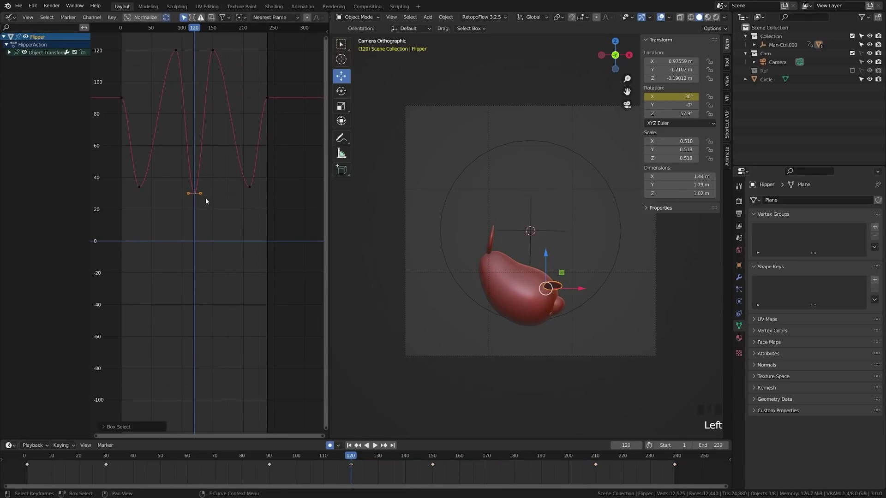
key("s")
right_click(226, 201)
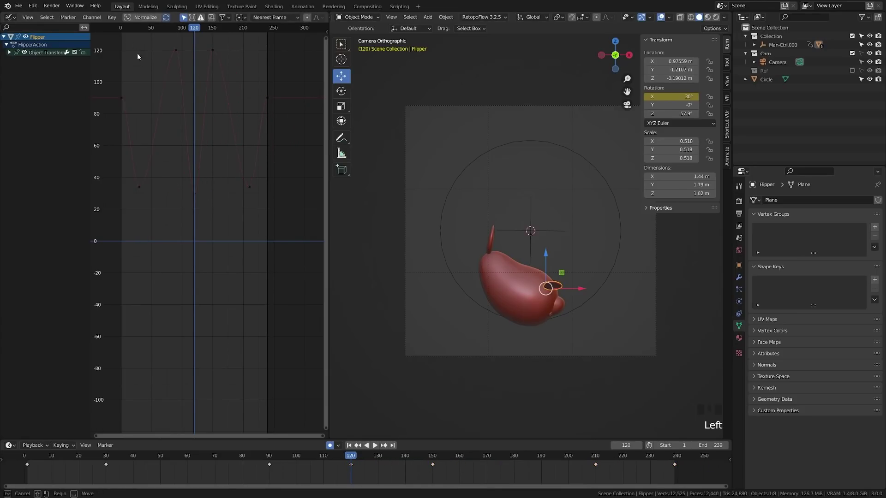
Select the tail and advance the animation from frame 60 to frame 120.
left_click(410, 183)
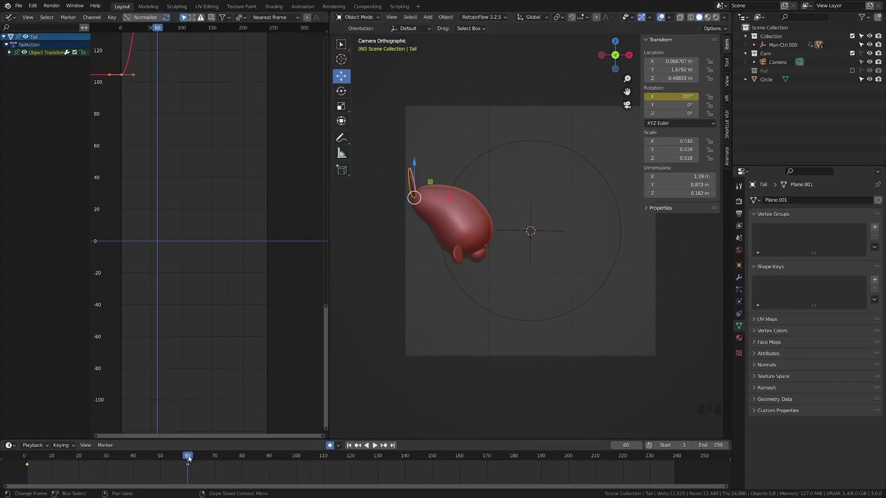
left_click_drag(188, 459, 351, 476)
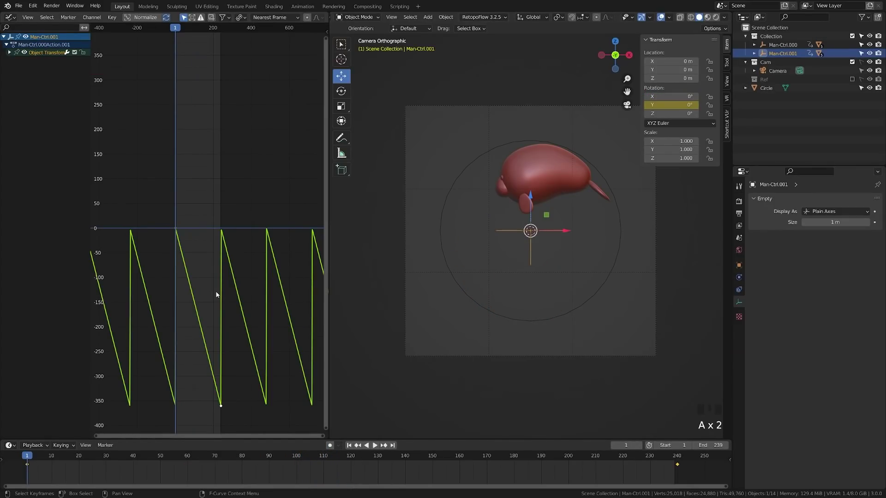
Offset all rotation keyframes of the Man-Ctrl.001 empty by 119 frames and play the animation with both manatees.
type("g120")
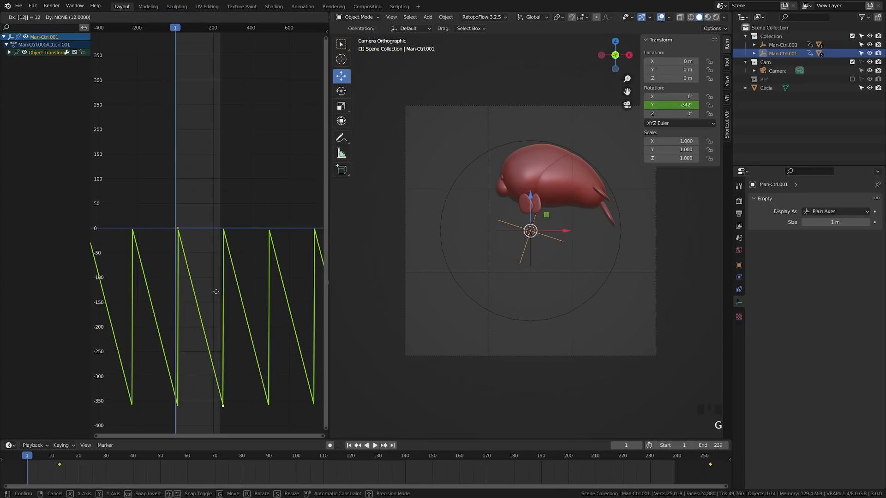
right_click(216, 291)
type("g")
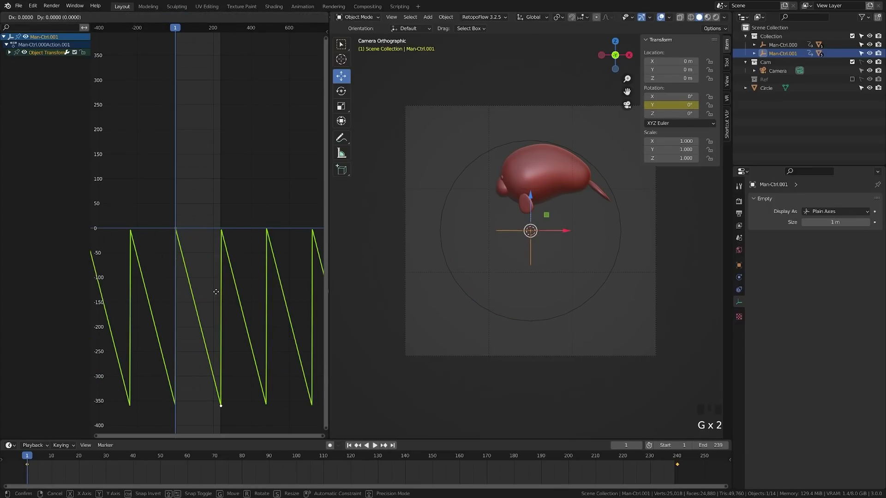
type("119")
key("Return")
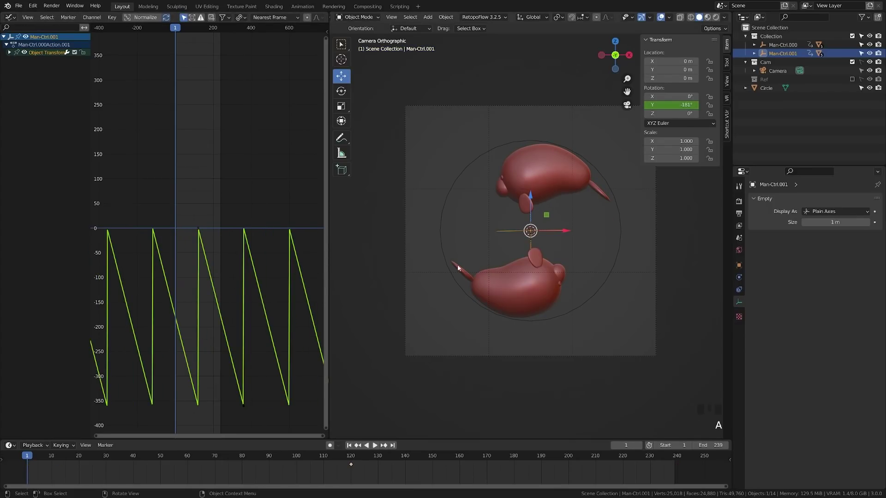
scroll(509, 249, "up", 2)
key("shift+space")
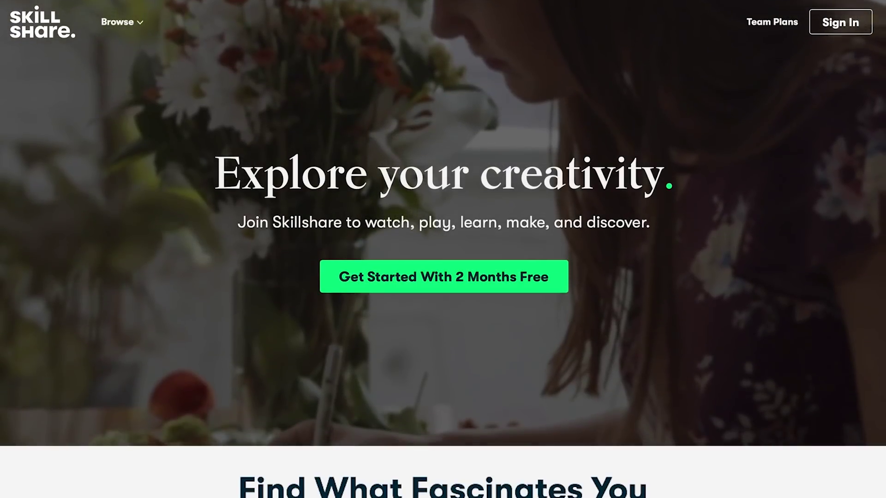
Browse the Skillshare home page's featured classes and open the Botanical Illustration class.
scroll(442, 249, "down", 5)
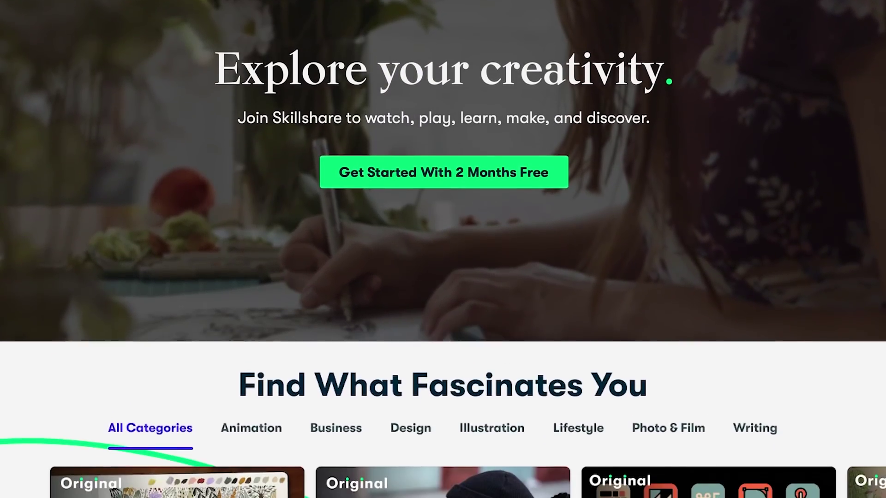
scroll(298, 357, "down", 3)
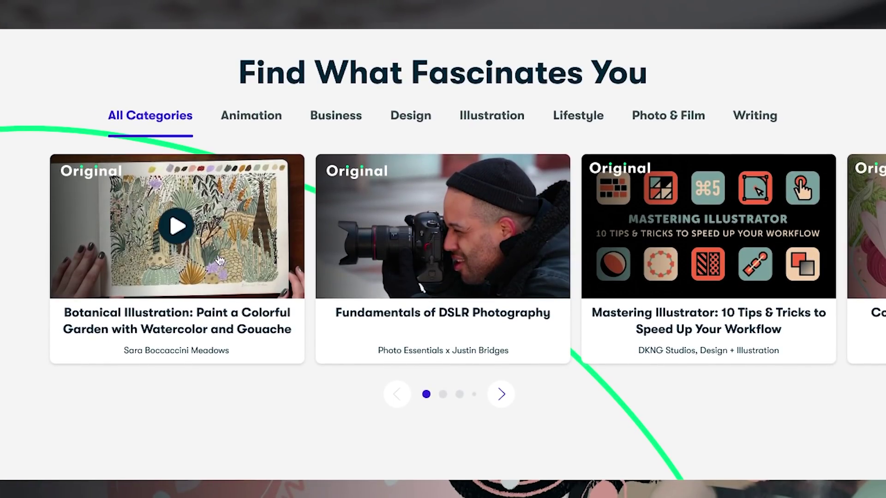
left_click(206, 243)
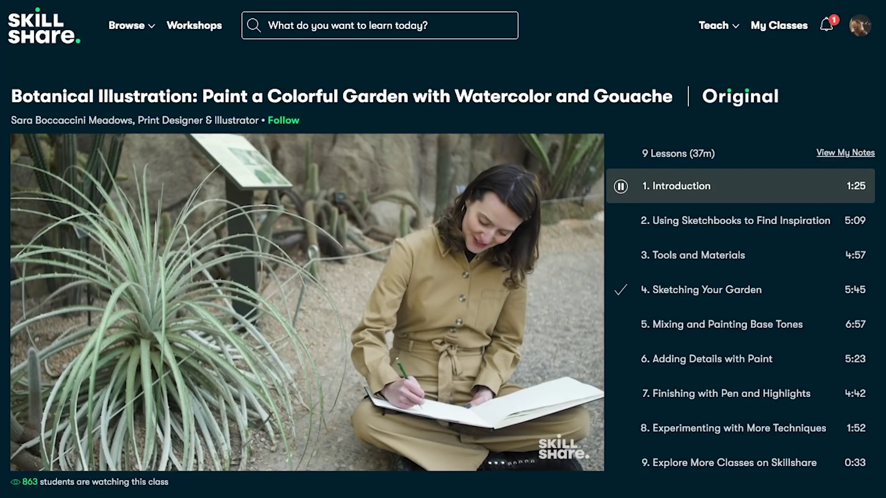
scroll(442, 249, "down", 3)
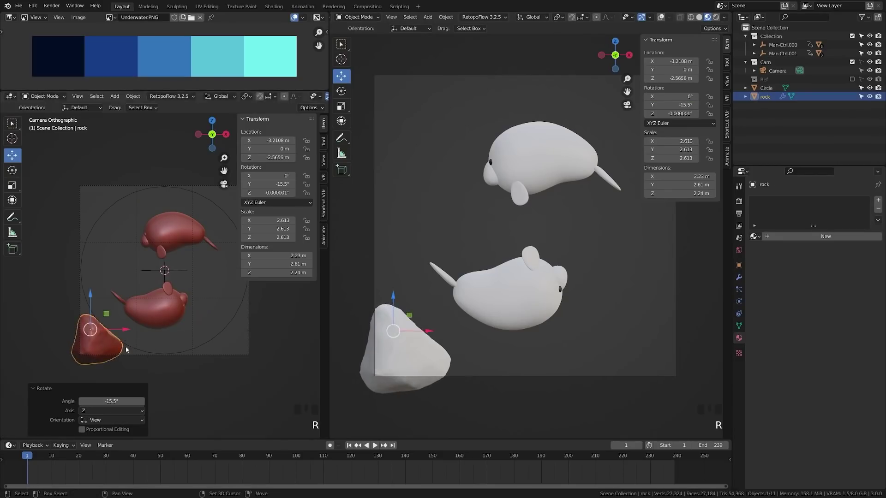
Duplicate the rock, rotate the copy to about -126° on Y and place it above the original along the camera frame's left edge.
key("r")
key("r")
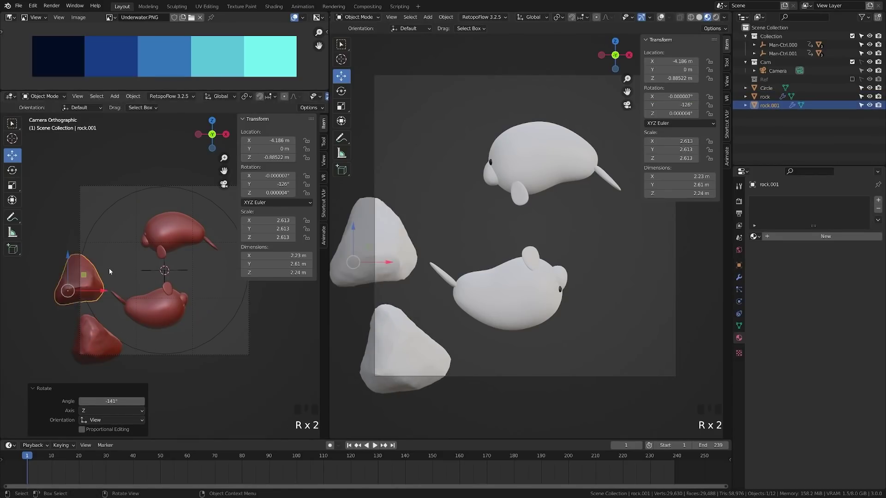
key("g")
left_click(94, 317)
key("shift+d")
key("r")
key("x")
Set the camera's passepartout opacity to 1.000.
left_click(777, 71)
left_click(738, 301)
left_click_drag(839, 395, 870, 395)
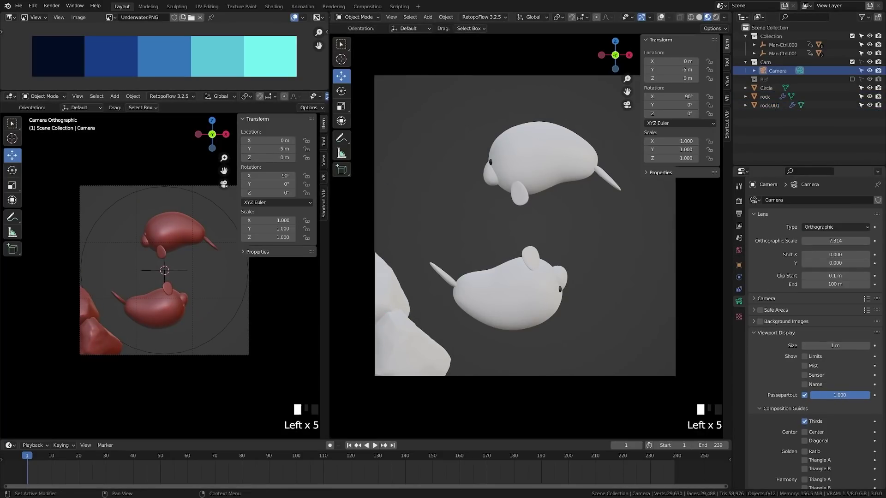
Move both rocks into a new collection named Environment.
scroll(164, 272, "up", 2)
middle_click_drag(165, 273, 189, 252, "shift")
key("shift+a")
key("Escape")
key("m")
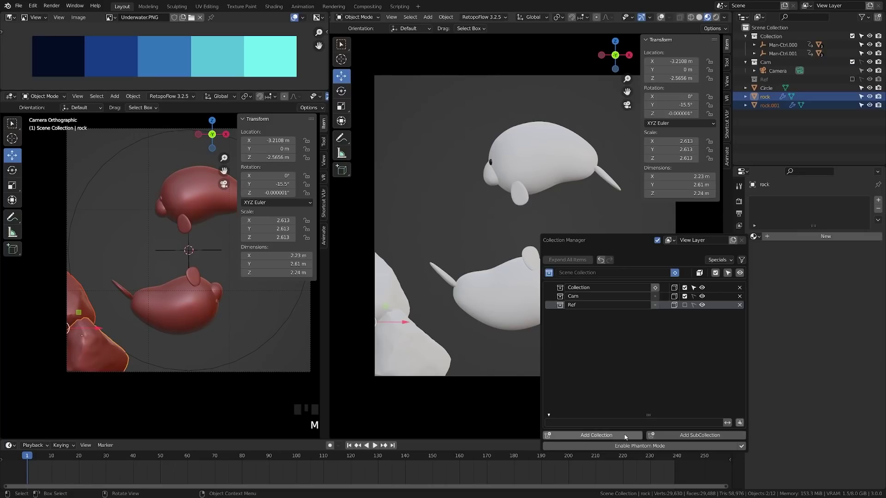
left_click(590, 314)
left_click(673, 313)
Add a generated rock at the camera frame's lower-right corner and place a duplicate rotated to about -202° on Y beside it.
key("shift+a")
left_click(194, 392)
key("s")
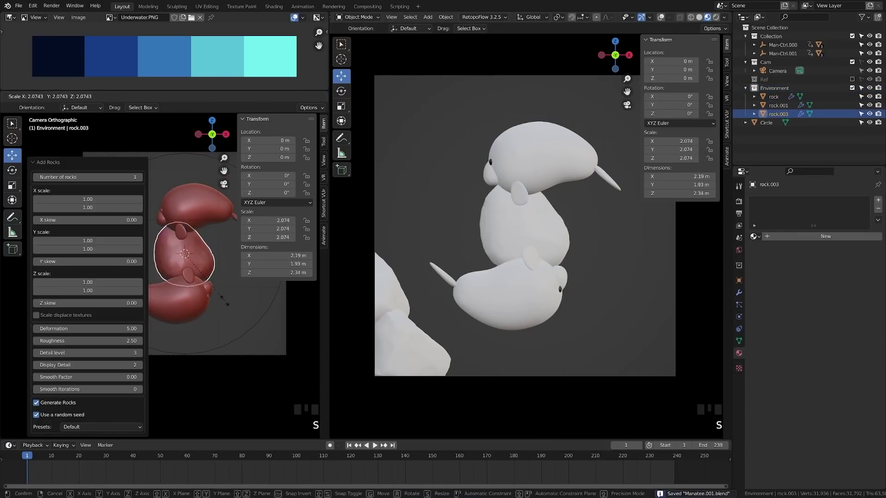
left_click(223, 298)
key("g")
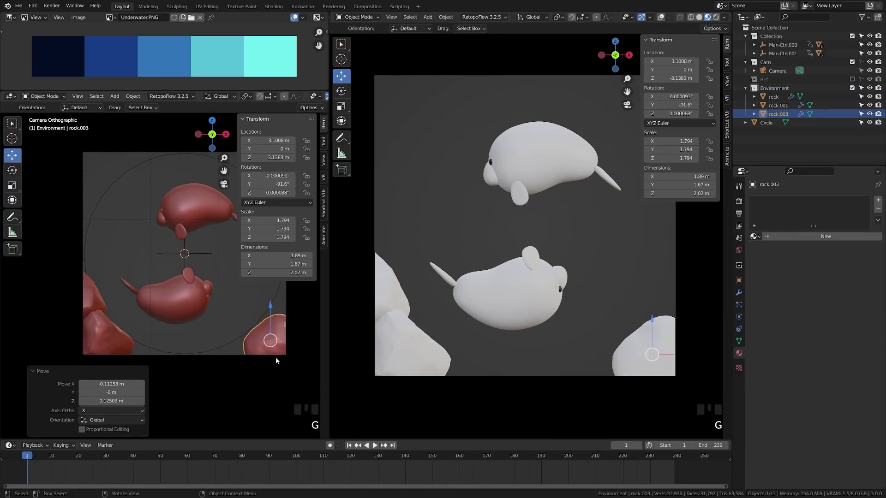
key("shift+d")
key("r")
Add another generated rock, scale it to about 1.97 and place it beside the left-hand rocks on the camera frame's lower edge.
key("shift+a")
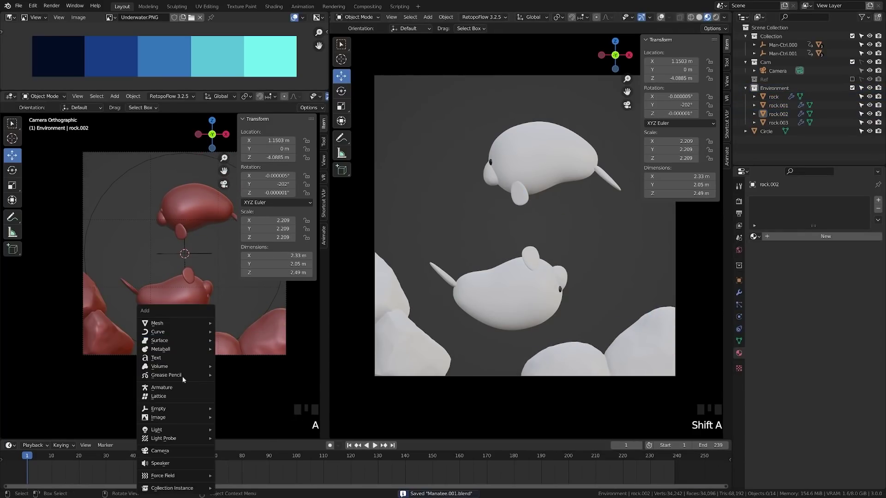
mouse_move(162, 323)
left_click(238, 318)
key("s")
key("g")
left_click(158, 348)
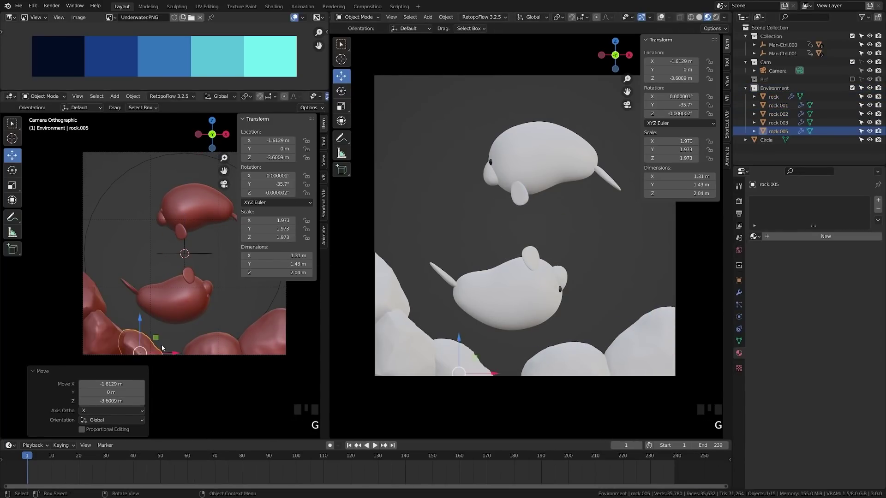
Fill the gap in the bottom row of rocks with a duplicate rotated to about 85° on Y, and save the file.
key("shift+d")
scroll(186, 344, "down", 1)
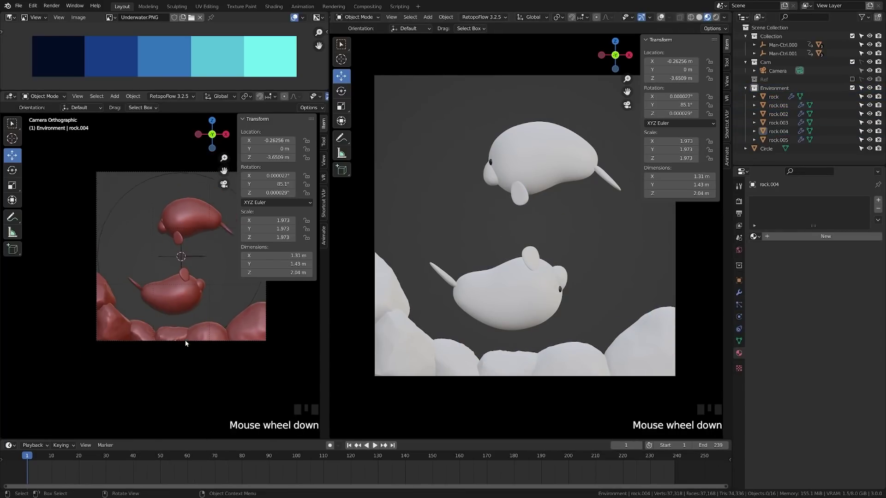
key("n")
key("ctrl+s")
key("shift+a")
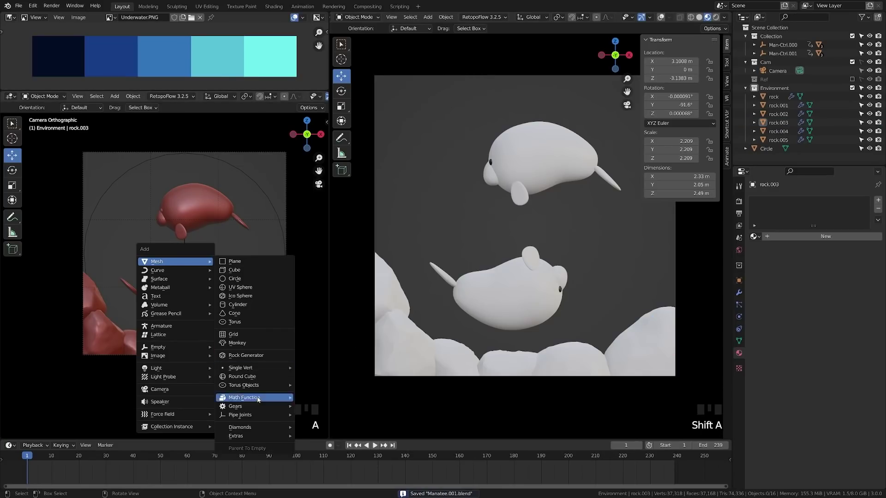
left_click(253, 395)
key("Left")
key("Left")
key("Left")
key("ctrl+z")
Add another generated rock and change its preset, trying Sandstone before choosing a different one.
key("shift+a")
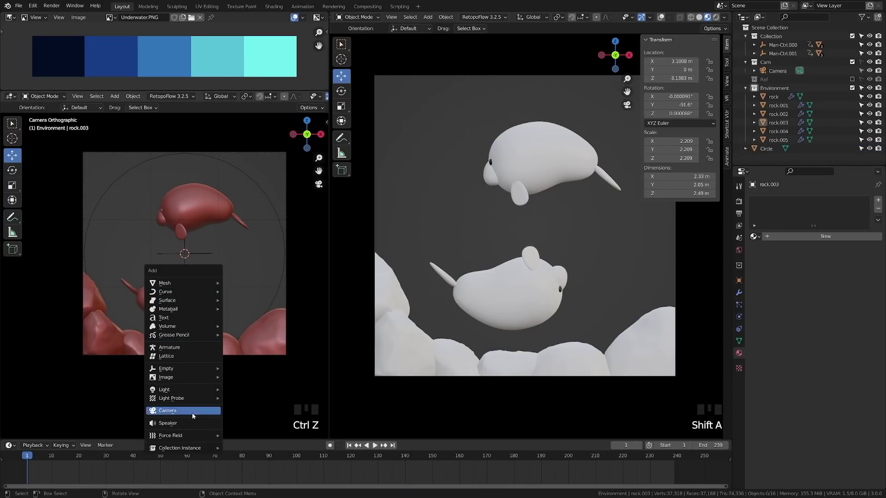
mouse_move(185, 282)
left_click(254, 396)
left_click(99, 370)
left_click(98, 427)
left_click(95, 388)
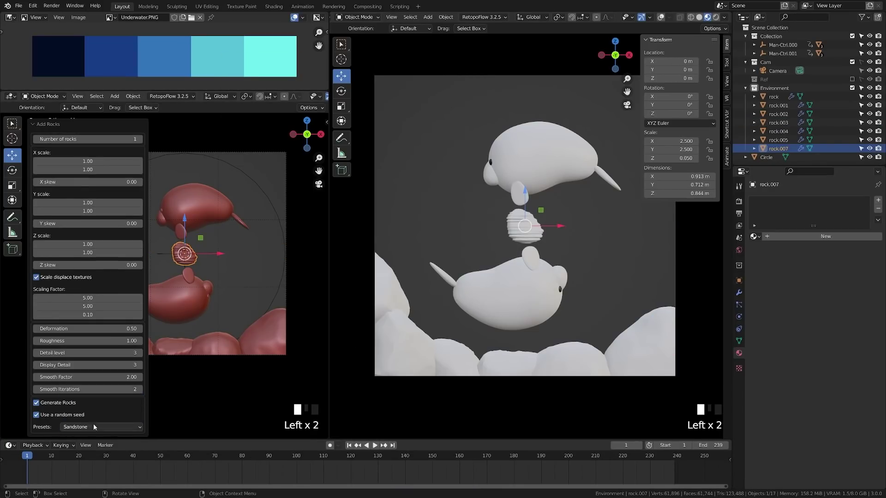
left_click(93, 427)
left_click(94, 398)
left_click(88, 416)
Place duplicates of the new rough rock in the camera frame's upper-left corner and down its left edge.
key("shift+d")
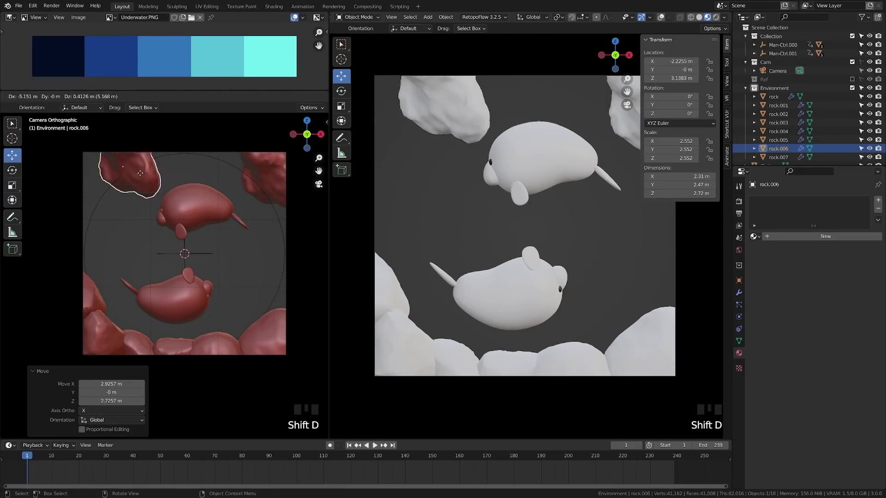
left_click(107, 178)
key("shift+d")
left_click(79, 281)
key("g")
left_click(91, 251)
Fill the camera frame's right edge with further rock duplicates, rotating one to about 49° on Y.
key("shift+d")
key("r")
key("shift+d")
left_click(293, 234)
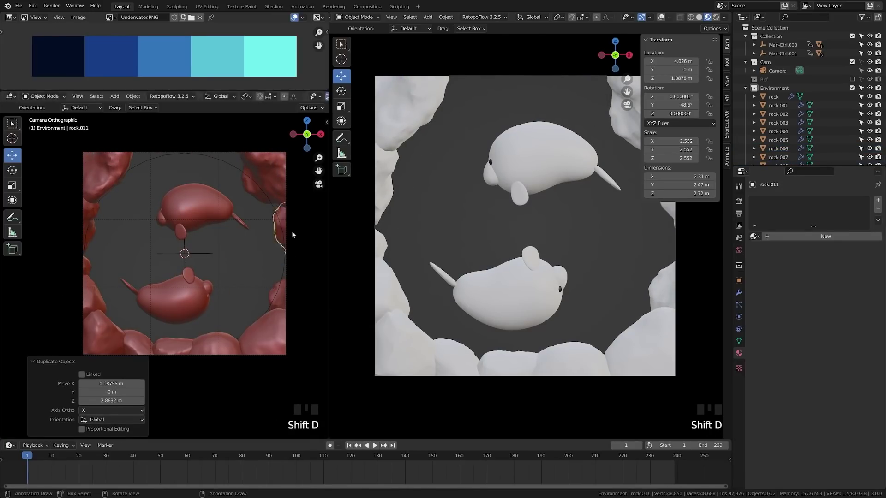
key("g")
key("shift+d")
key("r")
key("g")
left_click(295, 287)
Add another generated rock with the Default preset, scale and rotate it along the camera frame's upper edge, and duplicate it.
key("shift+a")
left_click(252, 405)
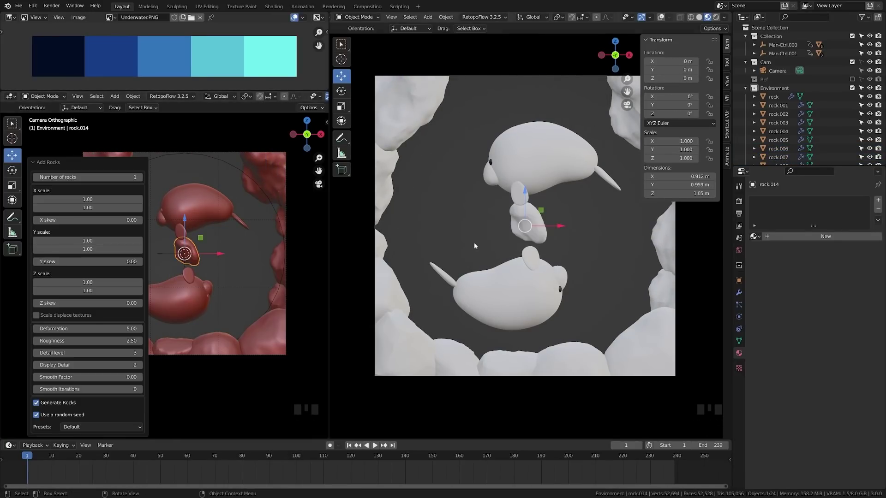
key("g")
left_click(185, 180)
key("s")
key("r")
key("shift+d")
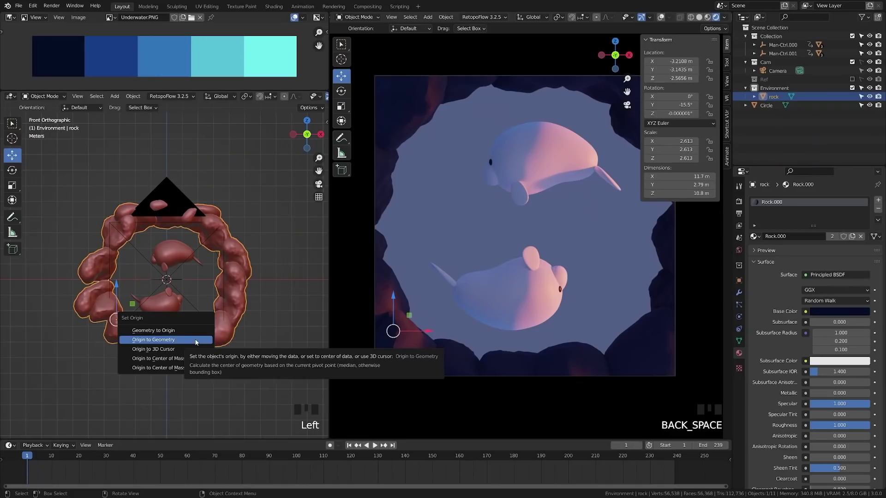
Set the joined rock ring's origin to its geometry and make a duplicate ring scaled to about 2.23.
left_click(139, 339)
key("shift+d")
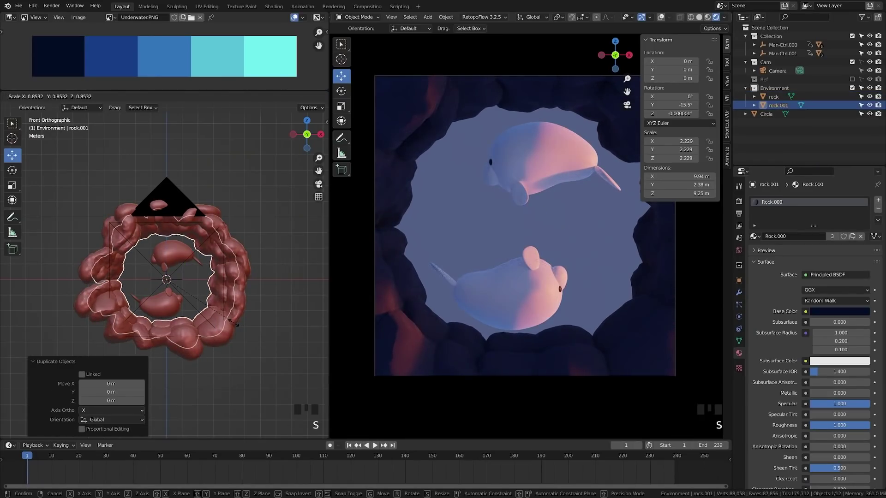
left_click(236, 325)
Move the duplicate ring about 0.6 m back along Y, rotate it to about -50° on Y, and scale it to about 2.22.
key("KP_3")
left_click_drag(219, 287, 229, 289)
key("KP_1")
key("r")
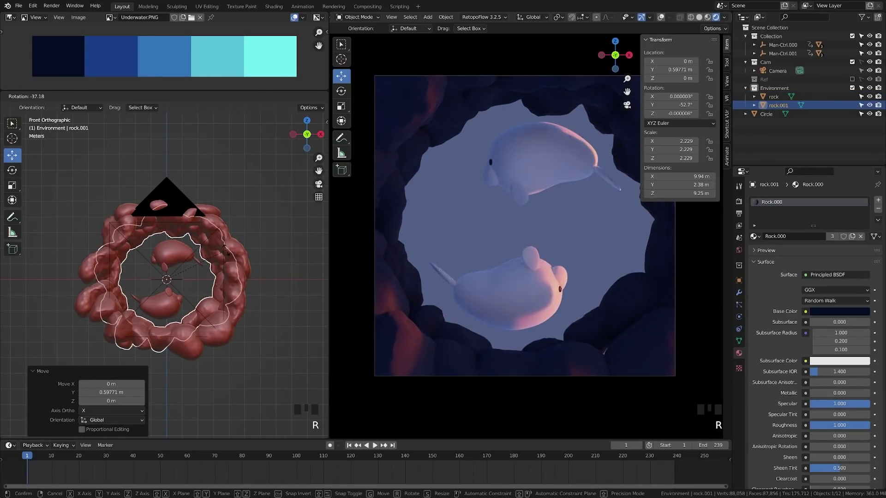
left_click(232, 249)
key("s")
key("s")
left_click(234, 268)
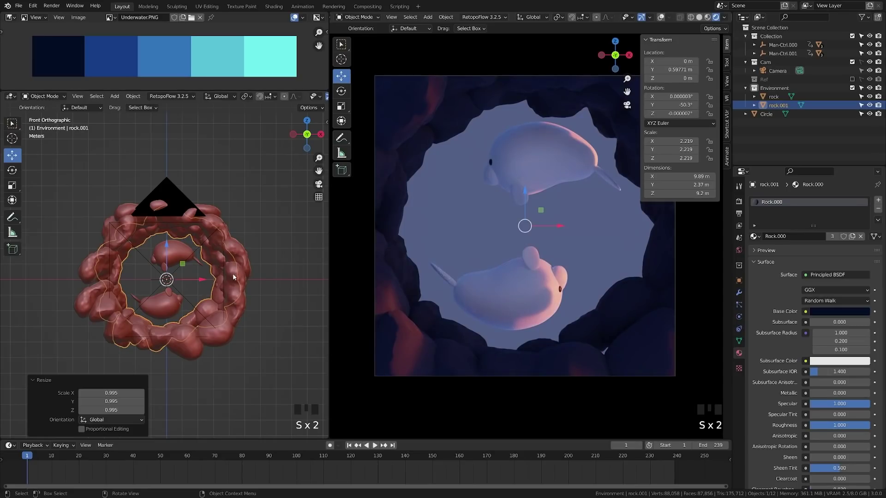
Give the inner ring its own copy of the rock material, with the palette's second color, deep blue, sampled as base color.
left_click(849, 236)
left_click(843, 311)
left_click(856, 272)
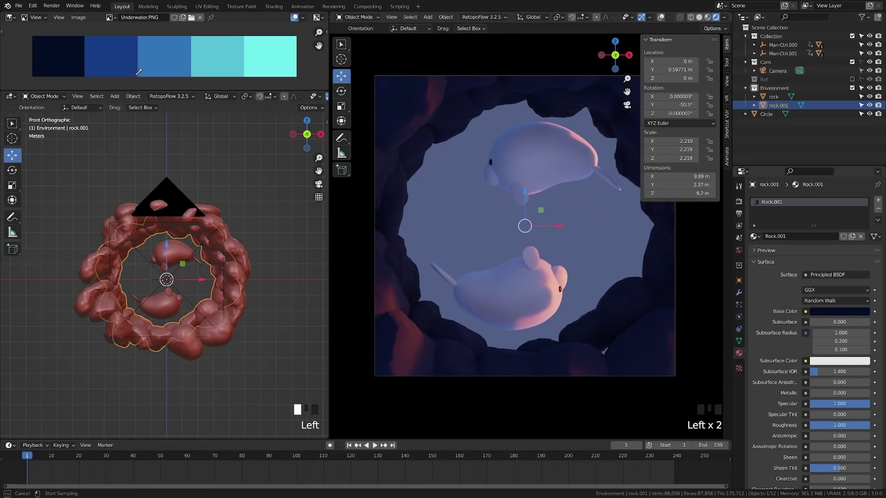
left_click(136, 74)
Enlarge both rock rings, bringing the inner one to a scale of about 2.45, and save the file.
left_click(178, 315, "shift")
key("s")
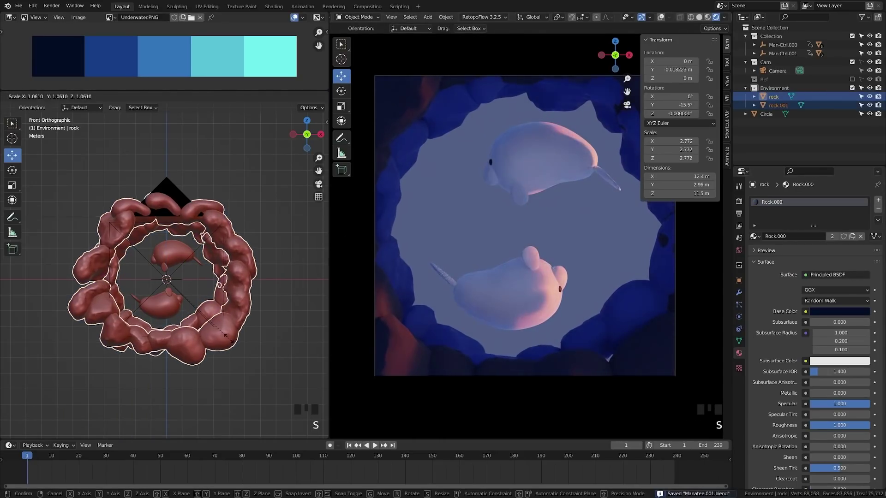
left_click(215, 316)
key("ctrl+s")
Duplicate the blue ring to about 1.57 m on Y, scale it to about 2.19, and rotate it to about -114° on Y.
key("KP_3")
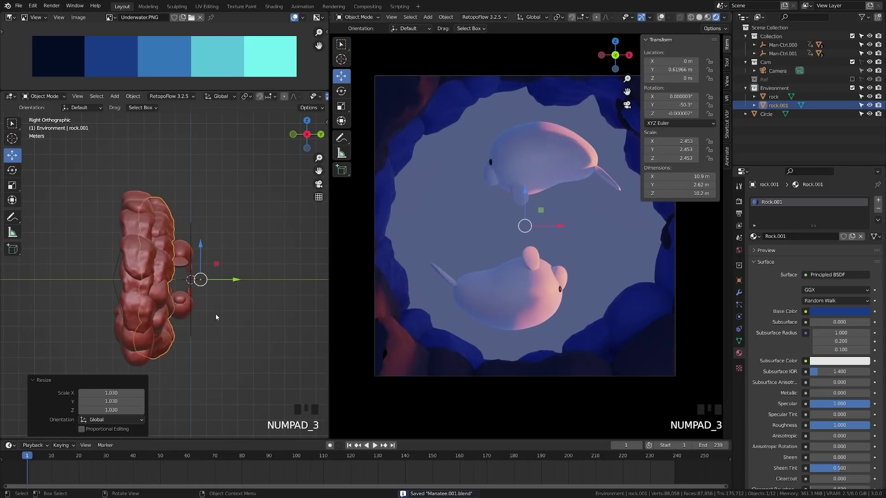
key("shift+d")
left_click(230, 320)
key("s")
left_click(215, 316)
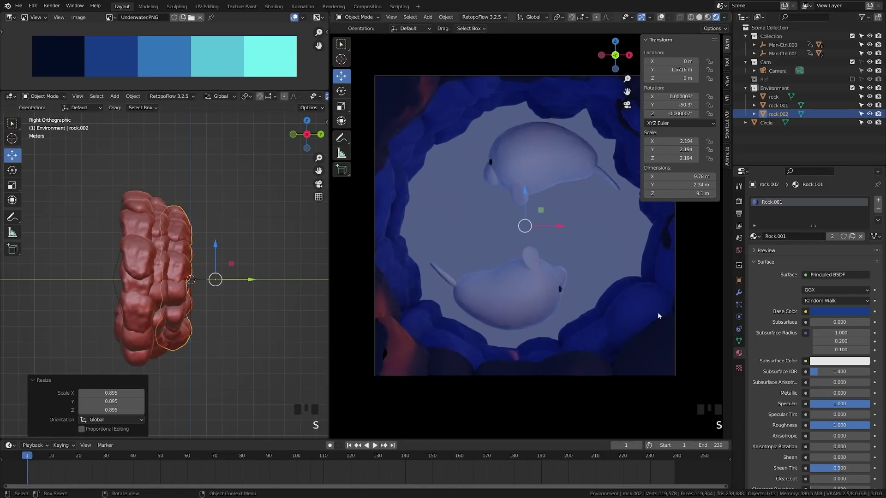
key("r")
left_click(628, 171)
Make the third ring's material a separate copy and sample the palette's middle blue as its base color.
left_click(832, 236)
left_click(839, 311)
key("e")
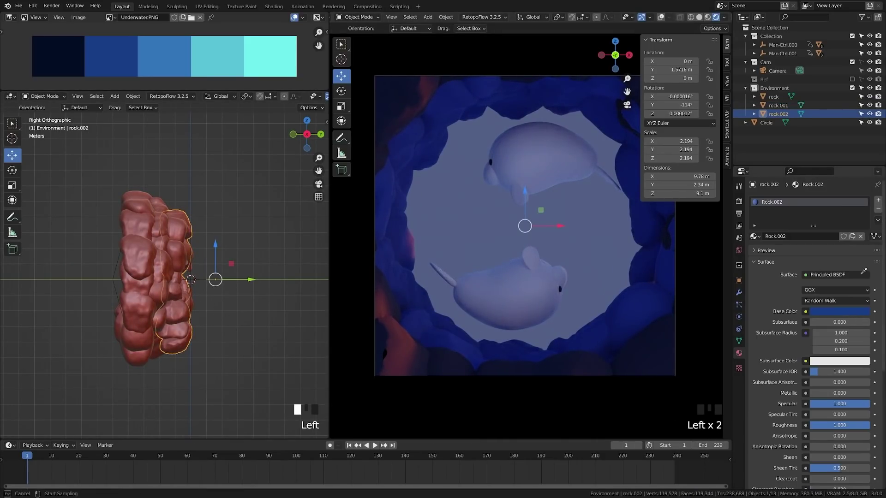
left_click(179, 65)
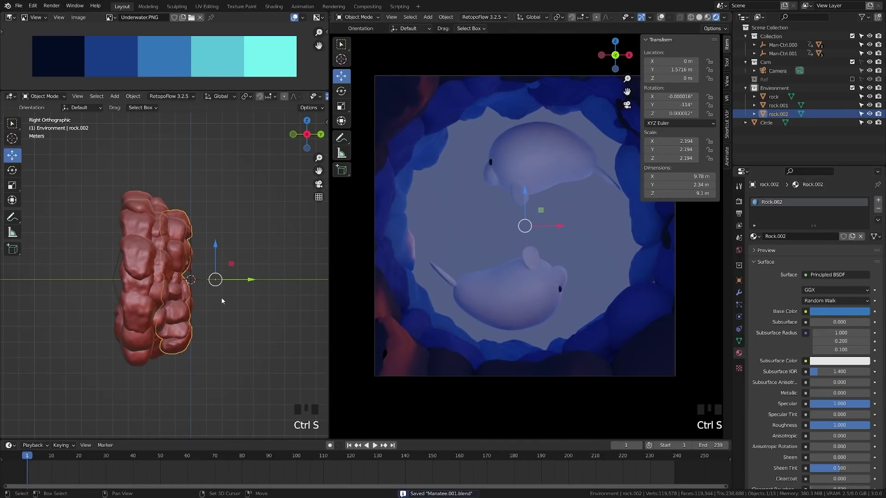
Duplicate the third ring to about 2.39 m on Y, scaled to about 1.87 and rotated to about -60° on Y, and save.
key("shift+d")
left_click(237, 298)
key("s")
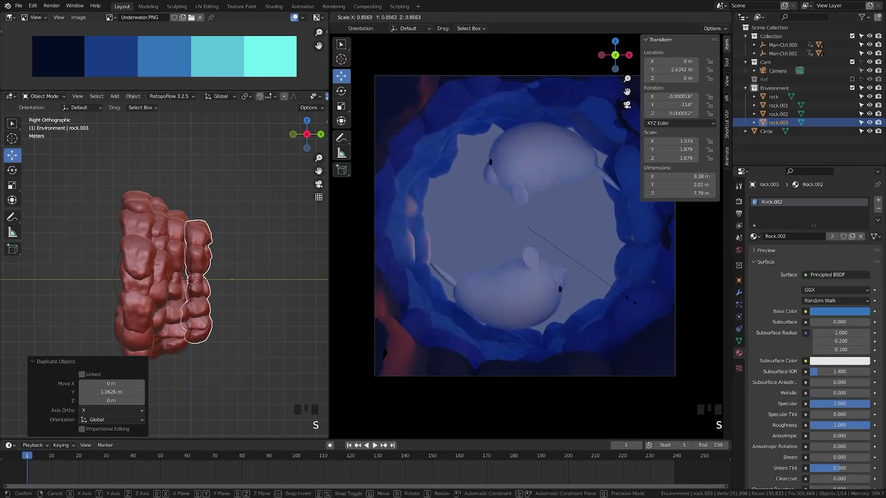
left_click(629, 299)
key("r")
left_click(527, 353)
left_click_drag(263, 280, 259, 279)
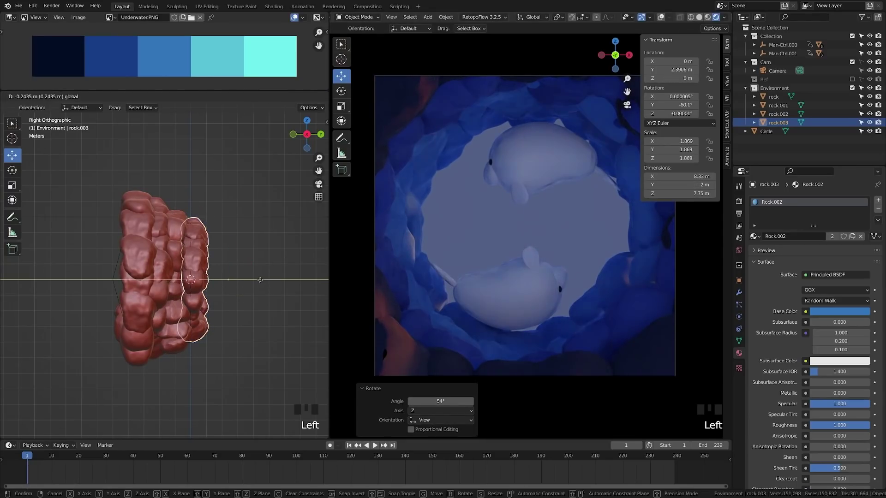
left_click(260, 280)
key("ctrl+s")
Make the fourth ring's material a separate copy and open its base color for editing.
left_click(840, 236)
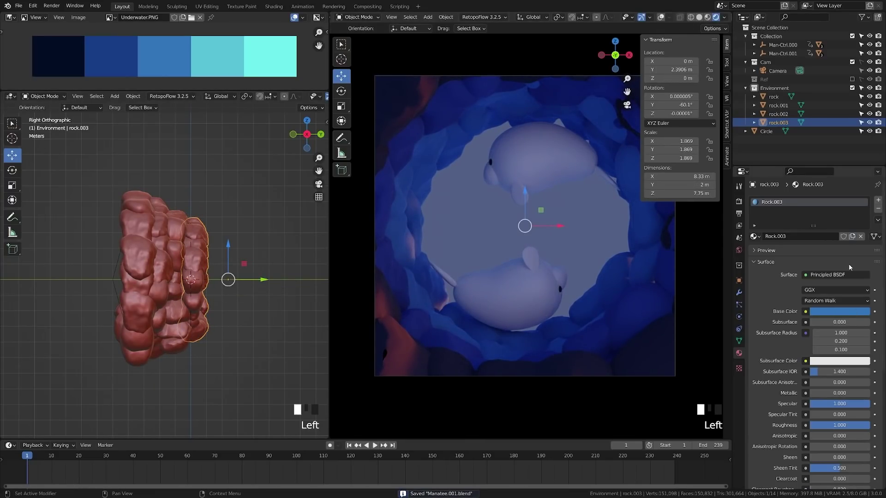
left_click(843, 312)
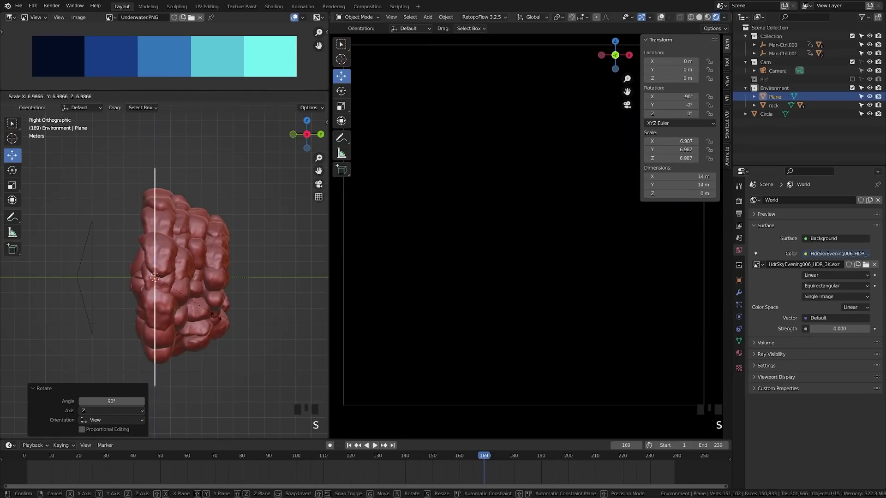
Scale the upright plane to about 6.31 and move it behind the rocks to about 6.31 m on Y.
left_click(210, 314)
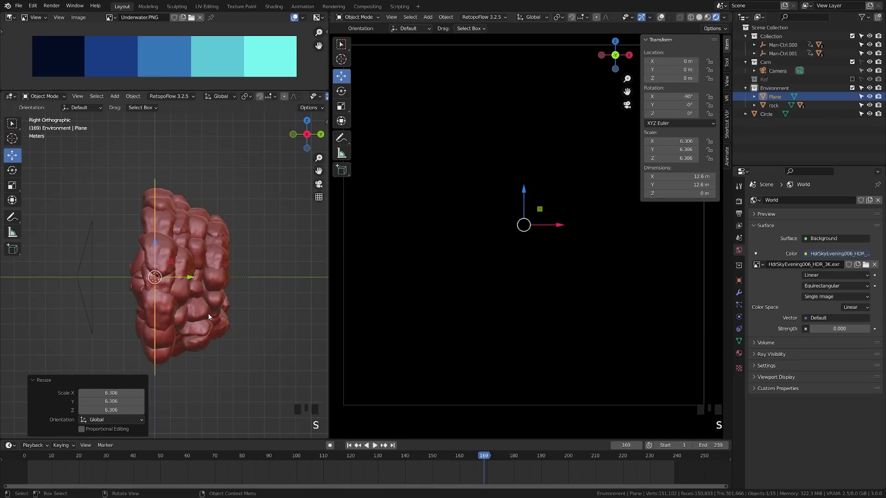
key("g")
key("x")
right_click(290, 321)
key("g")
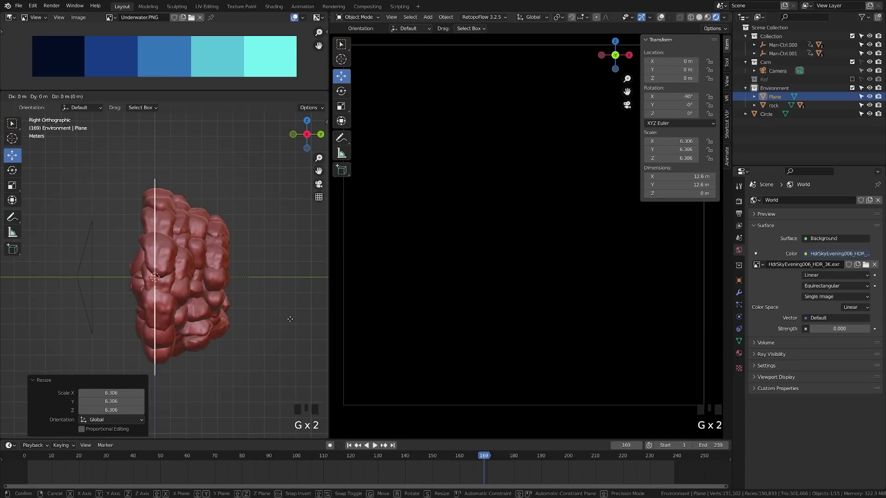
left_click(120, 333)
Create a material named Water Emit on the plane and set its surface shader to Emission.
left_click(739, 353)
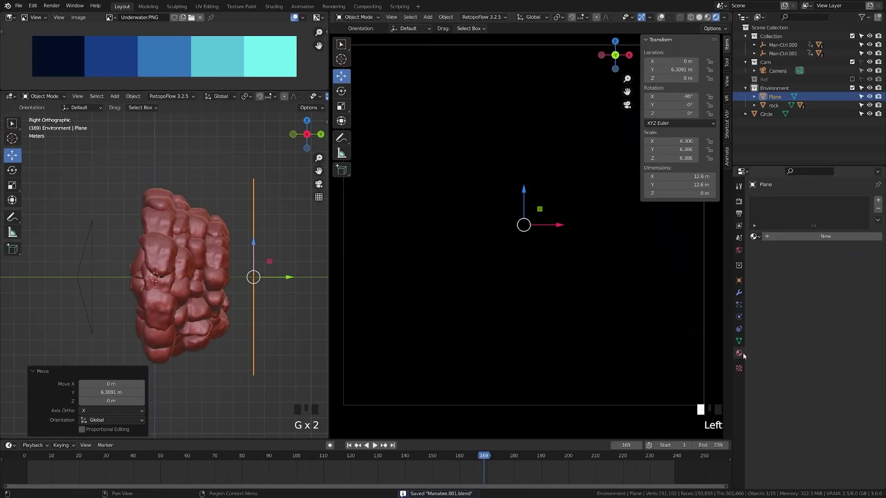
left_click(797, 236)
left_click(797, 235)
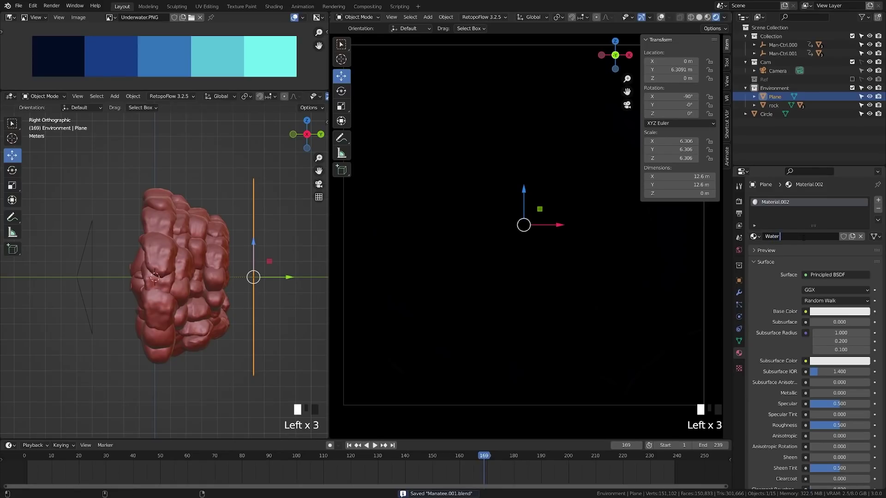
left_click(817, 275)
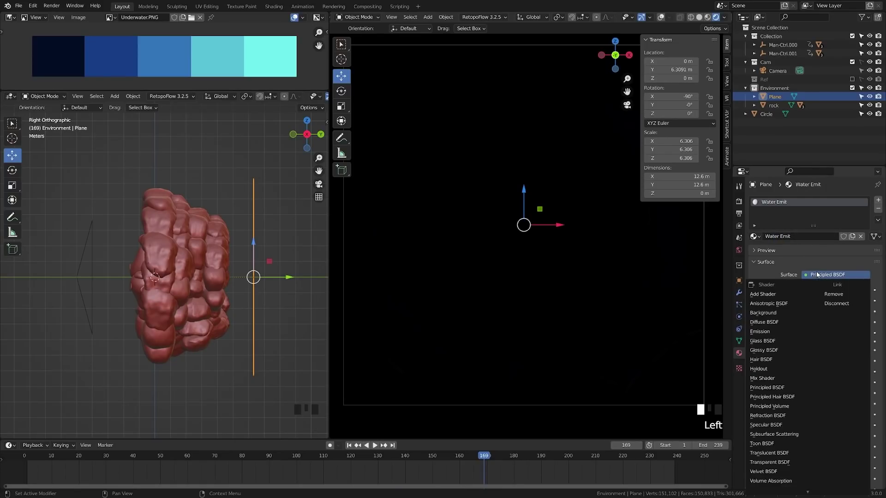
left_click(766, 332)
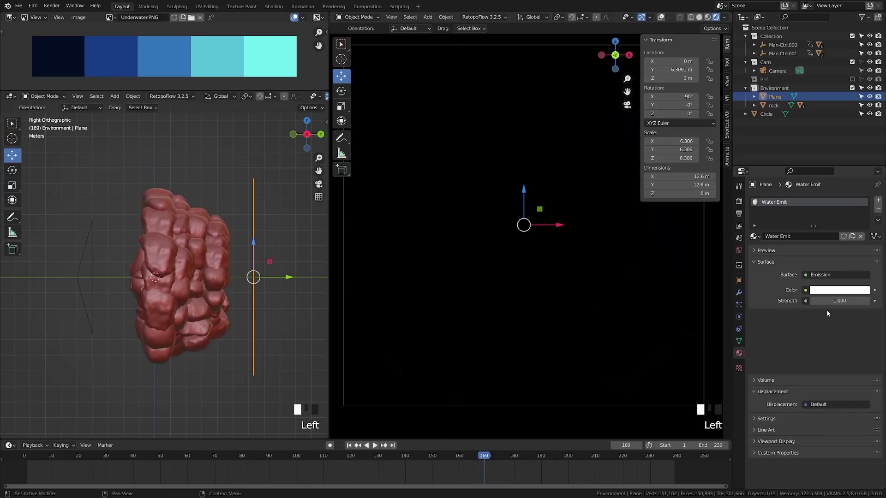
Sample the palette's light aqua as the emission color, set the emission strength to 5, and save the file.
left_click(852, 292)
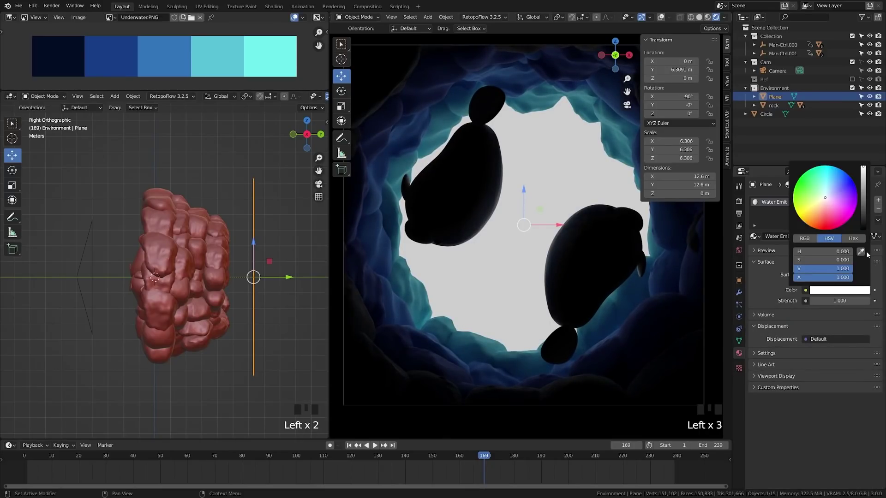
left_click(863, 253)
left_click(275, 56)
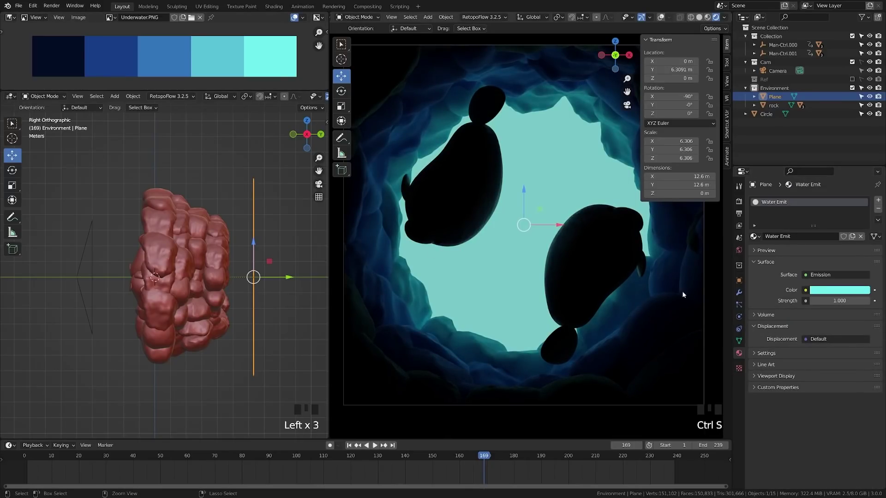
type("5")
key("Return")
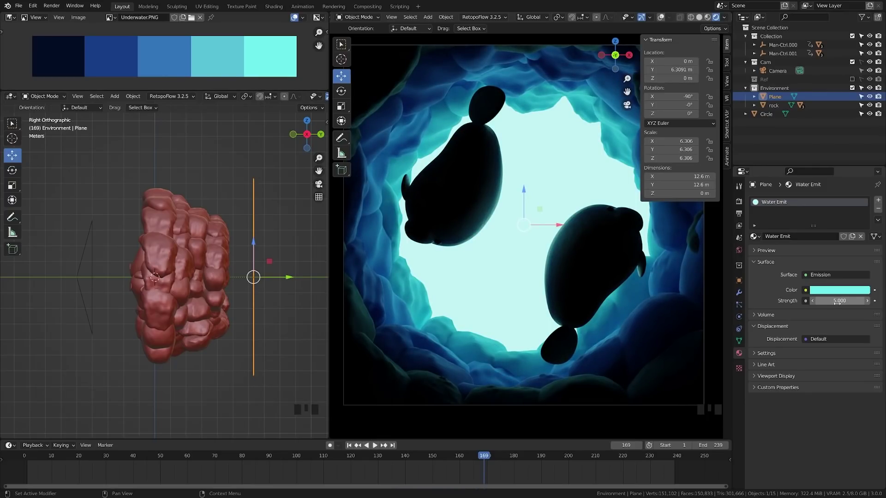
key("ctrl+s")
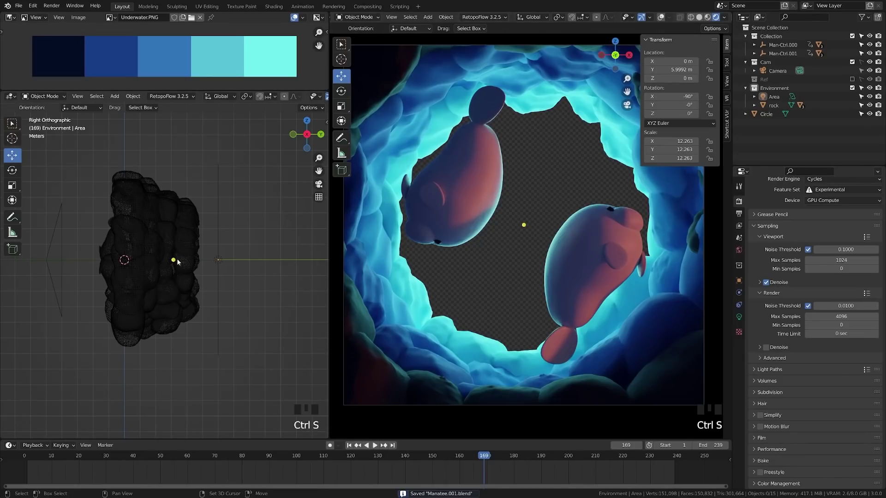
Add a second area light, rotate it to 90° on X, and move it in front of the manatees to about -1.97 m on Y.
key("shift+a")
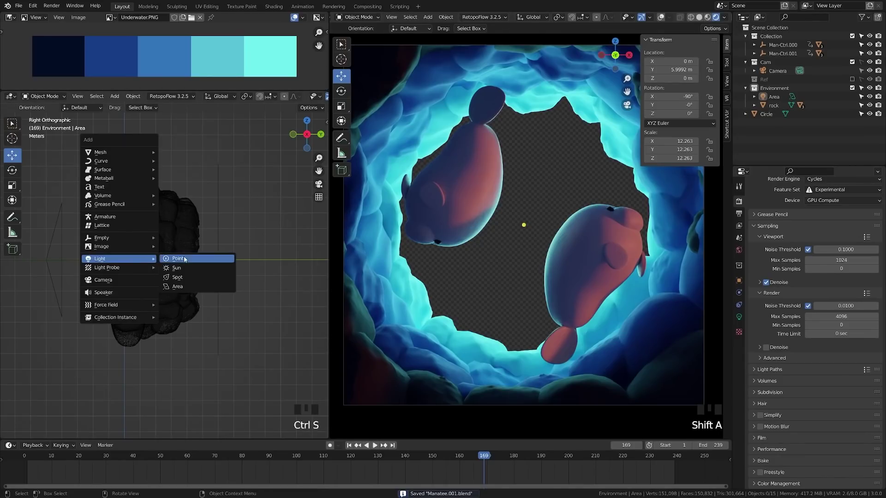
left_click(193, 287)
type("r90")
key("Return")
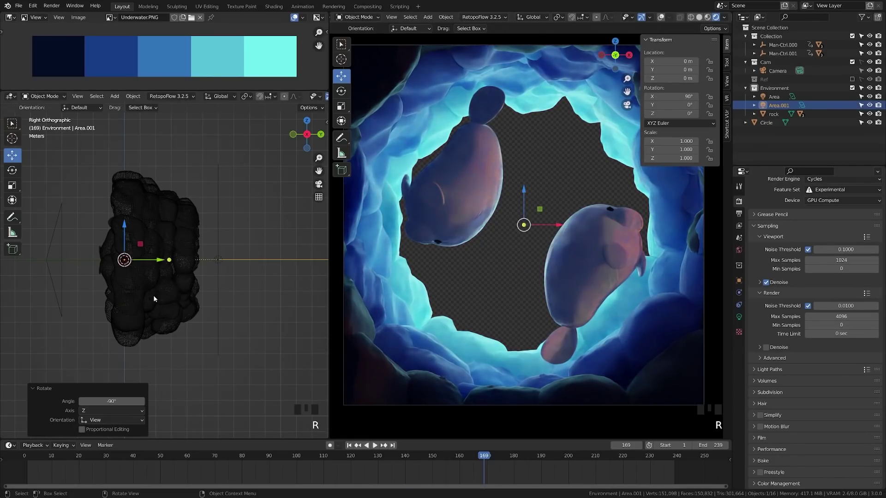
key("g")
left_click(158, 267)
Scale the front area light to about 2.76 and set its power to 50 W.
key("s")
left_click(123, 291)
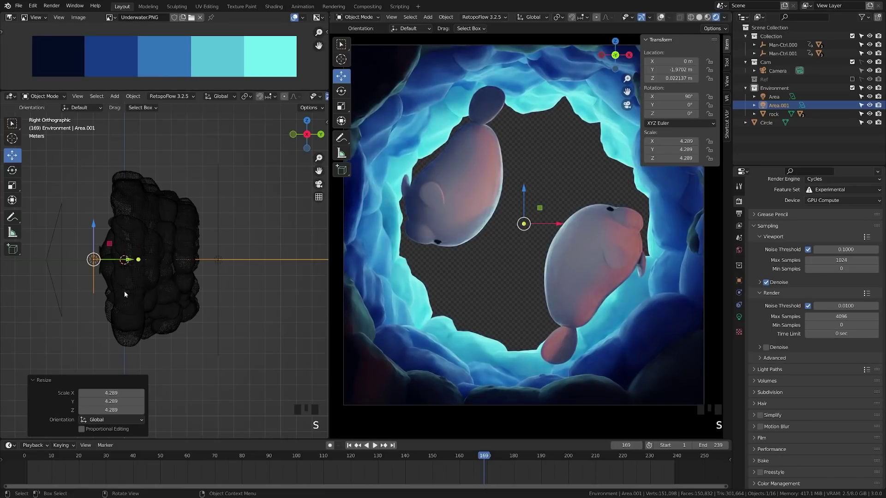
key("KP_1")
key("s")
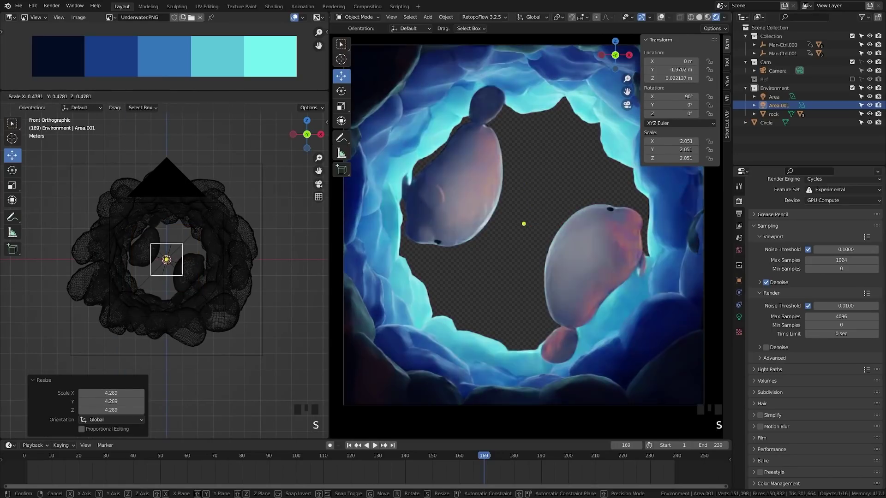
left_click(145, 281)
left_click(738, 317)
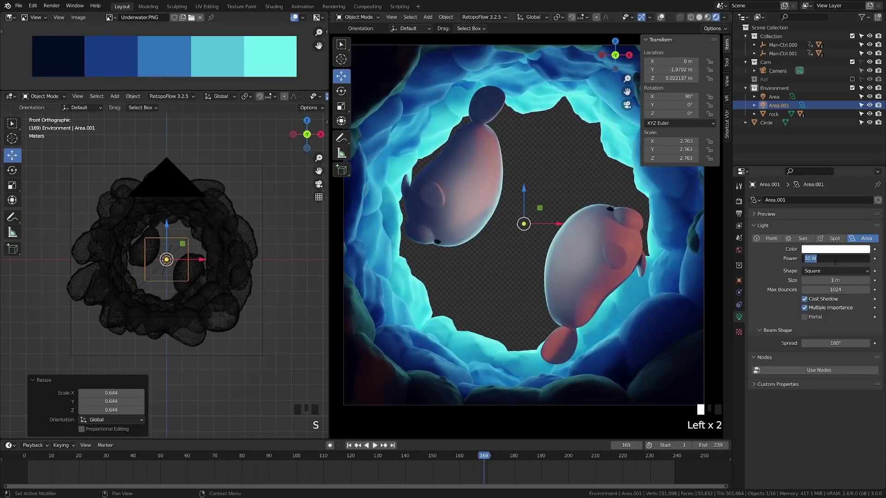
key("Return")
scroll(835, 254, "up", 1)
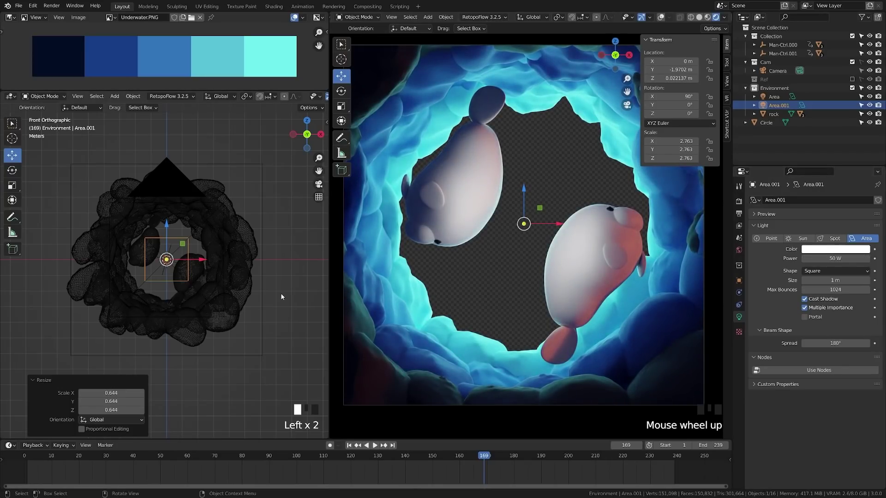
Set the front area light's size to 2 m, change its shape to Disk, and save the file.
type("2")
left_click(831, 288)
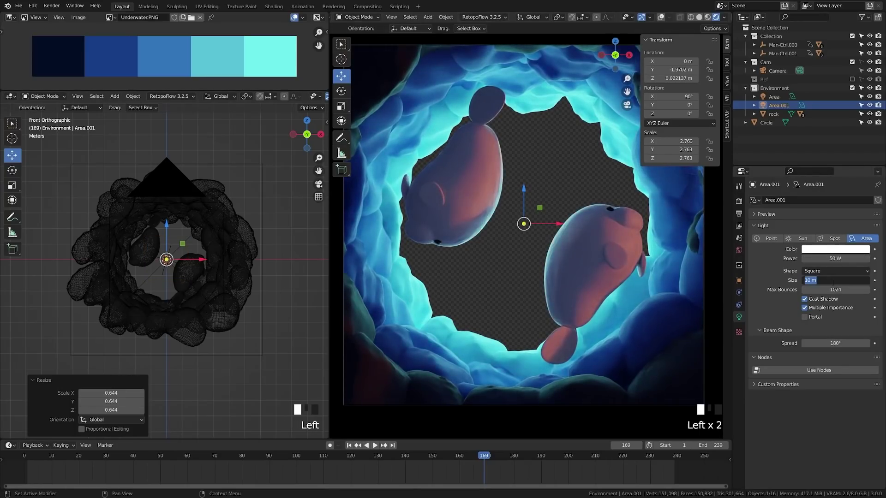
left_click(826, 271)
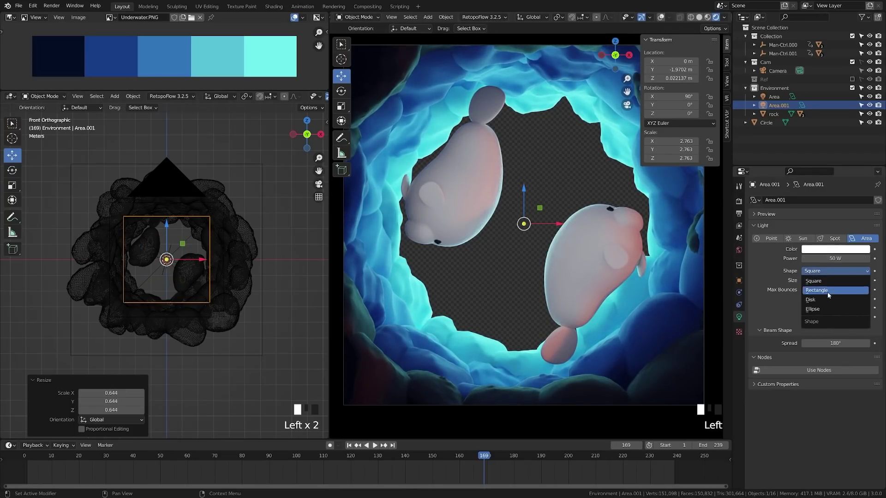
left_click(826, 292)
key("ctrl+s")
Tint the front area light saturated blue and set its power to 250 W.
left_click(834, 249)
mouse_move(827, 156)
left_mouse_down()
mouse_move(841, 140)
mouse_move(843, 171)
mouse_move(833, 150)
mouse_move(843, 144)
left_mouse_up()
left_click(836, 260)
type("250")
key("Return")
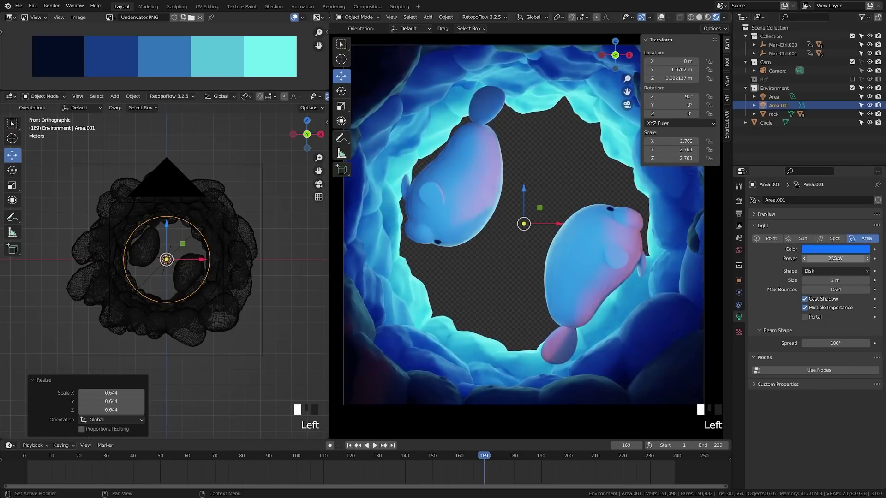
left_click(798, 262)
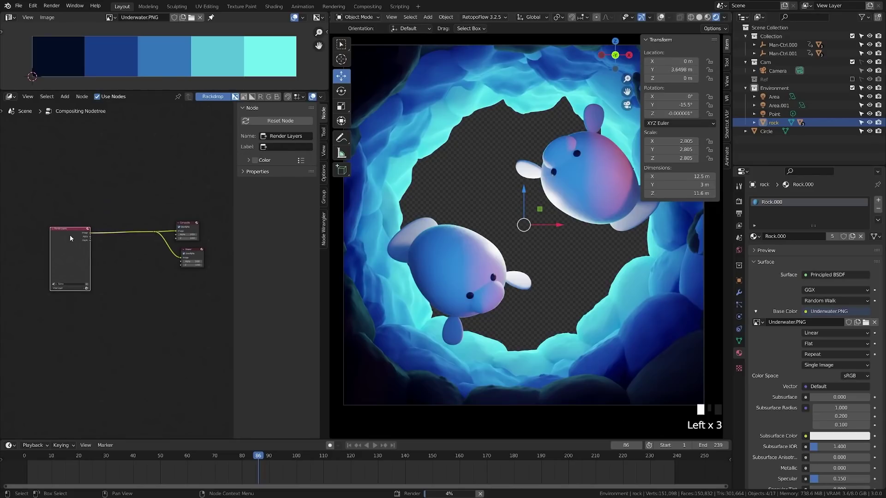
Rearrange the compositor nodes, moving Render Layers away from the outputs and aligning the Viewer beneath the Composite node.
left_click_drag(63, 241, 21, 241)
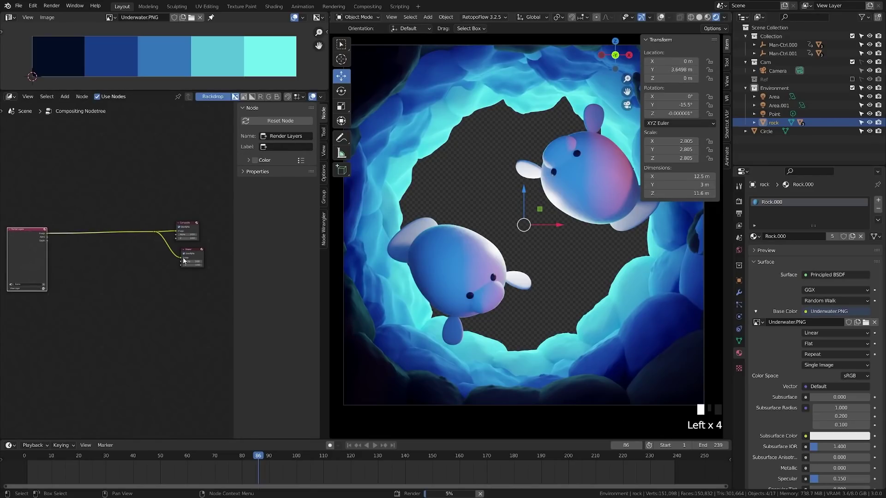
left_click_drag(191, 252, 185, 251)
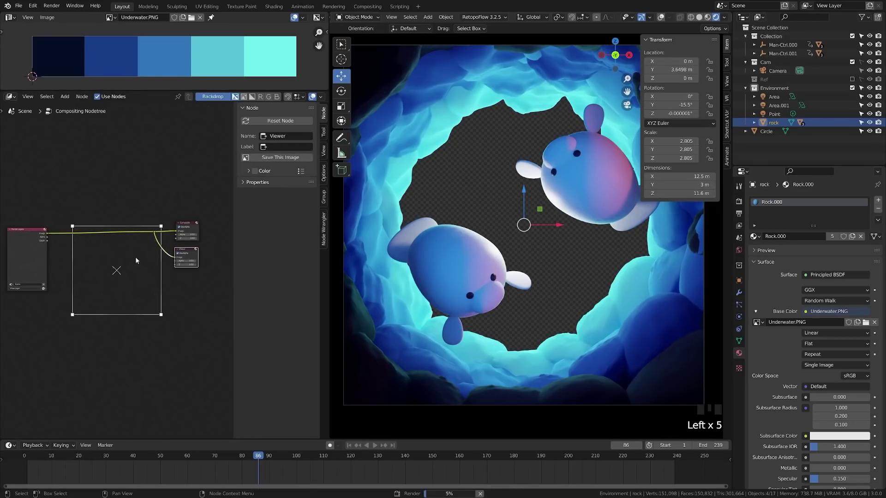
left_click(57, 281)
scroll(74, 260, "up", 2)
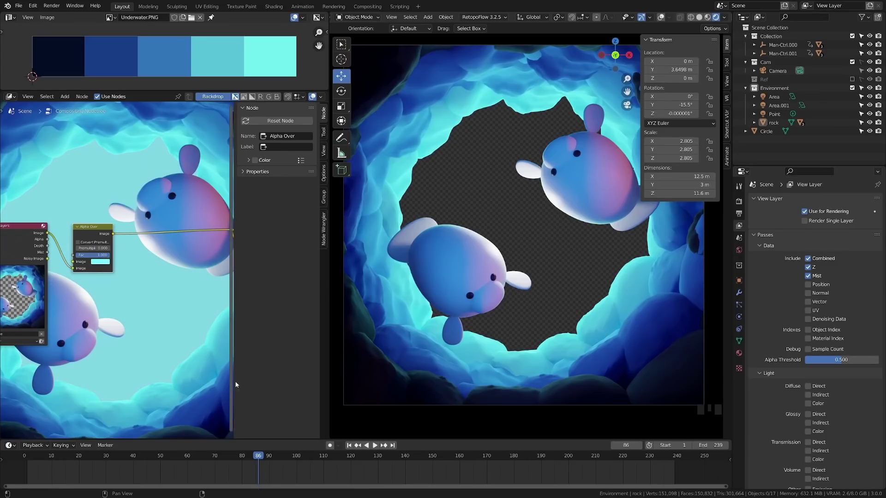
Add a Mix node to the compositor and connect the Mist pass to its second image input.
scroll(139, 277, "down", 3)
left_click_drag(142, 233, 83, 241)
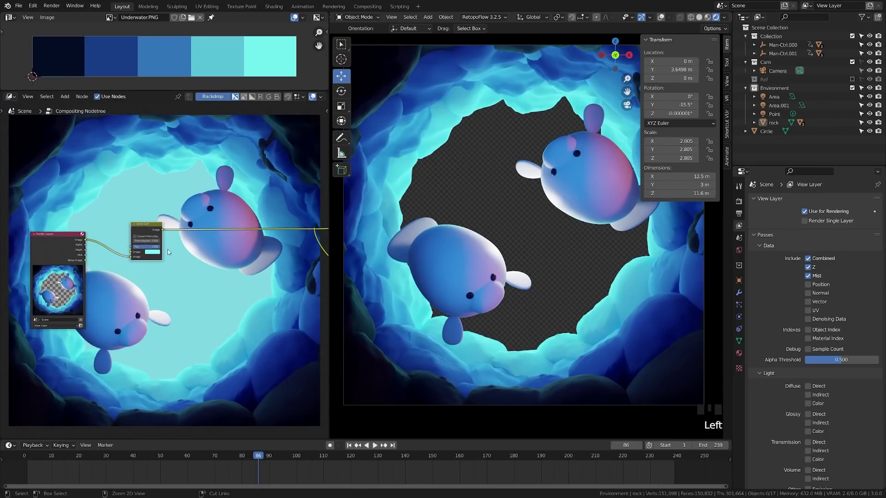
key("shift+a")
left_click(230, 279)
left_click(161, 289)
left_click_drag(133, 256, 151, 302)
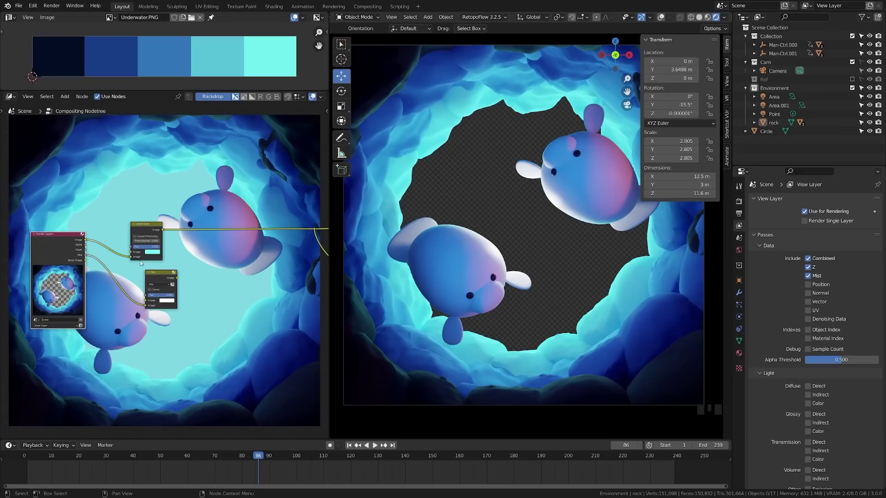
Place the Mix node after Alpha Over, feed Alpha Over into its first image input, and link its output to the output nodes.
left_click_drag(156, 272, 212, 255)
left_click_drag(162, 230, 200, 283)
middle_click_drag(231, 258, 179, 267)
left_click_drag(181, 270, 263, 238)
middle_click_drag(231, 253, 281, 238)
scroll(281, 239, "up", 4)
left_click_drag(226, 241, 224, 223)
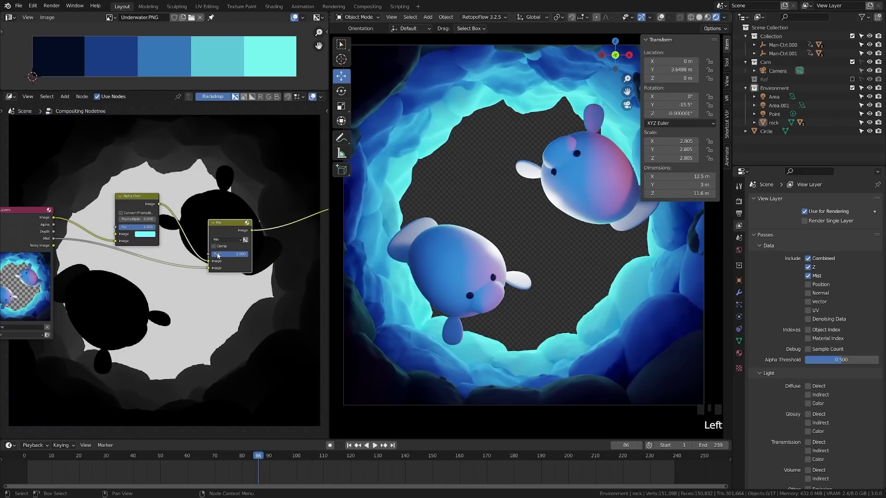
Reroute the Mist pass to the Mix node's factor and set the second mix color to pure red.
left_click_drag(208, 268, 208, 254)
left_click(237, 268)
left_click_drag(257, 205, 257, 225)
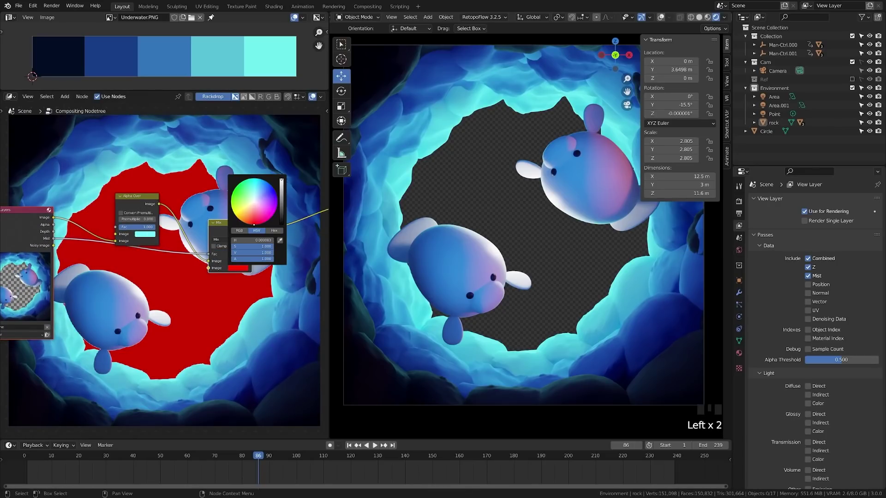
Insert a ColorRamp node between the Mist pass and the Mix node's factor, making room for it among the nodes.
left_click_drag(30, 216, 35, 257)
key("shift+a")
left_click(147, 285)
type("col")
key("Return")
left_click(116, 275)
left_click_drag(134, 276, 130, 295)
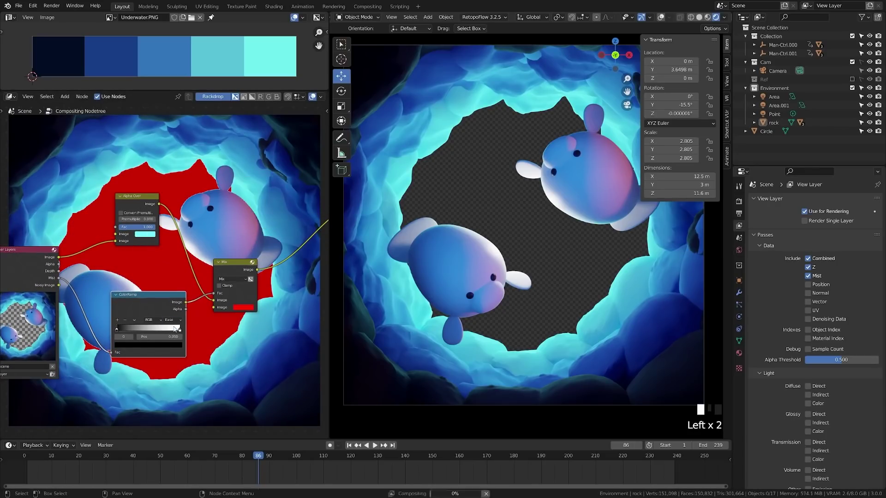
Slide the ColorRamp's white stop close to the black stop, at position 0.022, and shift the node up.
mouse_move(122, 331)
left_mouse_down()
mouse_move(163, 331)
mouse_move(116, 331)
left_mouse_up()
left_click_drag(178, 330, 107, 336)
left_click_drag(162, 295, 161, 273)
middle_click_drag(230, 297, 185, 298)
middle_click_drag(198, 298, 176, 298)
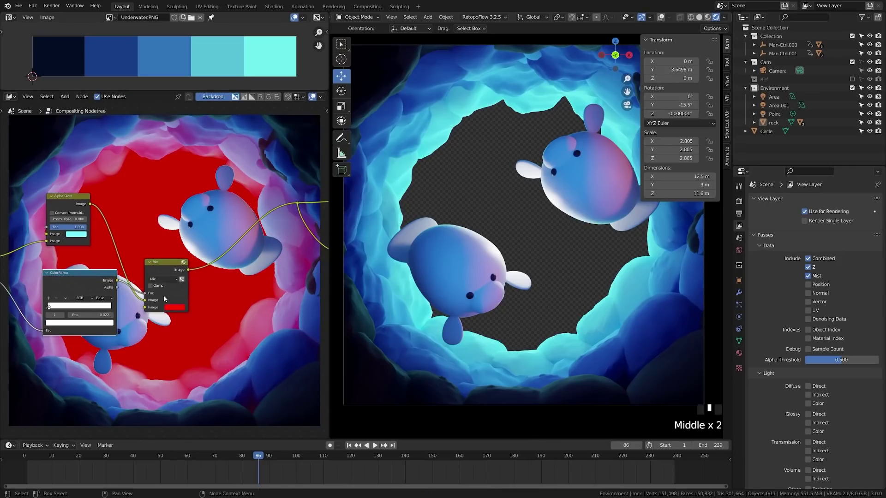
Change the Mix node's second color to turquoise.
left_click(174, 307)
mouse_move(191, 231)
left_mouse_down()
mouse_move(200, 226)
mouse_move(189, 223)
left_mouse_up()
left_click(175, 307)
Fine-tune the ColorRamp stops with the white stop at about 0.058, and retouch the Mix node's turquoise color.
scroll(71, 310, "up", 7)
scroll(71, 310, "up", 1)
middle_click_drag(71, 311, 182, 227)
left_click_drag(66, 256, 67, 255)
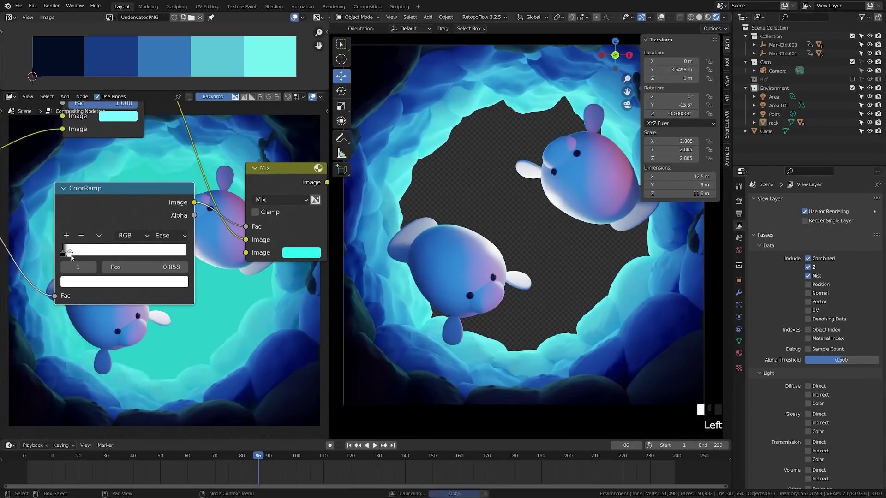
left_click(62, 253)
left_click(69, 281)
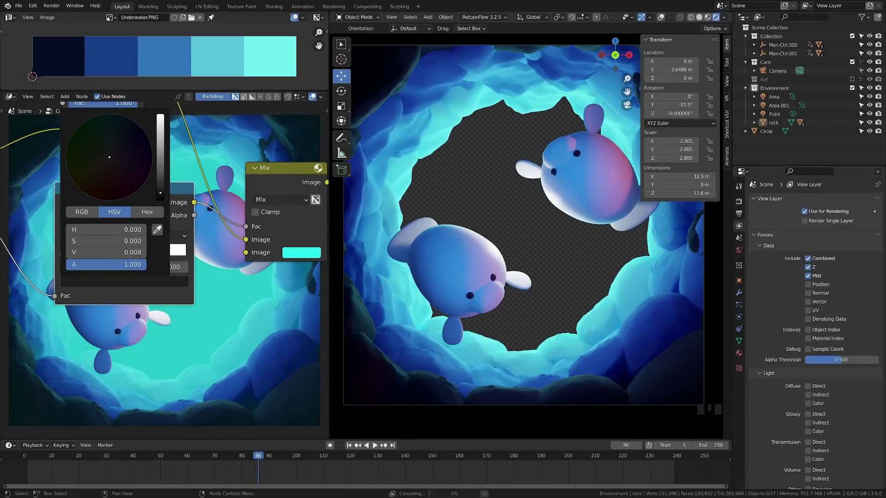
left_click(301, 252)
mouse_move(327, 201)
left_mouse_down()
mouse_move(338, 201)
mouse_move(303, 200)
mouse_move(327, 201)
left_mouse_up()
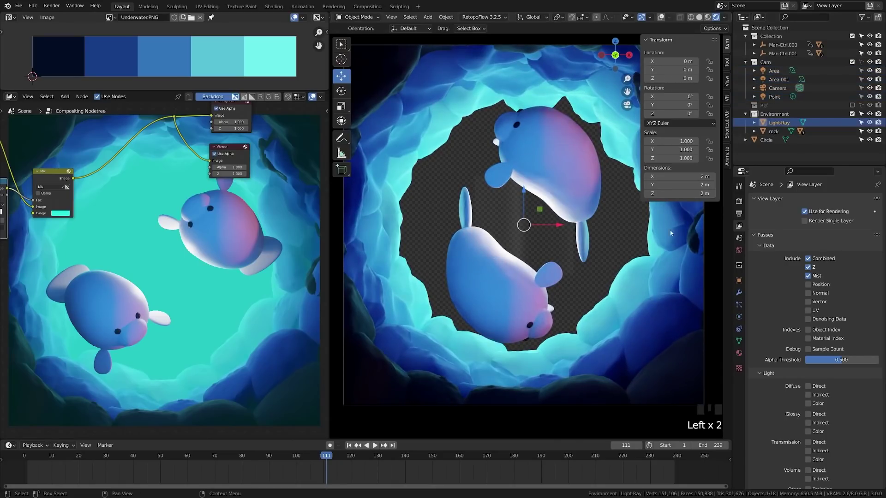
Scale the Light-Ray cube to about 6.05, tilt it to -24.1° on Y, and save the file.
key("s")
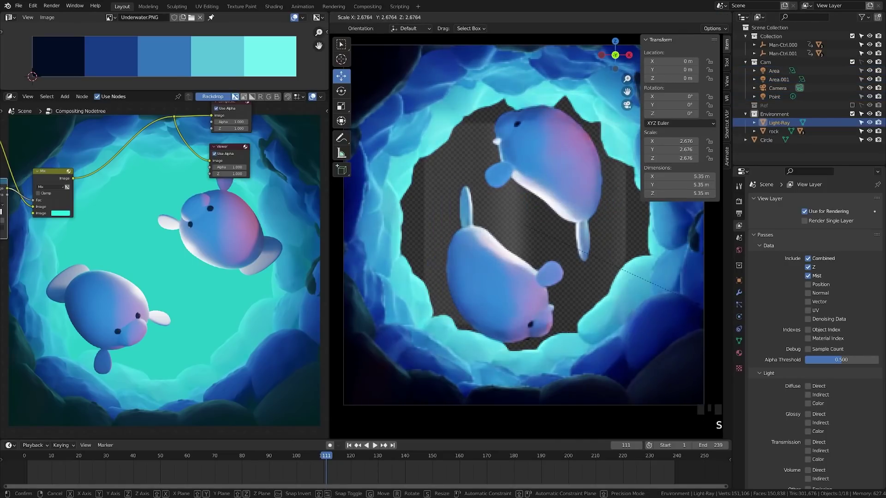
left_click(589, 357)
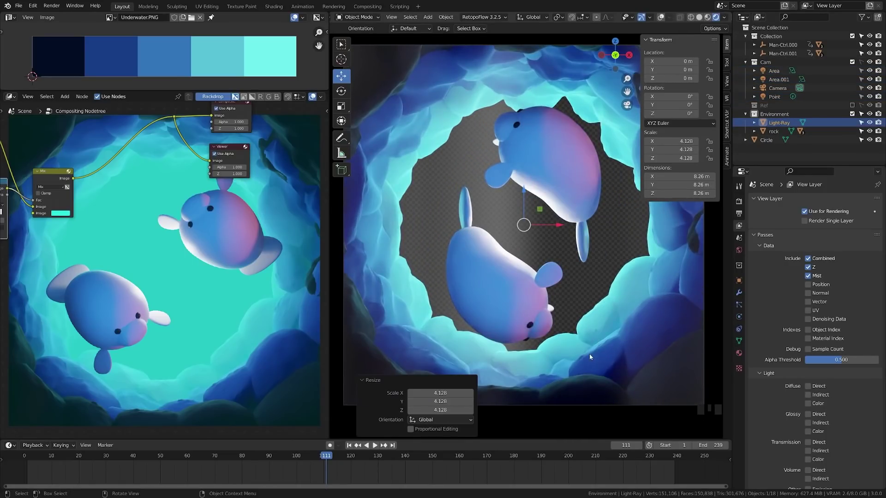
key("r")
left_click(668, 265)
key("r")
left_click(658, 293)
key("s")
left_click(692, 307)
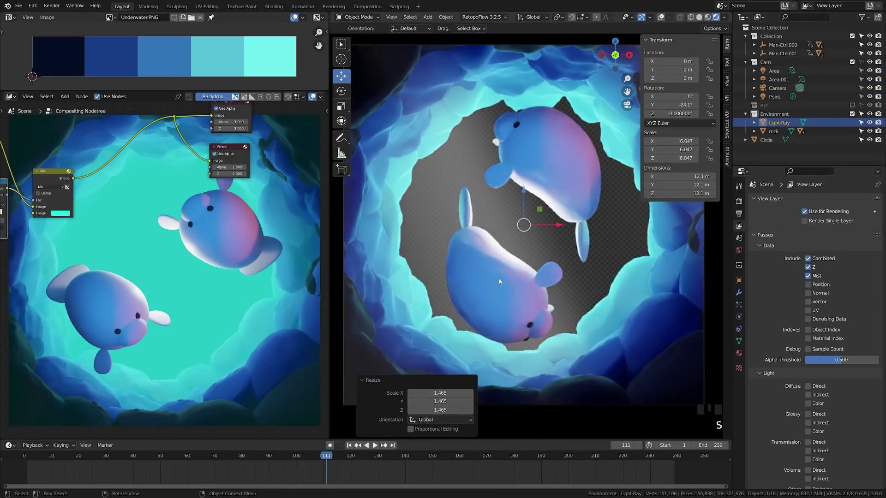
scroll(500, 280, "down", 4)
key("KP_1")
key("ctrl+s")
key("KP_0")
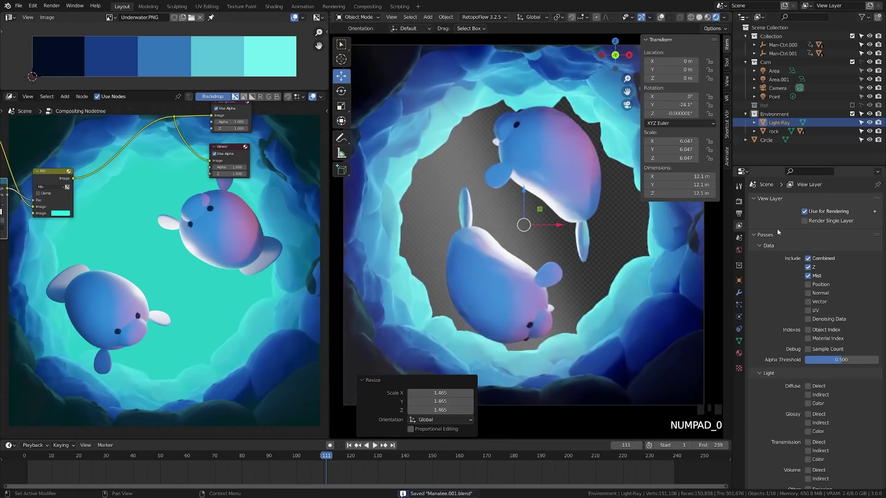
Try a Ray Intensity of 6.57 in the Light Rays material's volume settings and undo it.
left_click(739, 353)
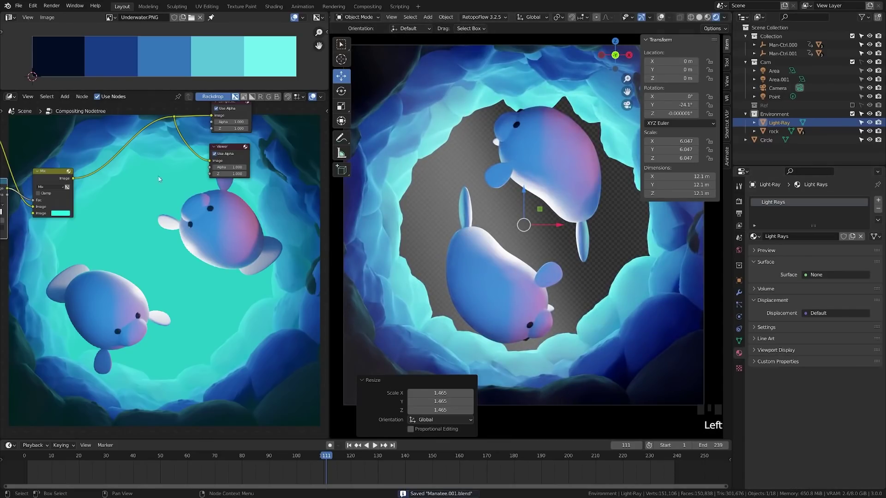
left_click(758, 261)
left_click(758, 272)
left_click(839, 312)
left_click(839, 313)
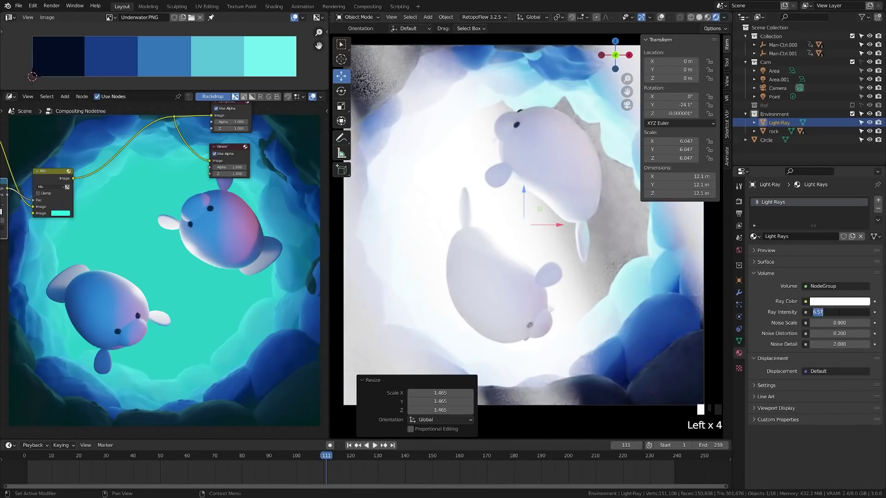
key("ctrl+z")
key("ctrl+z")
Set the Light Rays Noise Scale to -1.000 and rotate the Light-Ray cube 90° in the side view.
mouse_move(839, 324)
left_mouse_down()
mouse_move(814, 324)
mouse_move(831, 324)
left_mouse_up()
key("KP_3")
type("r90")
left_click(533, 252)
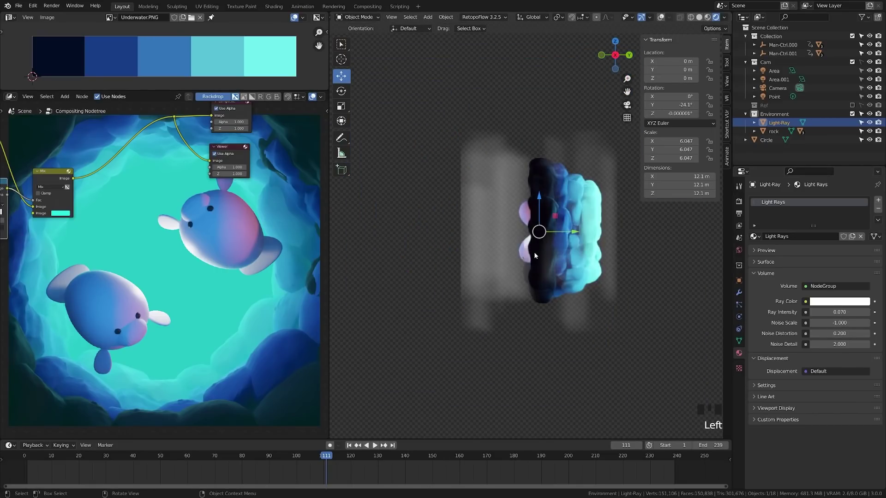
key("KP_0")
key("KP_3")
Tilt the Light-Ray cube further in the side view and re-enter the material's Noise Scale.
key("r")
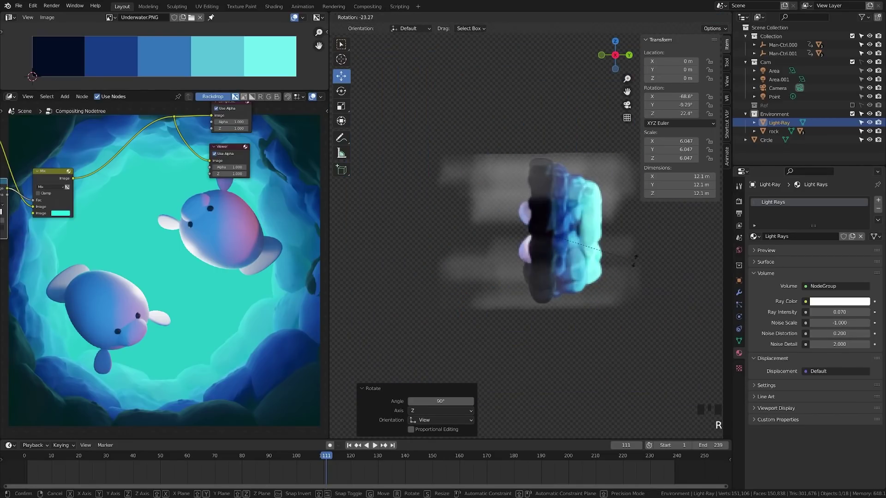
left_click(595, 309)
left_click(848, 324)
key("Return")
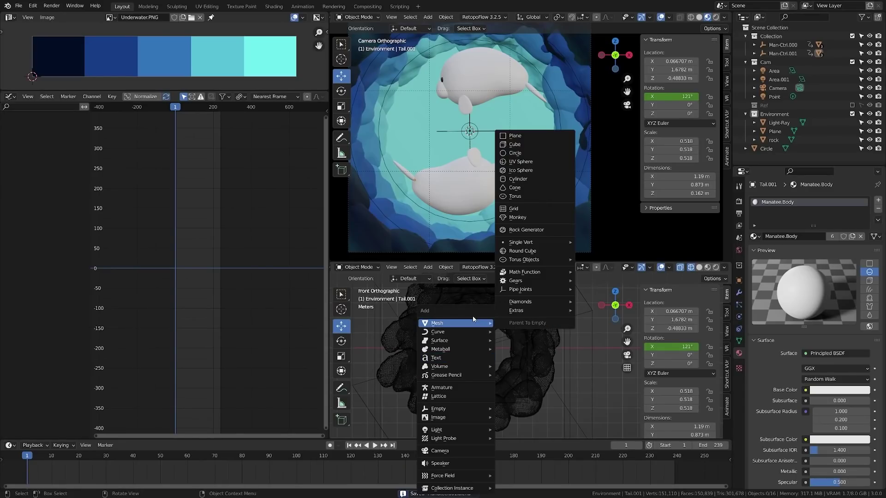
Add a plane, isolate it in an enlarged front viewport, and rotate it 90° on X.
left_click(516, 153)
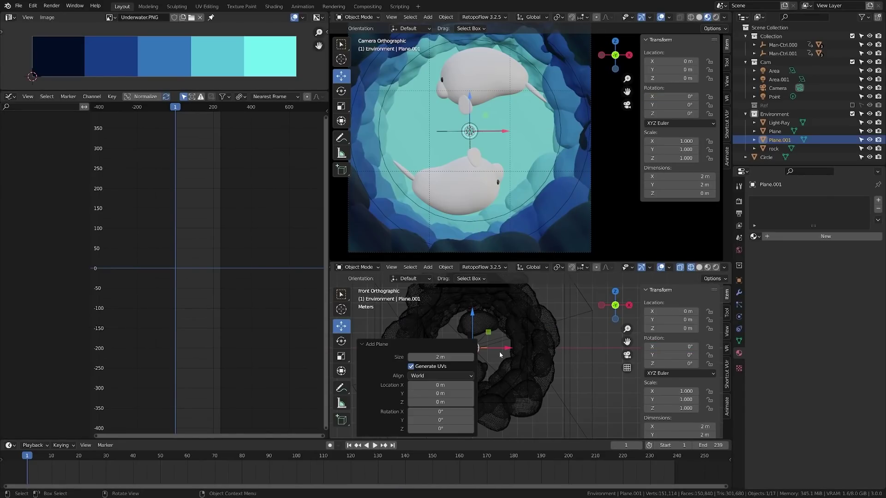
key("KP_Divide")
left_click_drag(345, 236, 345, 140)
key("r")
key("x")
key("9")
key("0")
key("Return")
Scale the plane to 0.1 along X to form a narrow strip and apply its scale.
key("s")
key("x")
key("period")
key("1")
key("Return")
key("ctrl+a")
key("s")
scroll(530, 294, "up", 3)
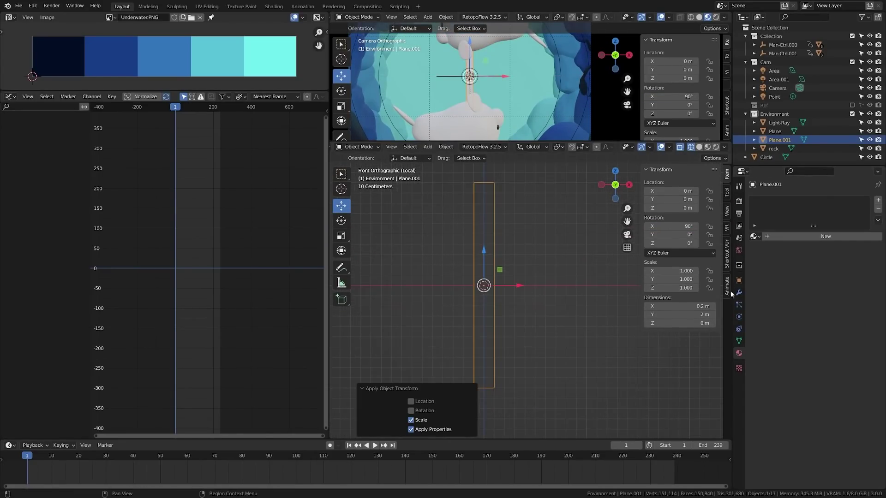
Add Solidify and Subdivision Surface modifiers to the strip.
left_click(738, 292)
left_click(779, 200)
left_click(730, 346)
left_click(814, 200)
left_click(719, 354)
Add a horizontal edge loop near the strip's lower end, show the strip in solid shading, and save the file.
key("Tab")
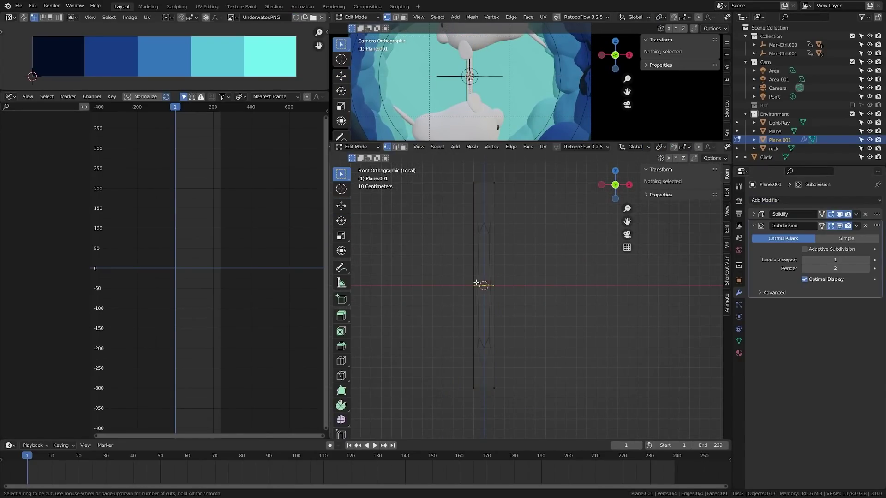
key("ctrl+Tab")
key("ctrl+r")
left_click(489, 311)
left_click(488, 235)
key("Tab")
key("shift+z")
key("ctrl+s")
left_click(754, 226)
left_click(771, 201)
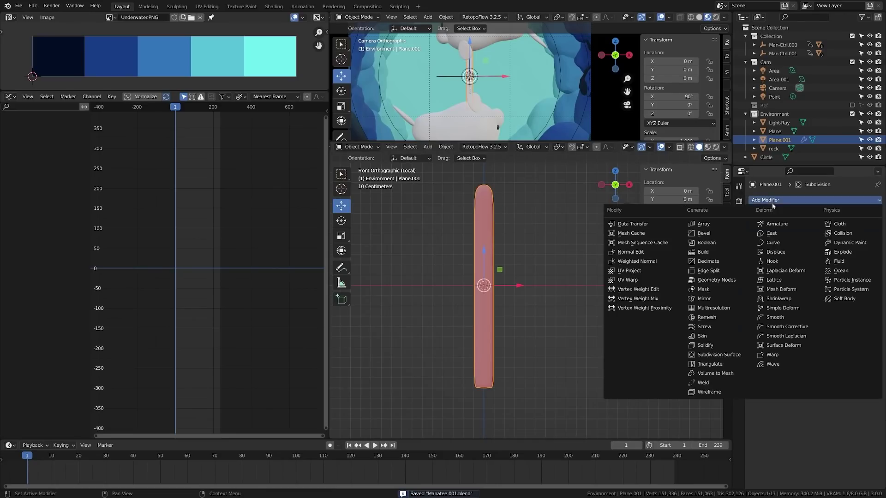
Shorten the strip's mesh along Z to about 1.23 m, raise it so its base sits on the origin, and save.
key("Tab")
key("a")
key("s")
key("z")
key("Return")
key("g")
key("z")
left_click(534, 295)
middle_click_drag(531, 288, 527, 364, "shift")
left_click(482, 251)
key("Tab")
key("alt+a")
key("ctrl+s")
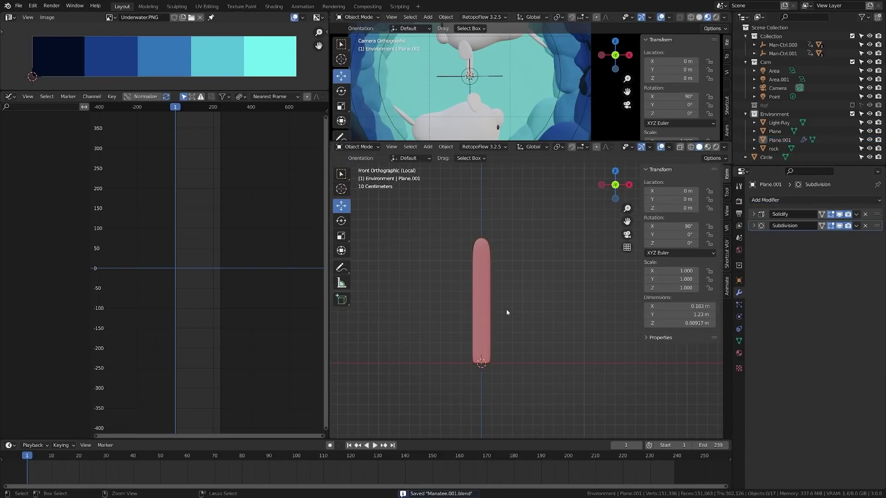
Set the strip's Solidify thickness to 0.15 m and its offset to 0.
key("KP_3")
left_click(753, 214)
left_click(835, 237)
type(".25")
key("Return")
left_click_drag(820, 248, 844, 248)
left_click_drag(834, 238, 821, 238)
key("KP_1")
scroll(488, 320, "up", 3)
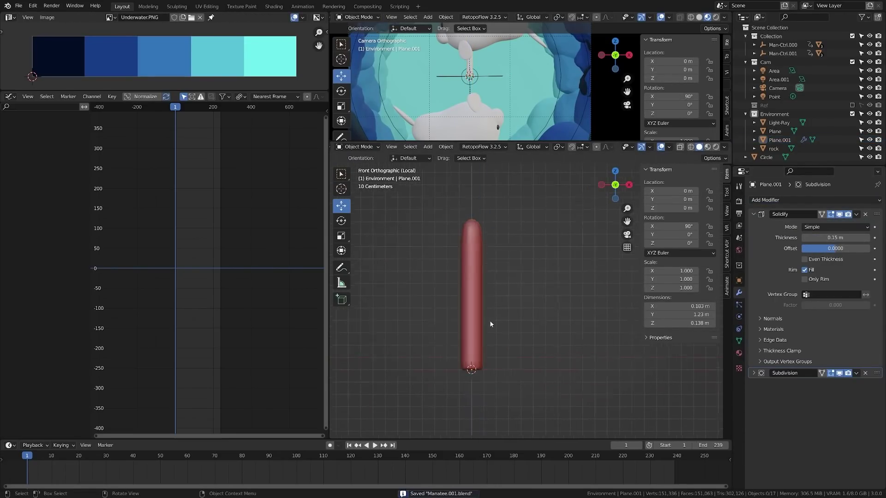
Add a Wave modifier to the strip with height 0.08 m and width 1.2 m, and raise its narrowness during playback.
left_click(475, 295)
left_click(769, 201)
left_click(772, 364)
key("space")
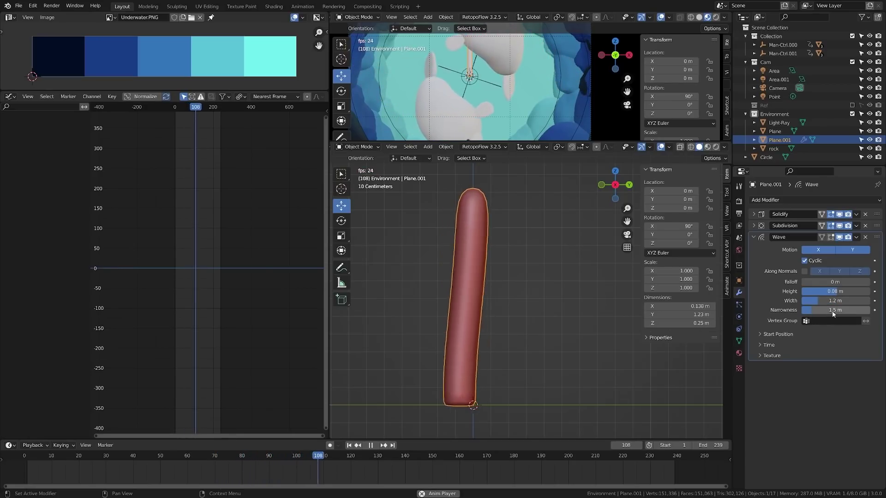
left_click_drag(832, 310, 847, 310)
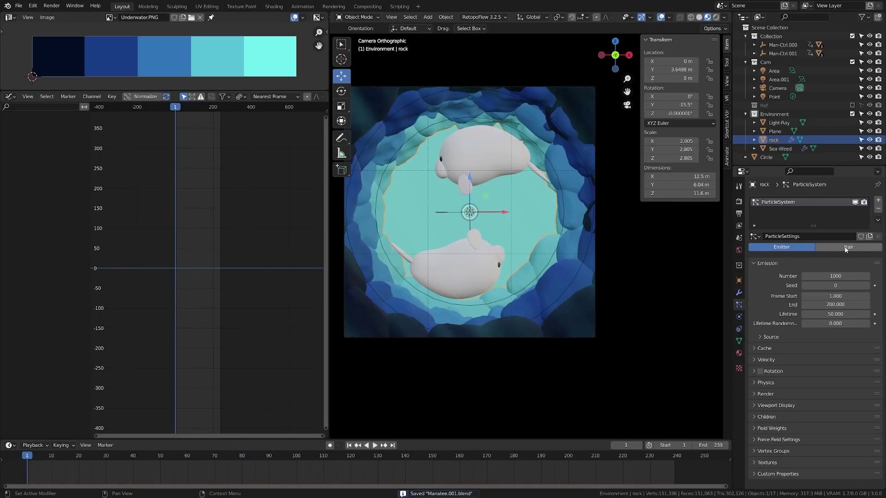
Switch the rock's particle system to Hair, name it Seaweed, and deselect everything.
left_click(847, 247)
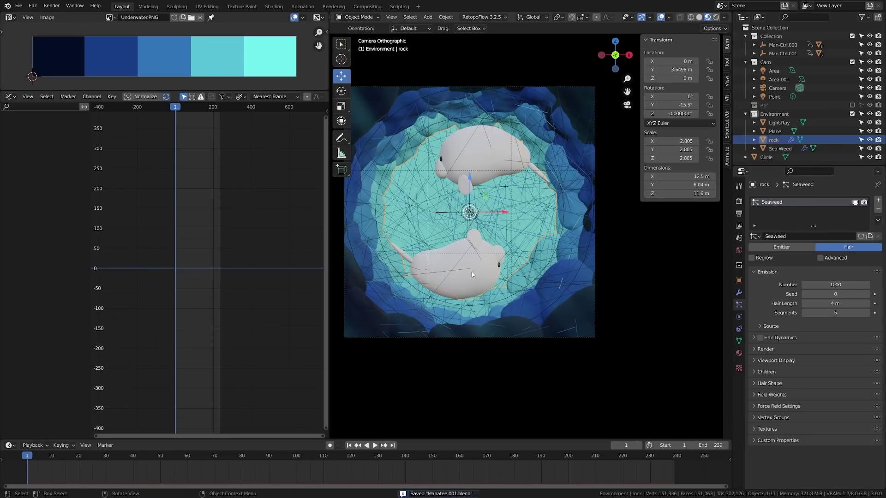
key("alt+a")
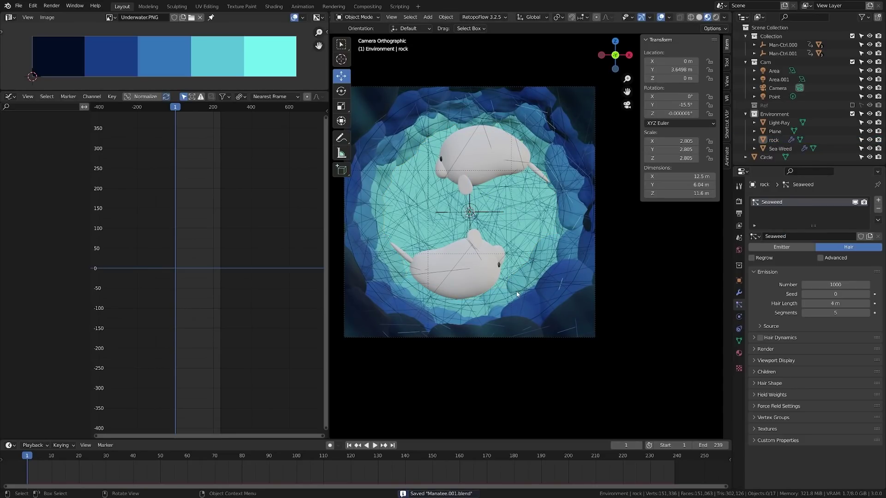
In the rock's mesh, viewed from the right in wireframe, select only the frontmost ring of stones nearest the manatees.
key("ctrl+Tab")
left_click(607, 322)
key("KP_3")
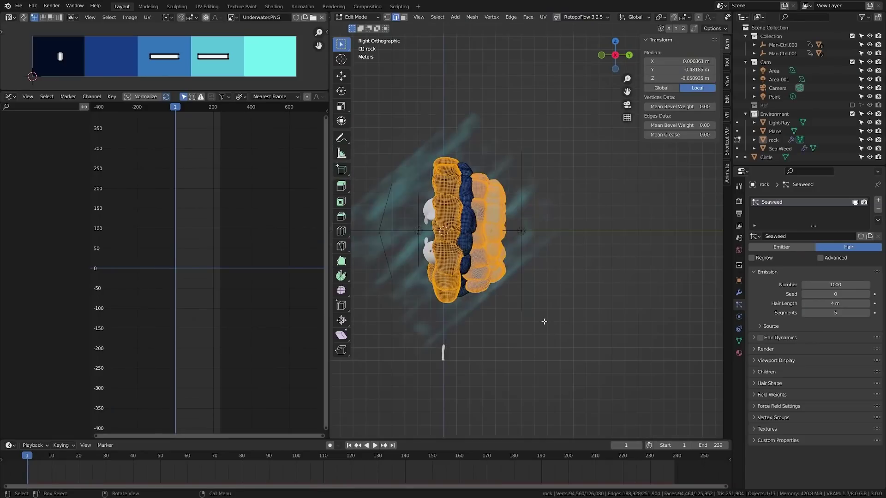
key("z")
left_click(420, 262)
mouse_move(495, 256)
left_mouse_down("shift")
mouse_move(494, 198)
mouse_move(483, 288)
mouse_move(487, 192)
mouse_move(474, 144)
mouse_move(480, 310)
left_mouse_up("shift")
right_click(560, 312)
Assign the selected front stones to a vertex group named Particles, save the file, and return to the camera view.
left_click(738, 341)
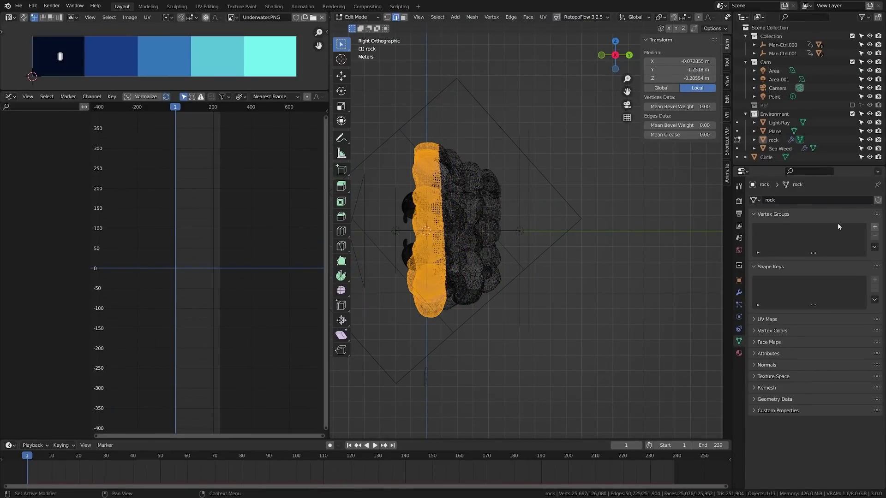
left_click(874, 227)
key("Tab")
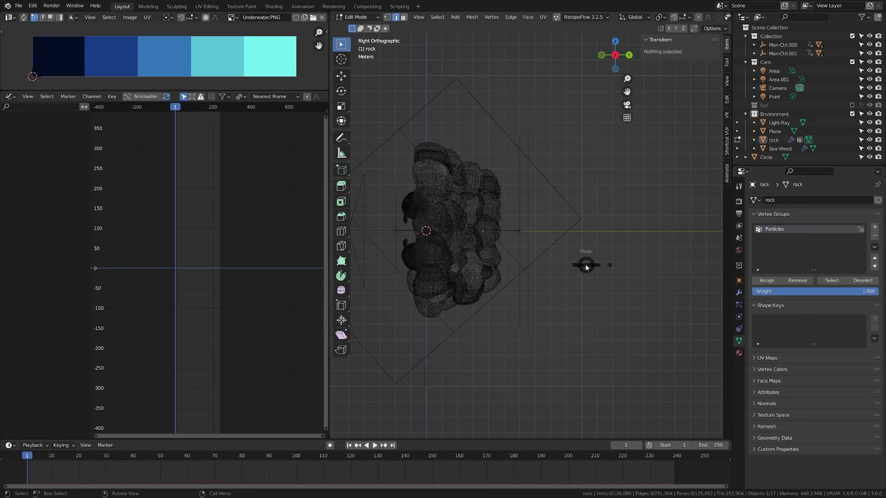
key("ctrl+s")
key("KP_0")
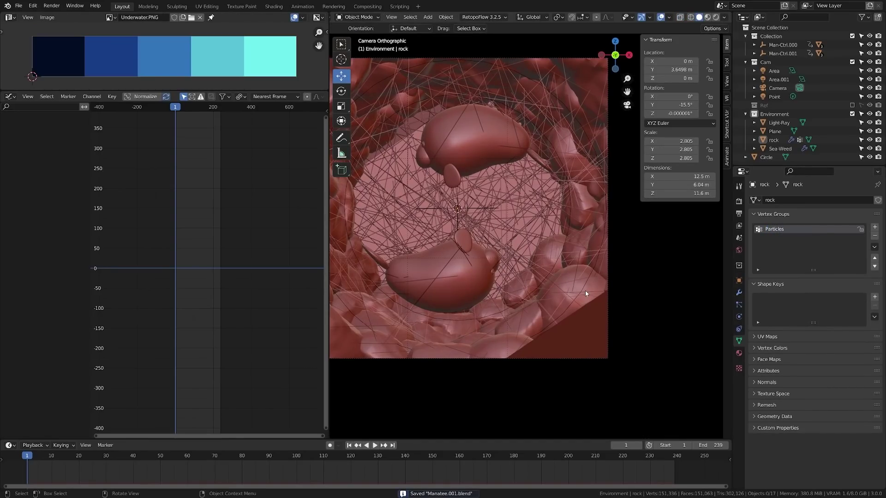
Limit the Seaweed system's density to the Particles vertex group and set its hair length to 0.25 m.
scroll(585, 293, "down", 1)
left_click(738, 304)
left_click(772, 418)
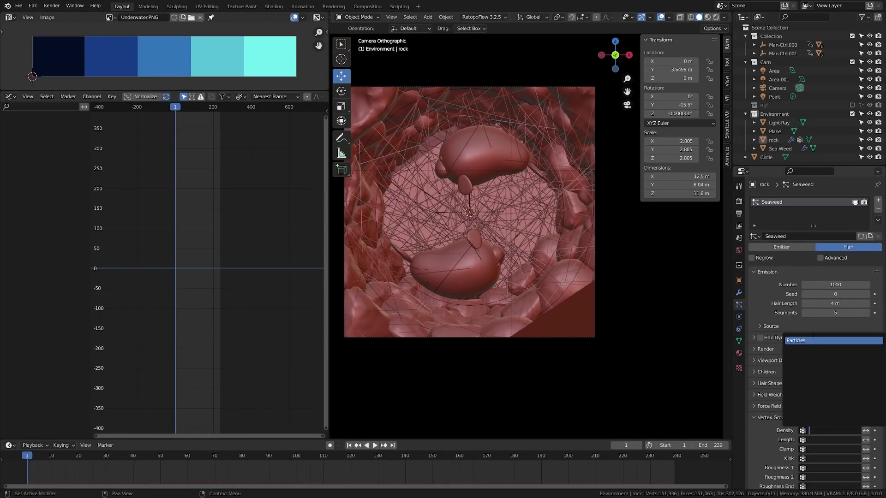
middle_click_drag(500, 302, 536, 317)
scroll(533, 317, "up", 3)
scroll(533, 317, "up", 1)
left_click_drag(835, 303, 830, 303)
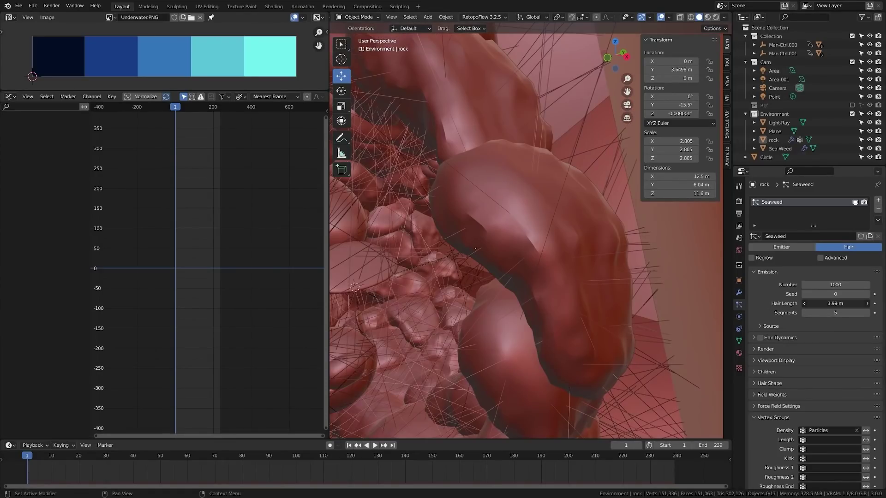
type("0.25")
key("Return")
key("KP_0")
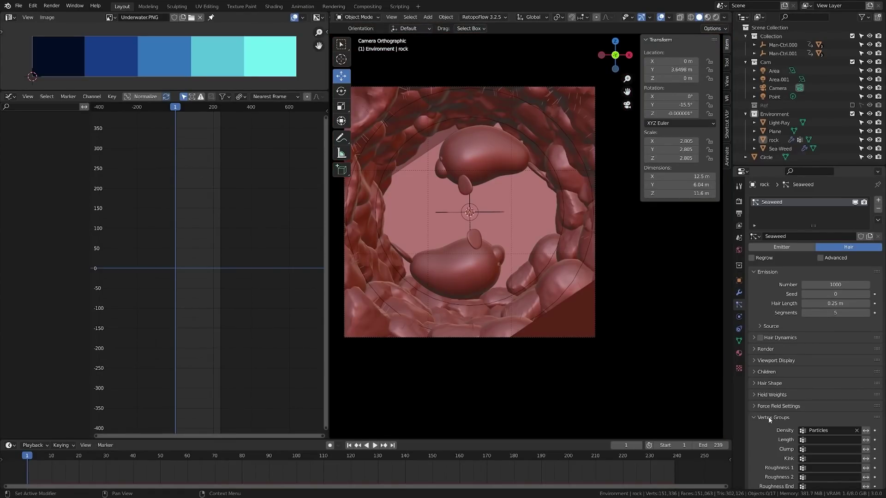
Render the Seaweed hairs as instances of the Sea-Weed object and set the hair length to 1 m.
left_click(768, 418)
left_click(773, 360)
left_click(773, 361)
left_click(771, 349)
left_click(826, 363)
left_click(821, 397)
left_click(830, 425)
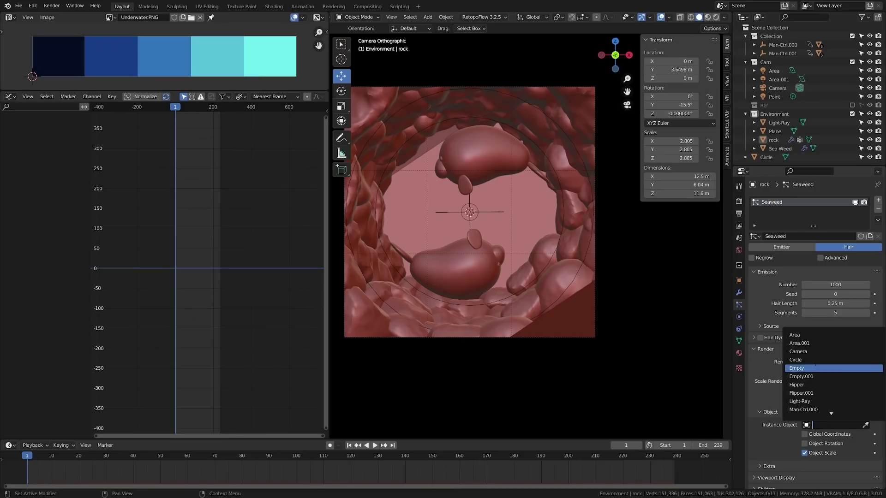
scroll(816, 392, "down", 3)
left_click(817, 393)
type("1")
key("Return")
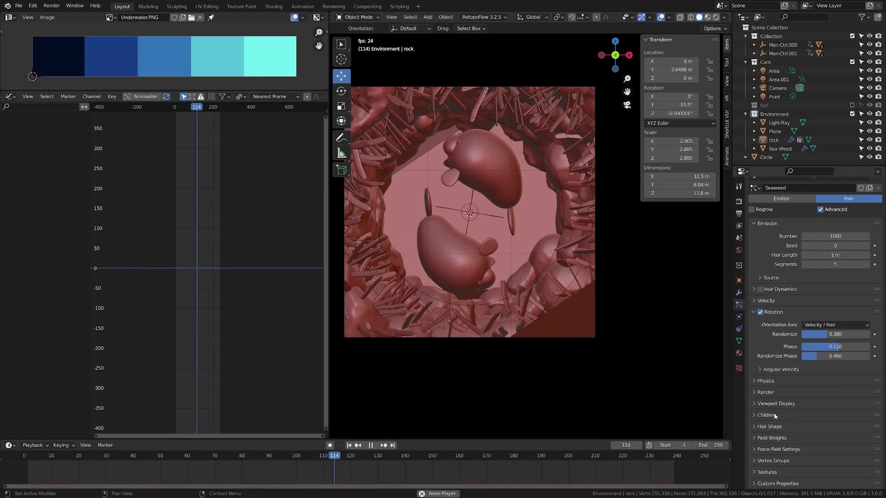
Give the Seaweed system Simple children and reduce the children's length.
left_click(814, 428)
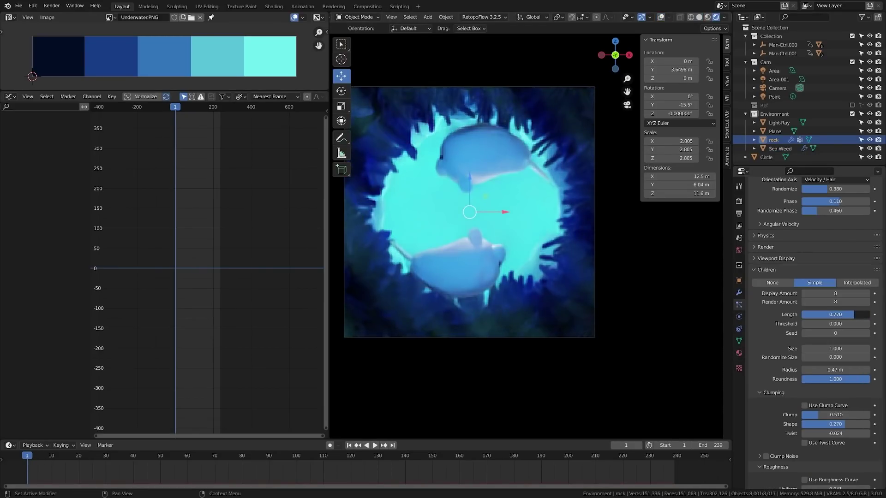
left_click_drag(853, 314, 836, 314)
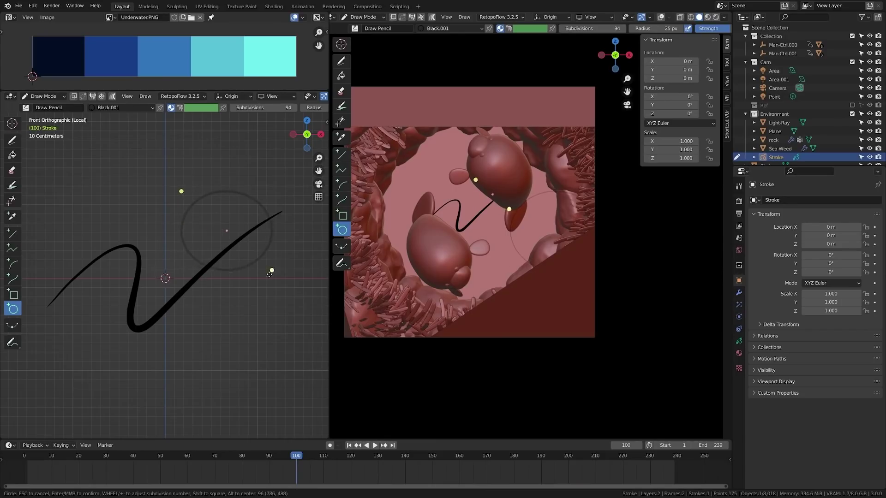
Set the three-circle Grease Pencil bubble's stroke base colour to white, check it in rendered shading, and save the file.
key("Tab")
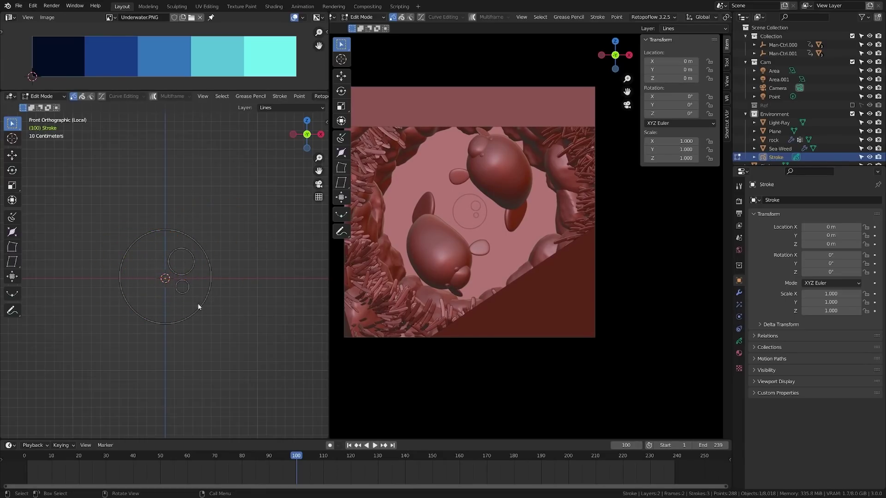
key("Tab")
left_click(738, 353)
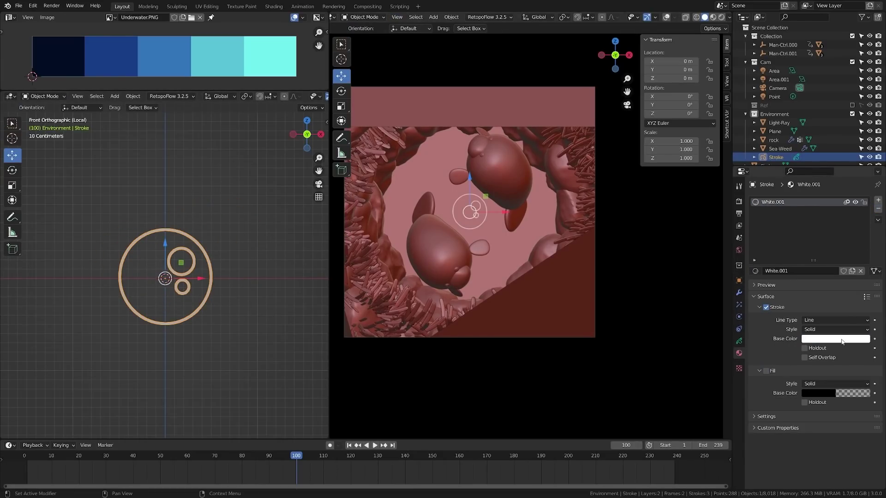
left_click(841, 341)
key("alt+a")
scroll(180, 298, "up", 2)
key("z")
left_click(192, 280)
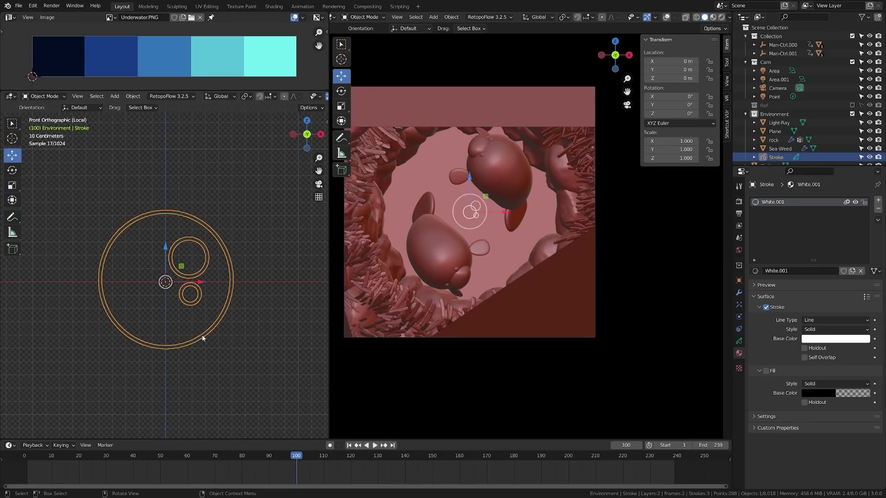
key("Tab")
left_click(250, 300)
key("ctrl+s")
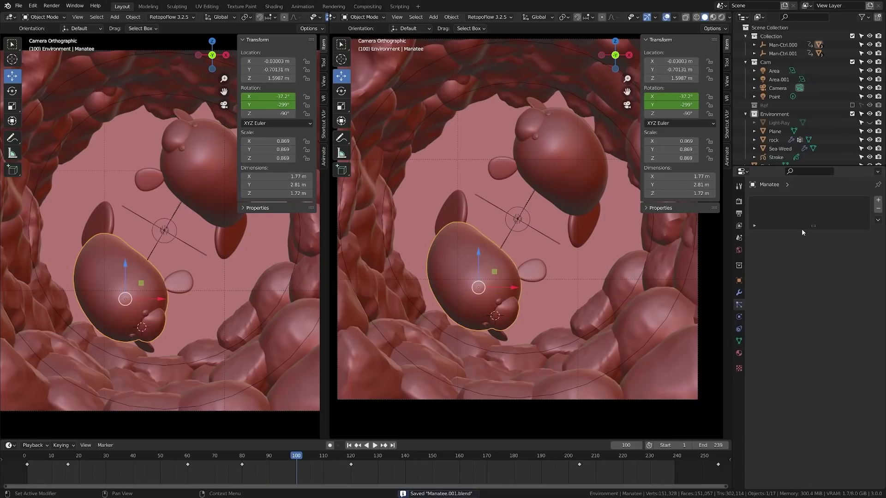
Add an emitter particle system to the selected manatee, save, and play the animation from the first frame.
left_click(878, 199)
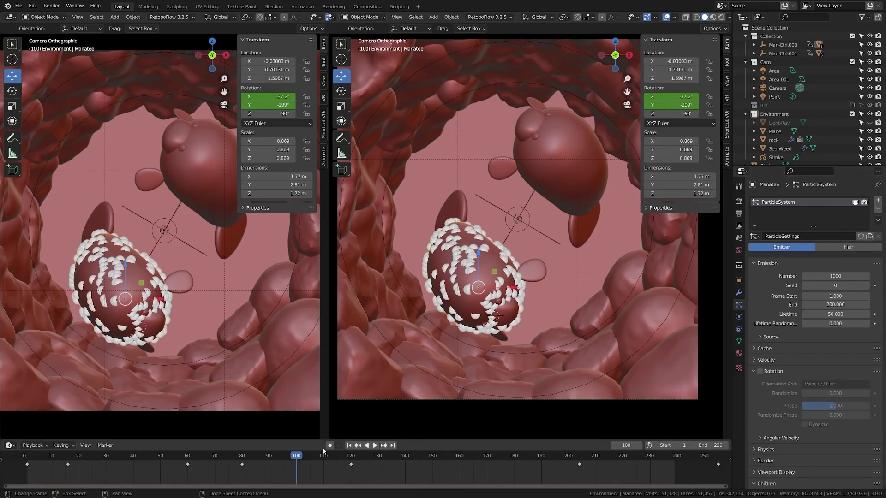
left_click(348, 445)
key("ctrl+s")
left_click(375, 446)
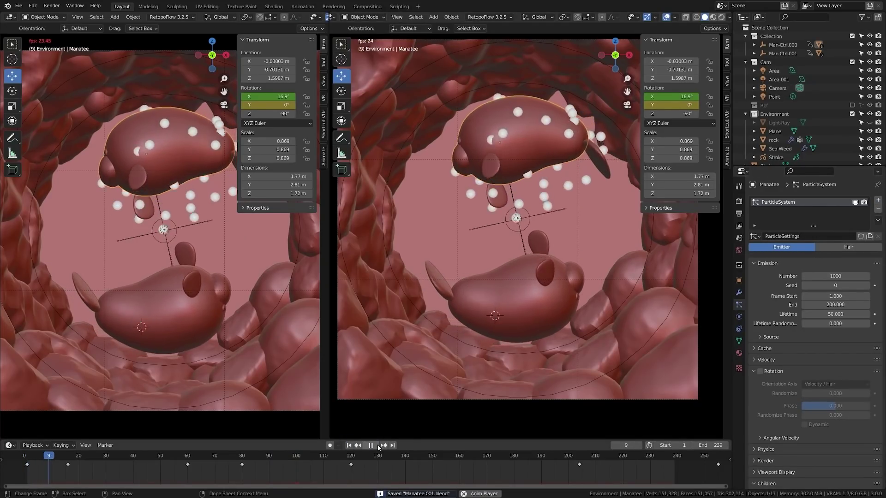
Reverse the scene's gravity so the particles rise, setting its Z value to positive 9.8 m/s².
left_click(753, 371)
left_click(738, 237)
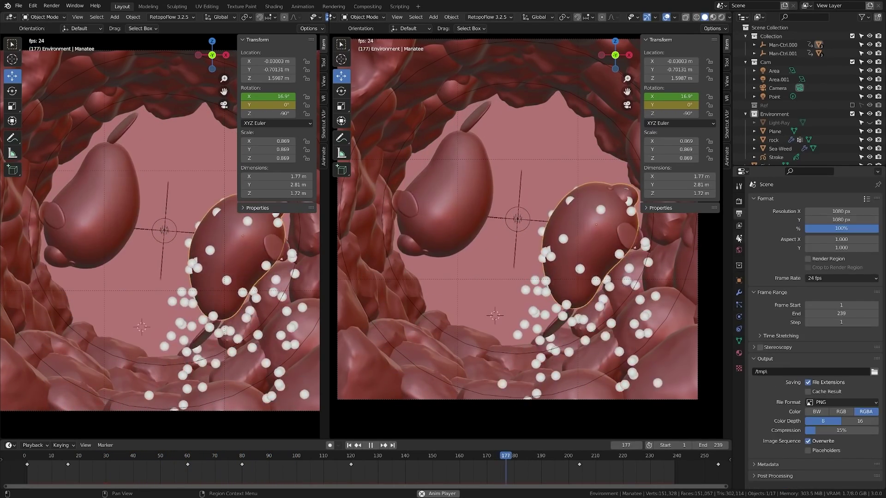
left_click(753, 258)
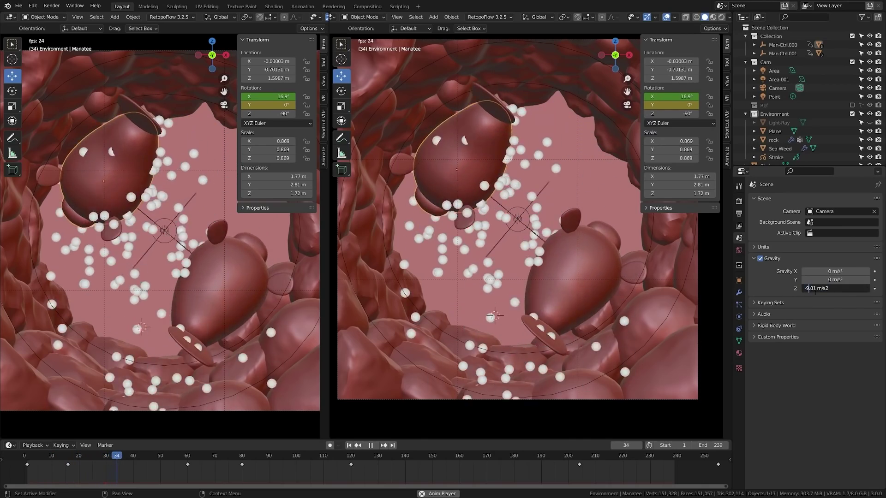
key("Left")
key("Delete")
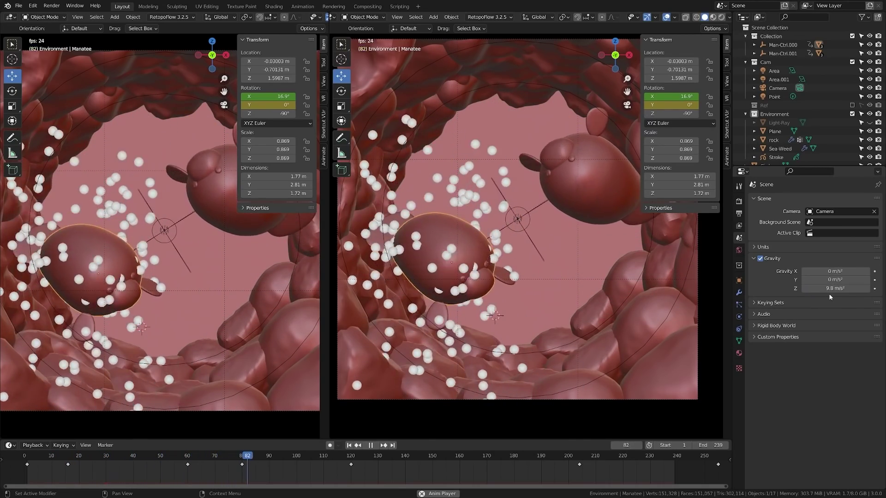
Set the manatee emitter's particle number to 25, its end frame to 239 and its lifetime to 25.
key("ctrl+a")
left_click(834, 277)
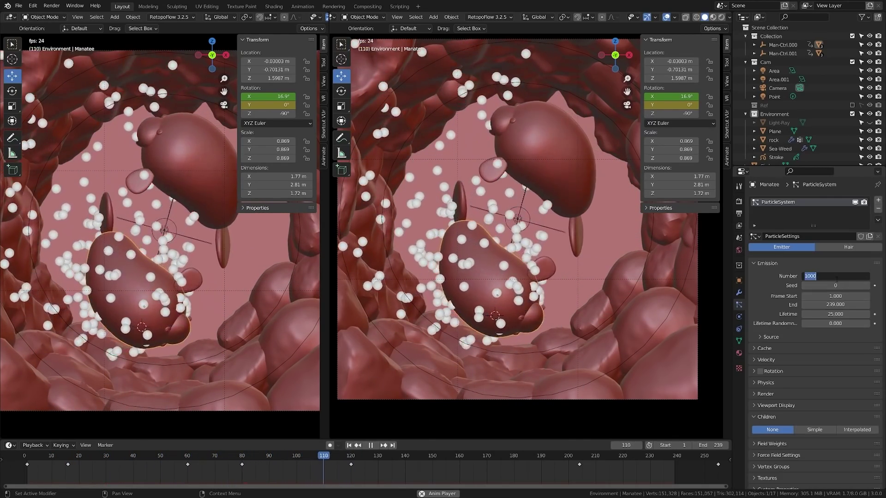
type("25")
key("Return")
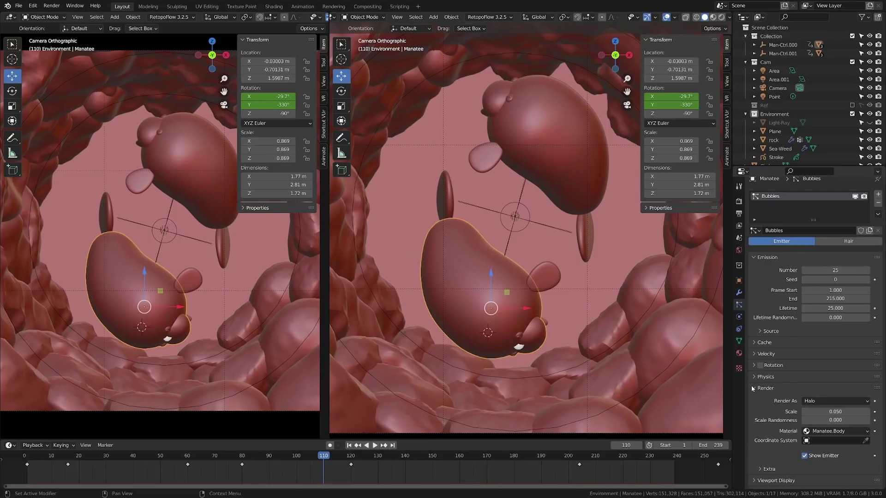
Render the Bubbles particles as instances of the Stroke object and rename that object Bubble.
left_click(824, 450)
left_click(824, 463)
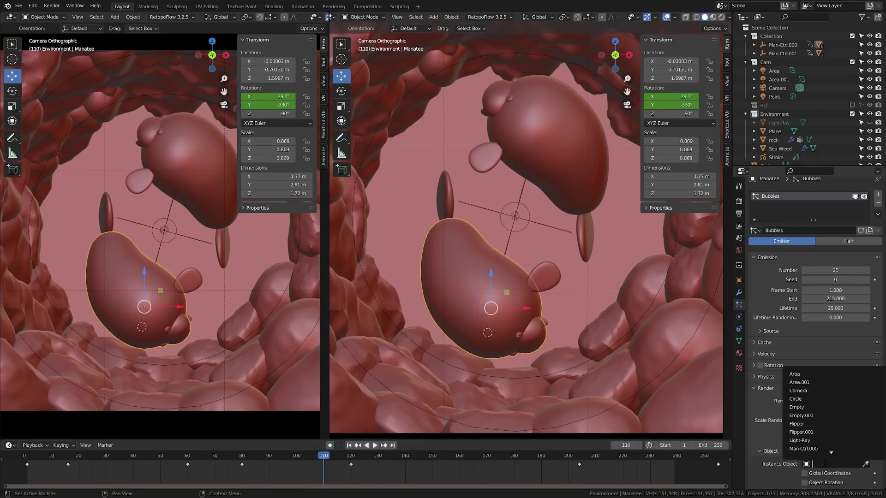
left_click(815, 432)
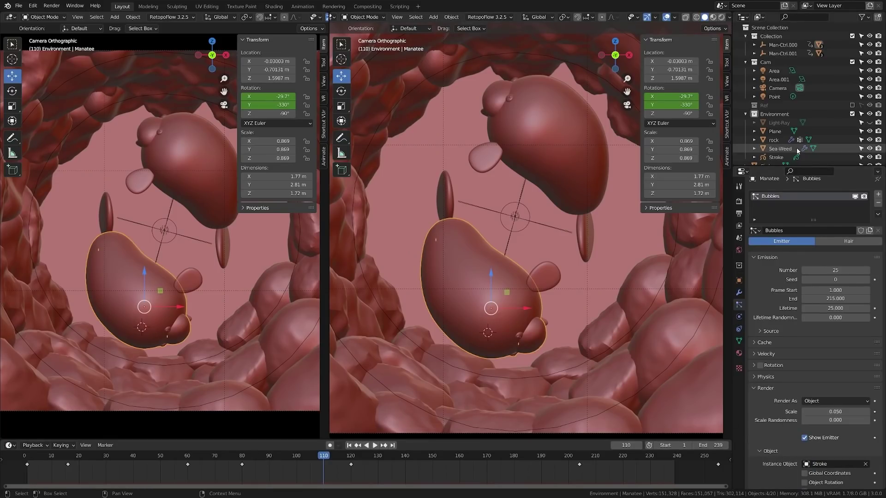
scroll(784, 152, "down", 1)
double_click(775, 148)
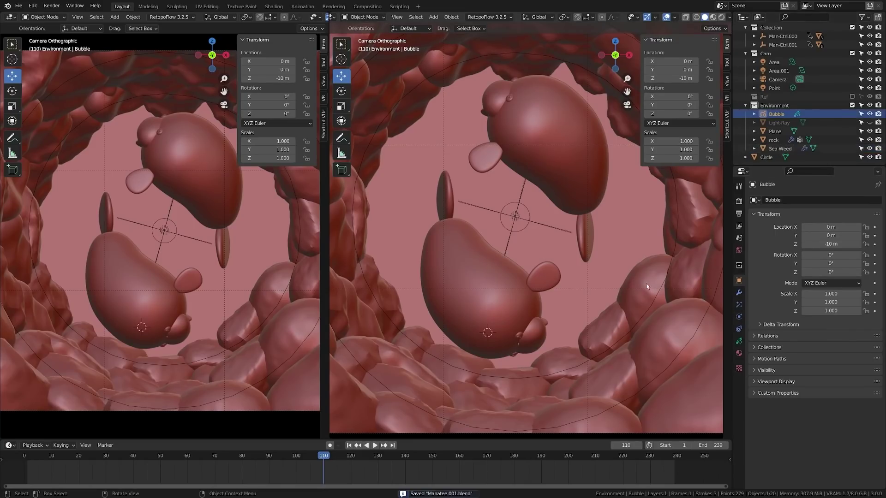
Switch the camera view to Material Preview shading and select the lower manatee's body.
key("z")
left_click(563, 398)
left_click(527, 344)
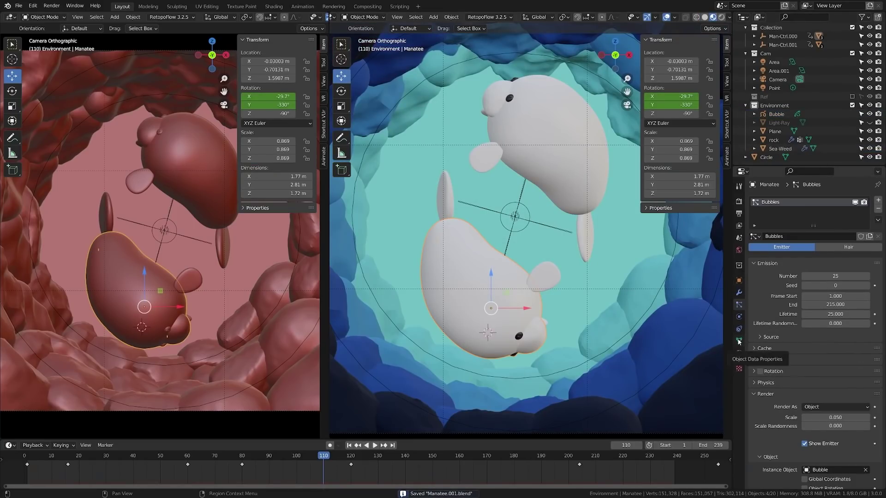